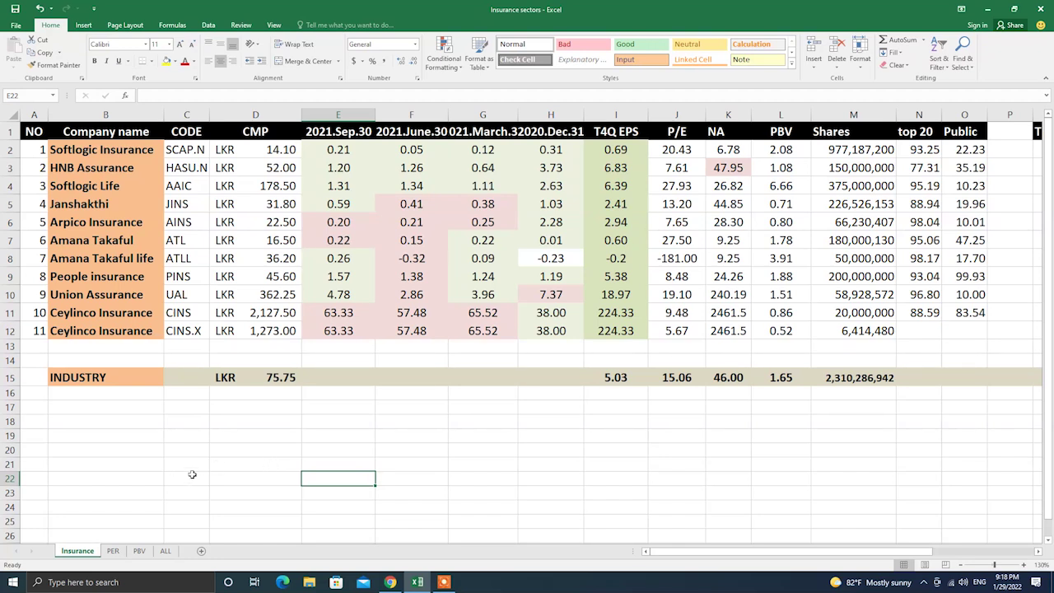
Enlarge the Insurance sheet to 140% and look over the company names and their stock codes.
left_click(61, 150)
left_click(39, 150)
left_click(96, 151)
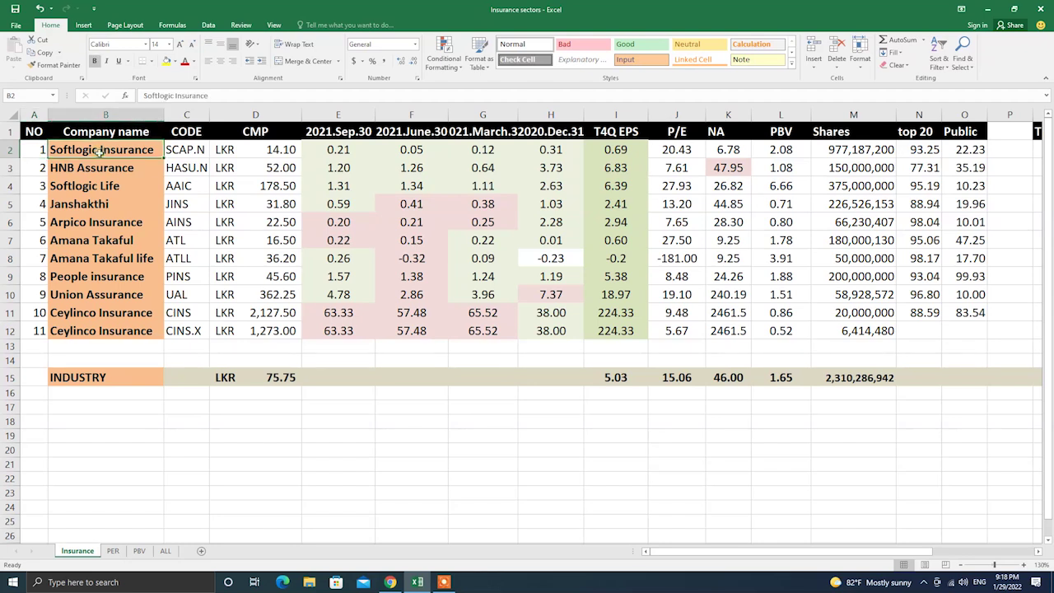
left_click(1025, 566)
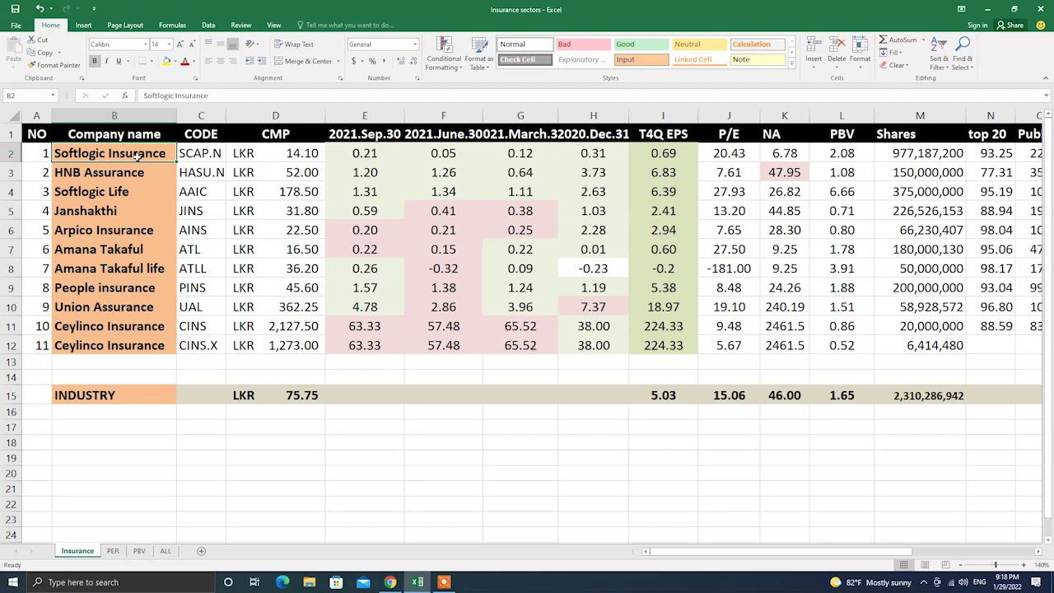
left_click_drag(137, 155, 105, 338)
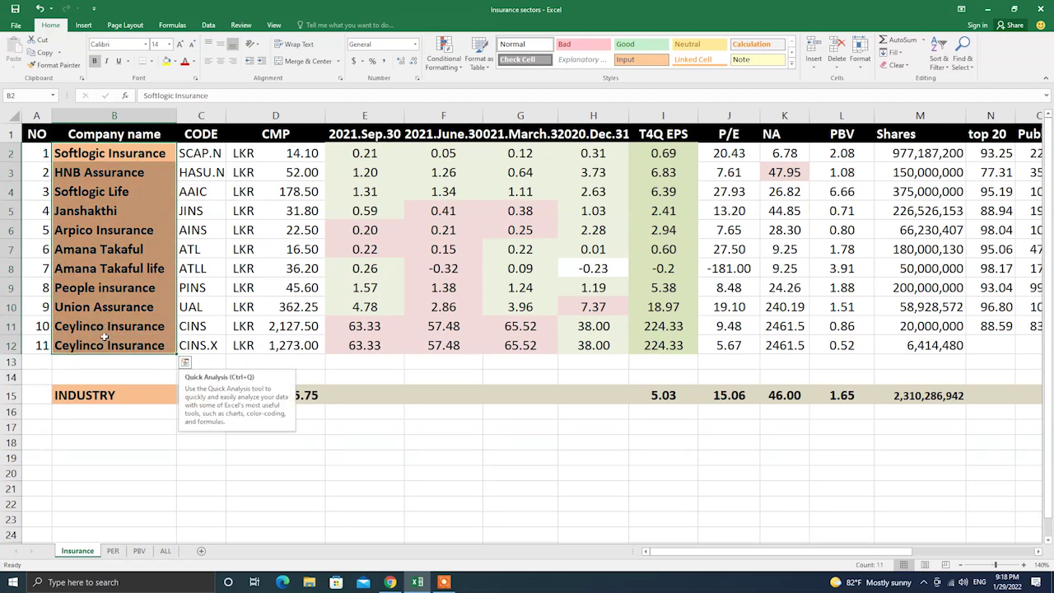
left_click(199, 198)
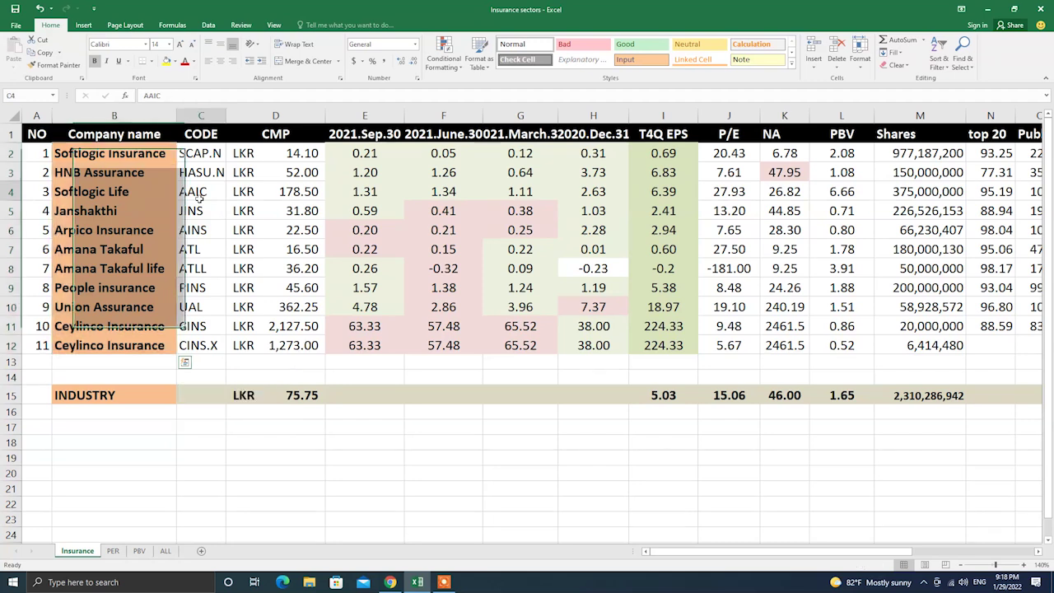
left_click(126, 148)
left_click(221, 156)
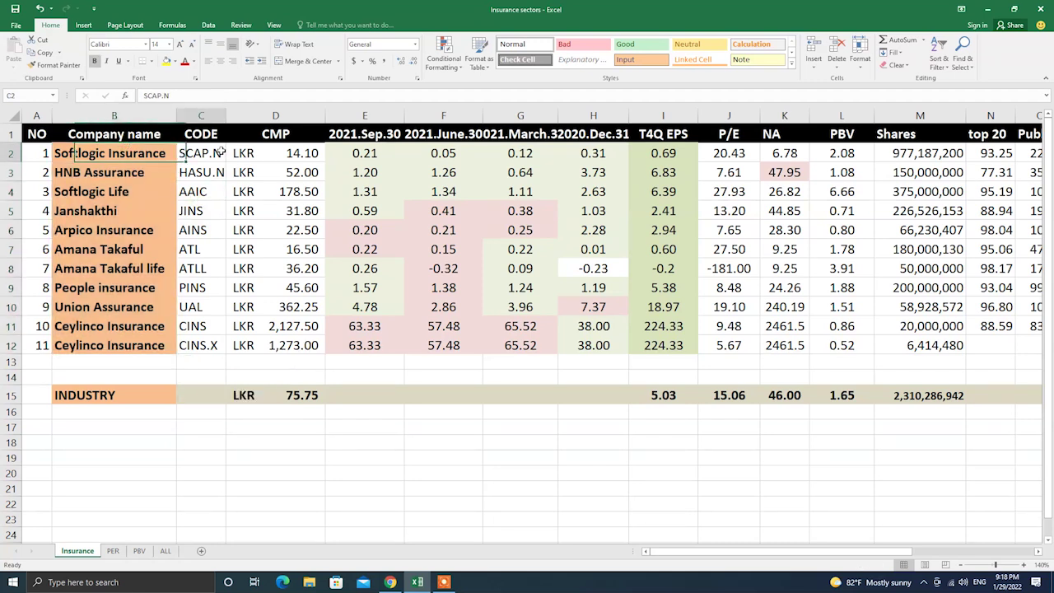
Review the CMP prices of all listed companies and the four quarter headings from 2021.Sep.30 back to 2020.Dec.31.
left_click(301, 155)
left_click_drag(302, 155, 299, 345)
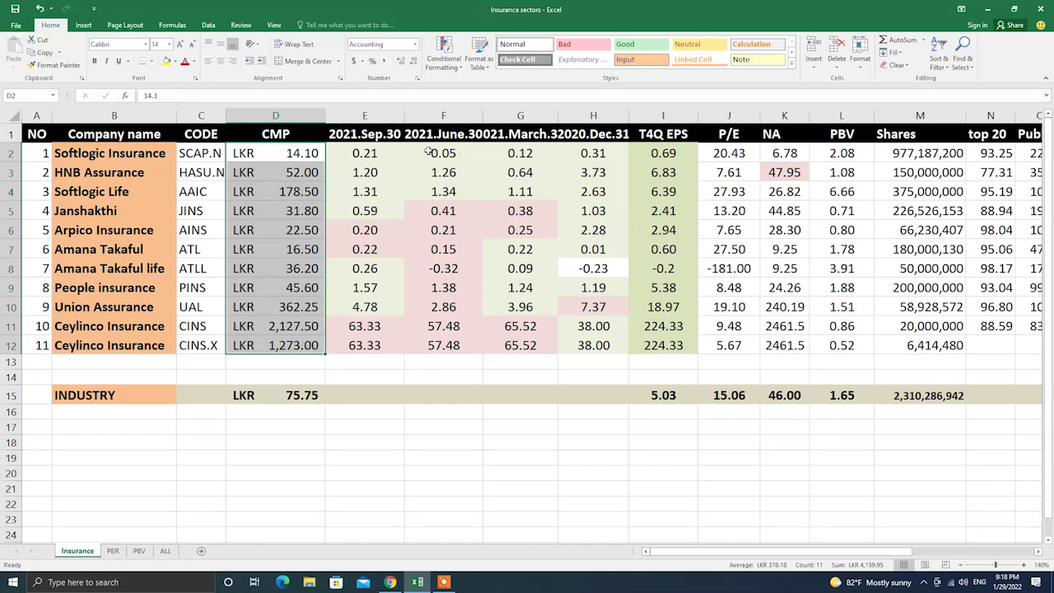
left_click(381, 139)
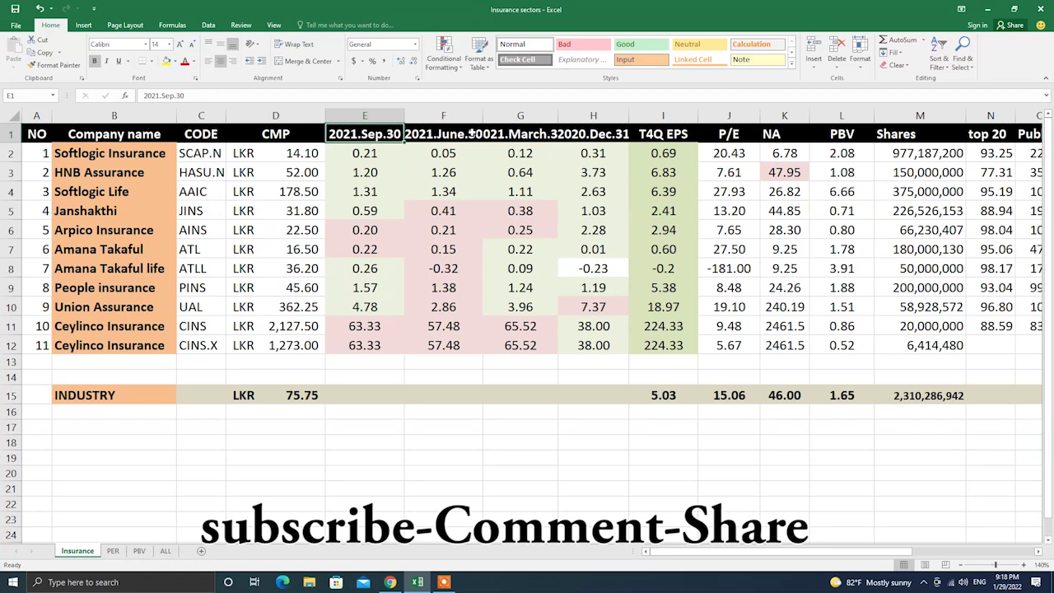
left_click(471, 133)
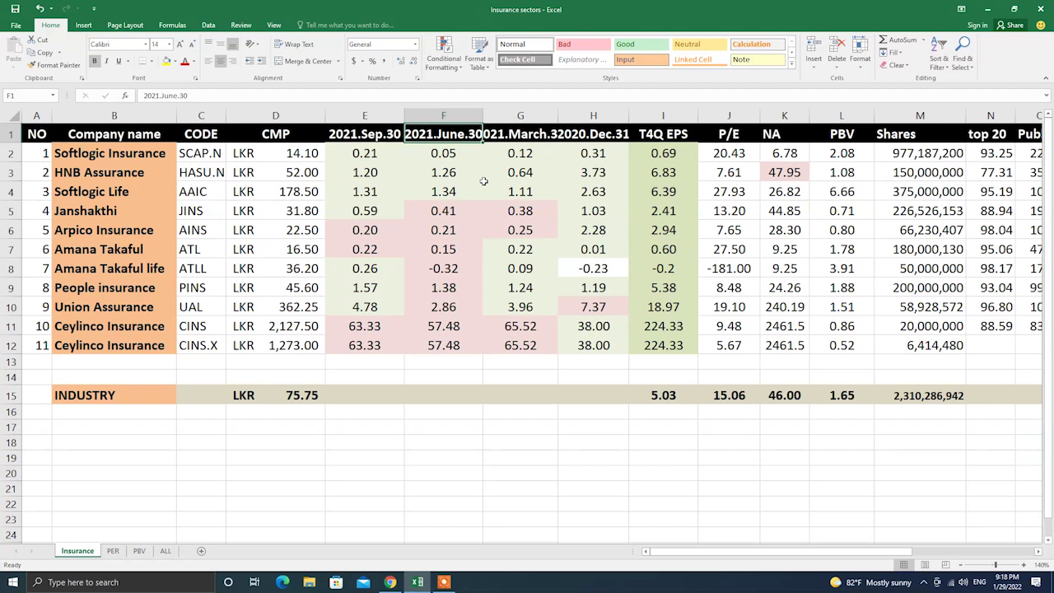
left_click(541, 137)
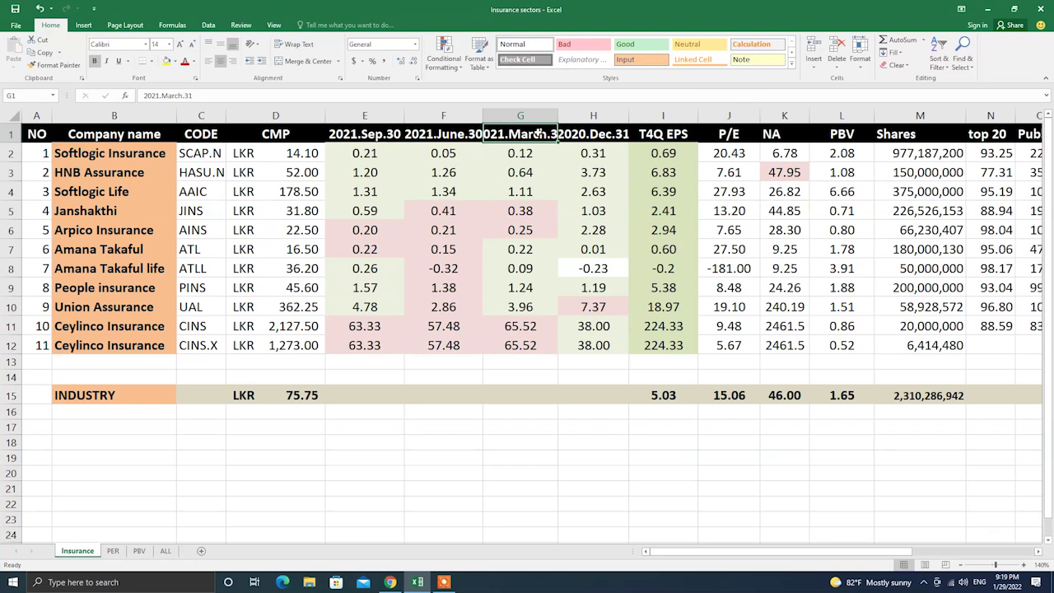
left_click(594, 136)
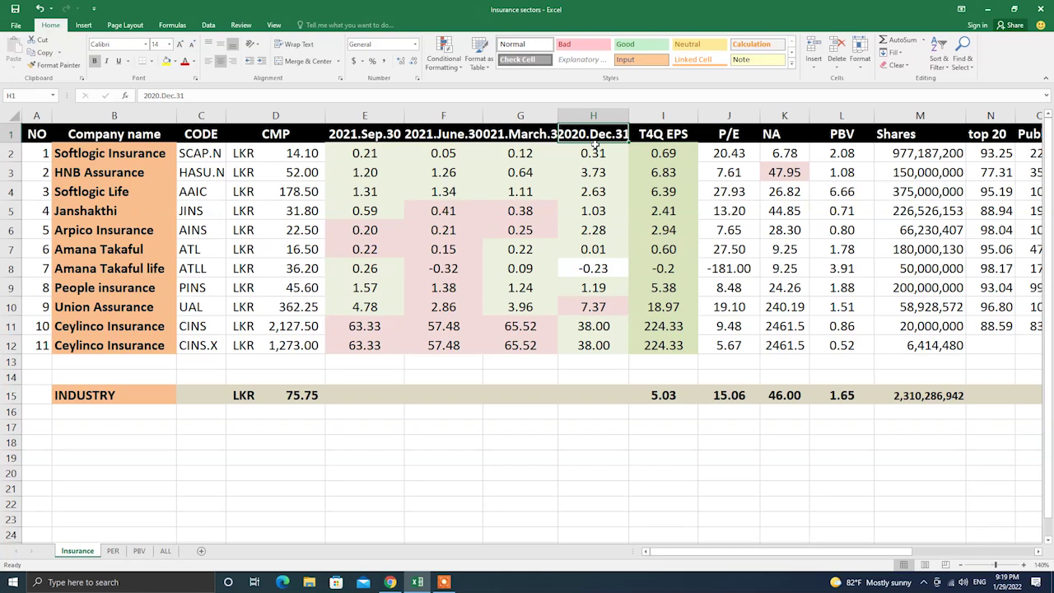
Switch to Chrome, close the mail page, and check the upload date of HNB Assurance's 31-12-2020 interim report on the CSE site.
left_click(391, 582)
left_click(227, 9)
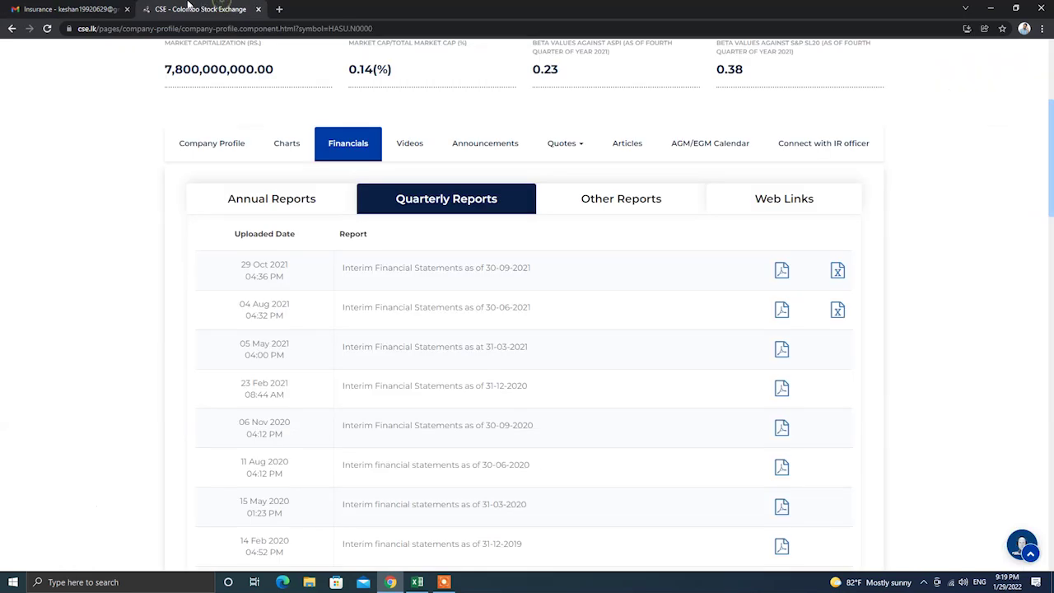
left_click(127, 9)
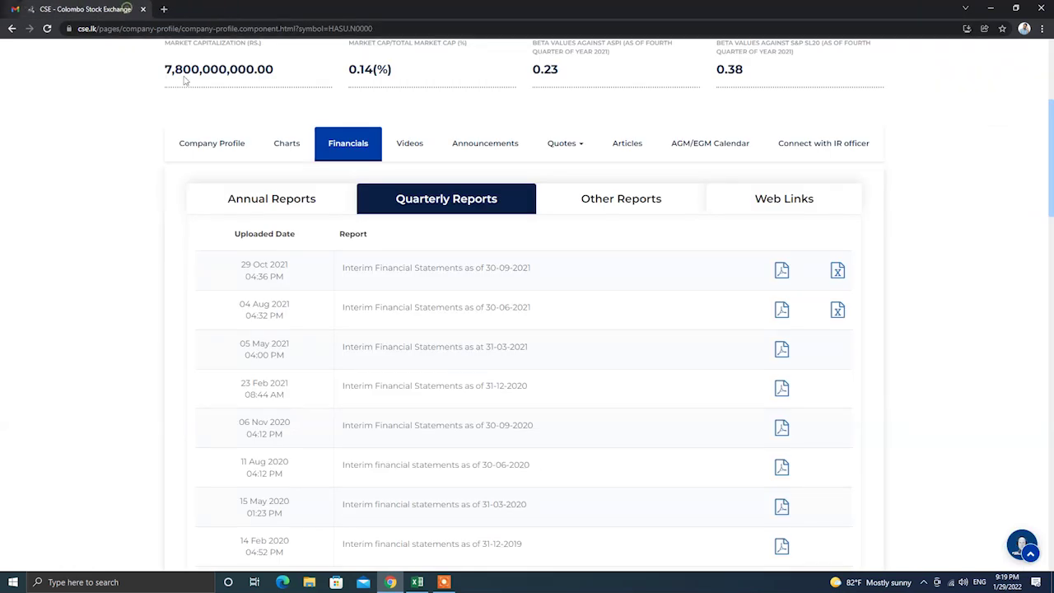
scroll(397, 175, "up", 1)
scroll(396, 176, "up", 2)
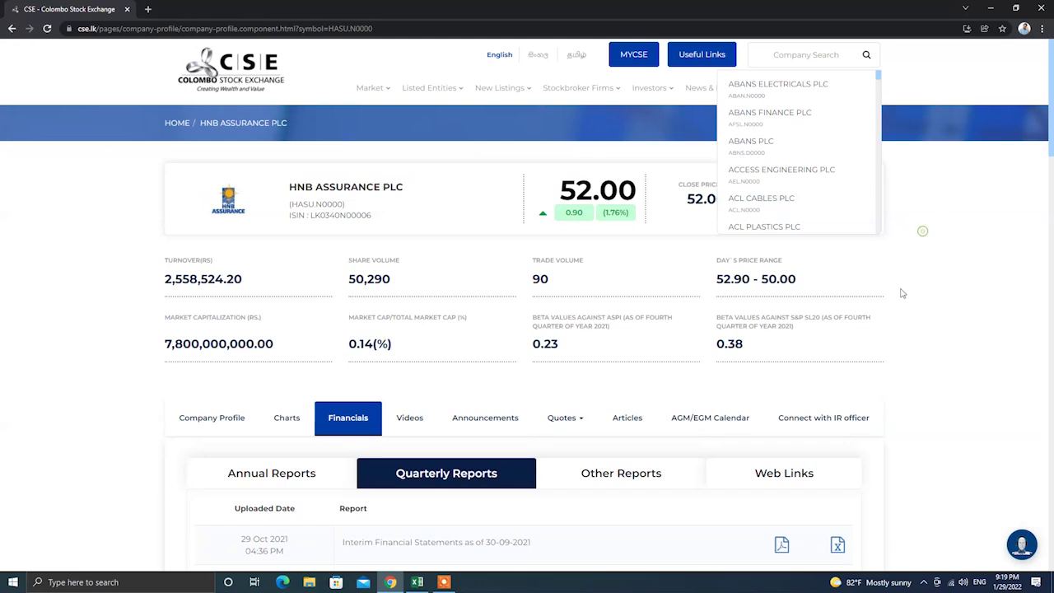
scroll(898, 304, "down", 2)
scroll(765, 347, "down", 1)
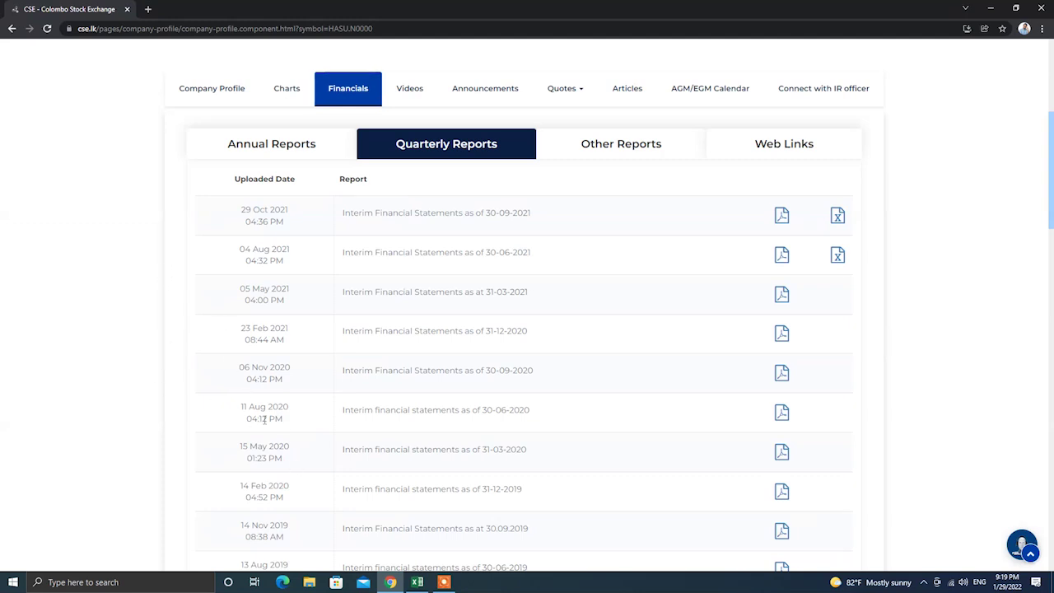
left_click_drag(294, 328, 238, 330)
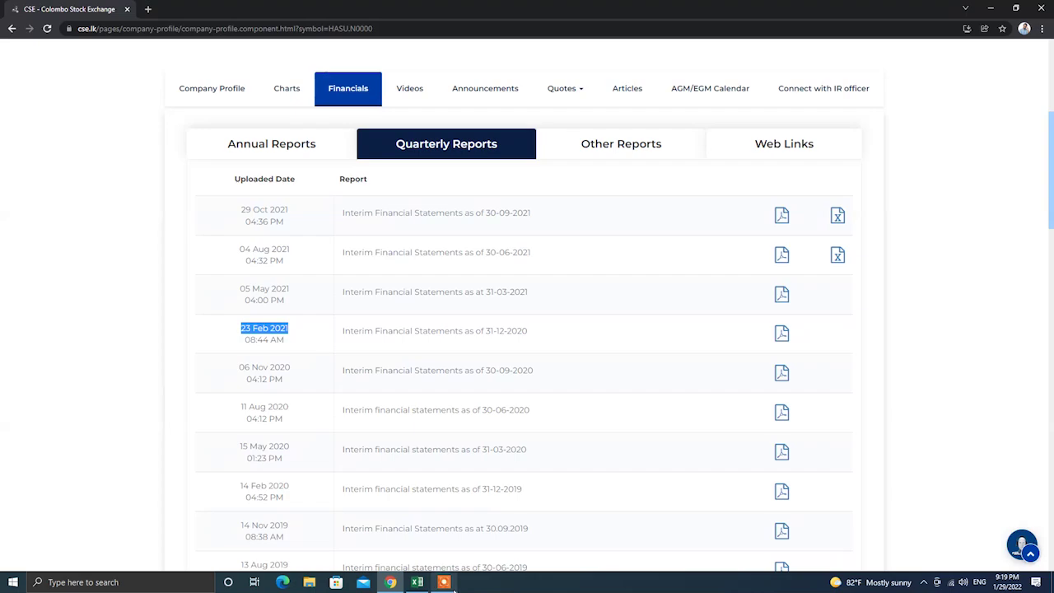
Return to the Excel workbook and examine all companies' quarterly figures, one quarter at a time from 2021.Sep.30 to 2020.Dec.31.
left_click(419, 582)
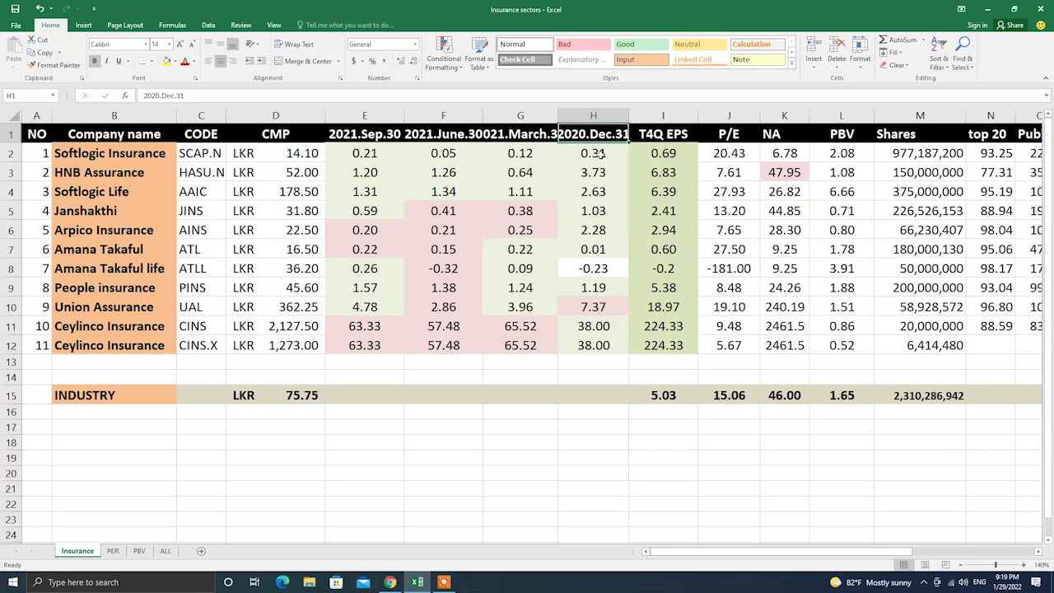
left_click_drag(344, 150, 600, 346)
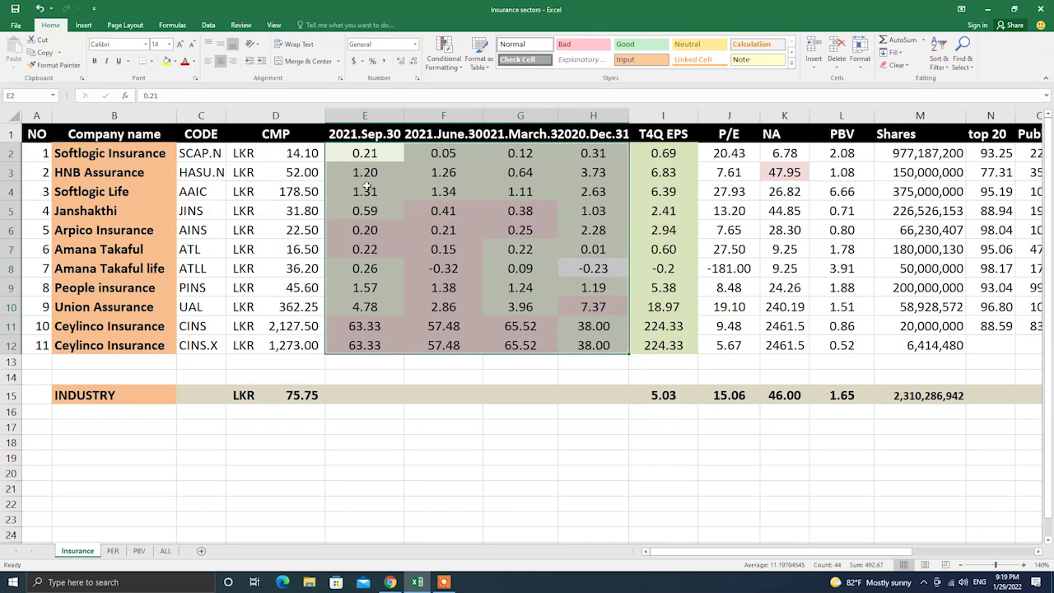
left_click(373, 154)
left_click(379, 135)
left_click_drag(375, 154, 373, 346)
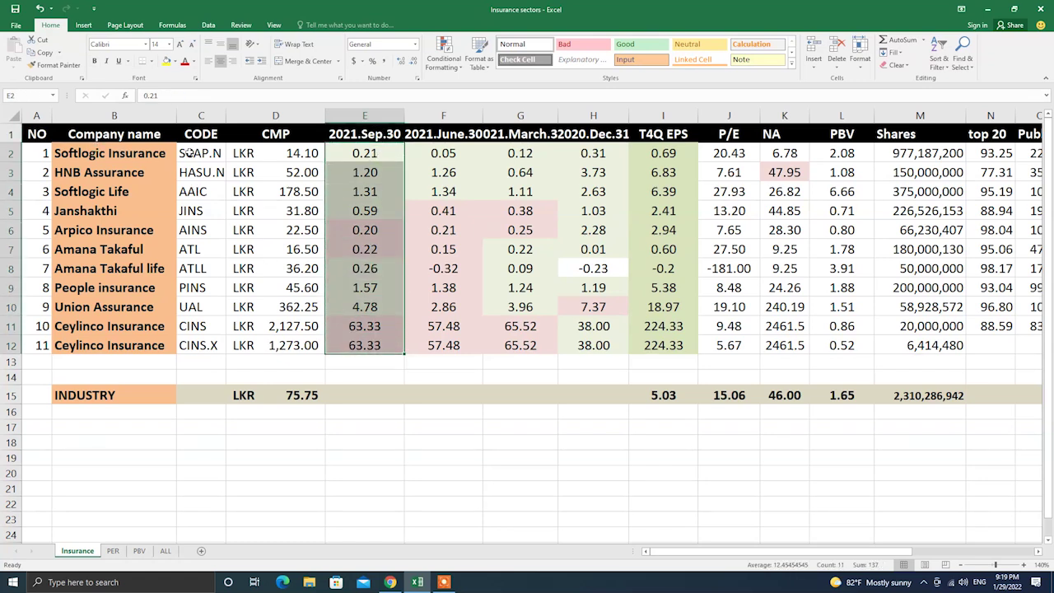
left_click_drag(443, 153, 453, 348)
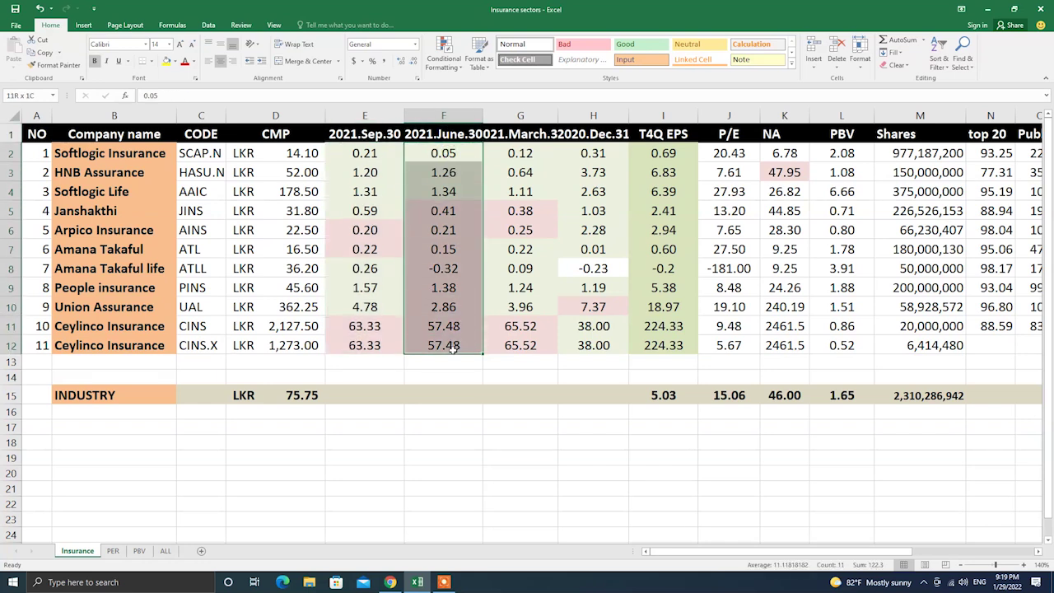
left_click(526, 131)
left_click_drag(530, 152, 528, 350)
left_click(611, 133)
left_click_drag(608, 153, 594, 344)
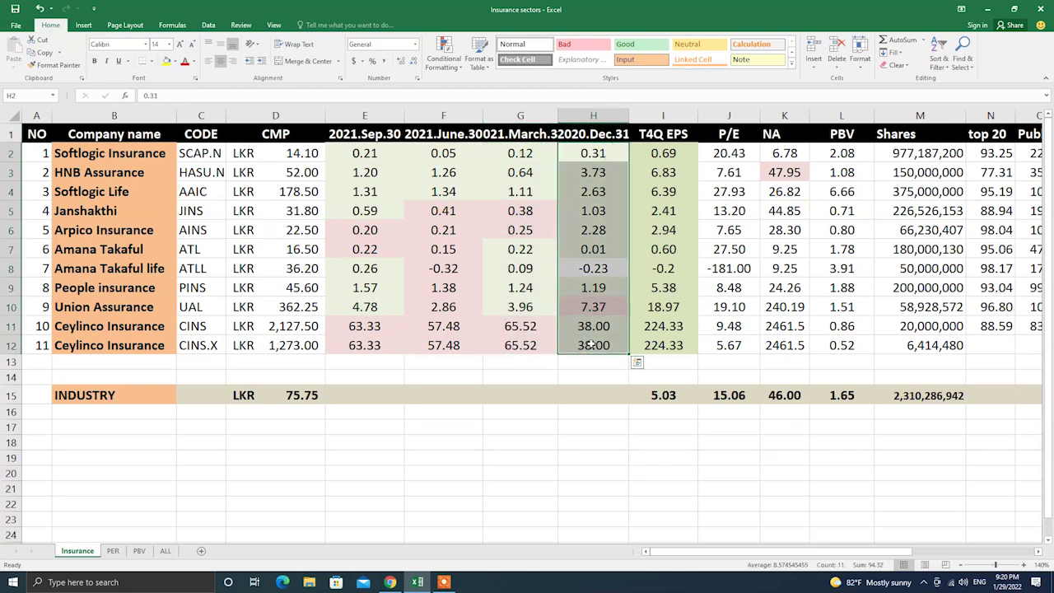
Examine how the T4Q EPS column is calculated from the four quarters for the companies in rows 2 to 12.
left_click(673, 151)
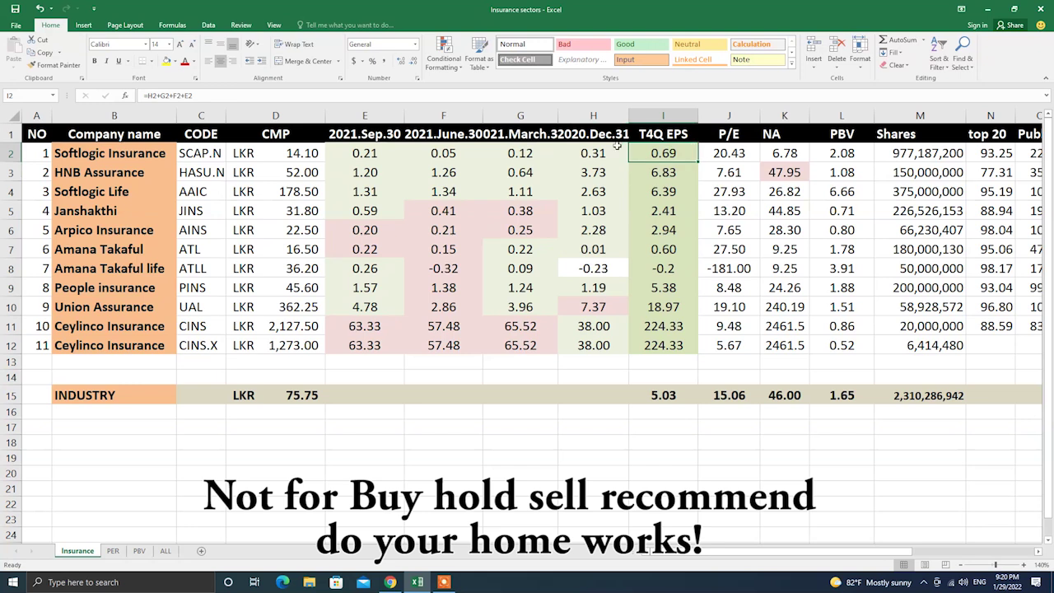
left_click_drag(618, 153, 618, 330)
left_click(674, 150)
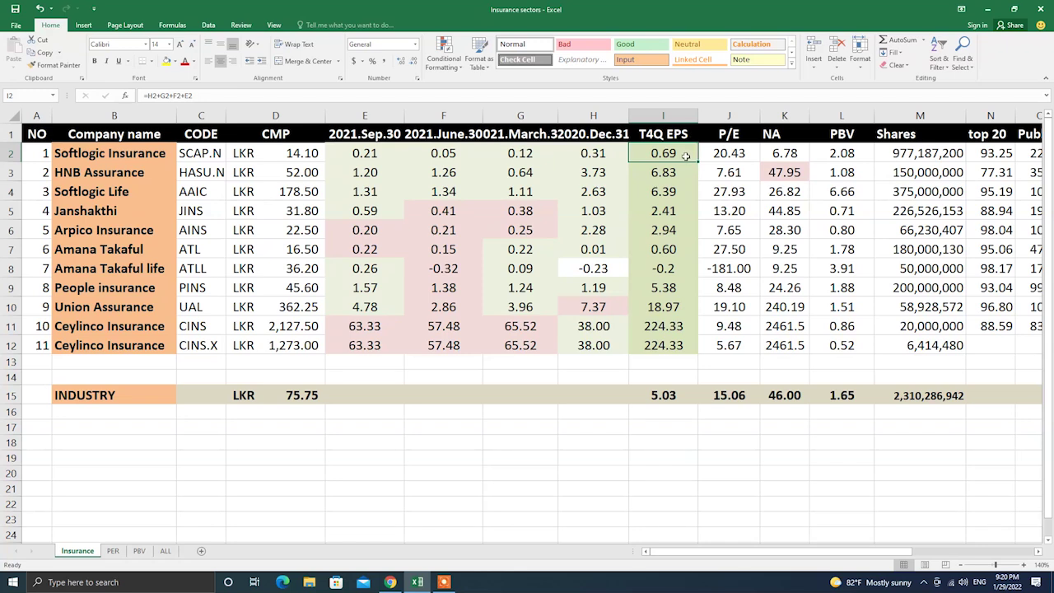
left_click_drag(687, 157, 667, 350)
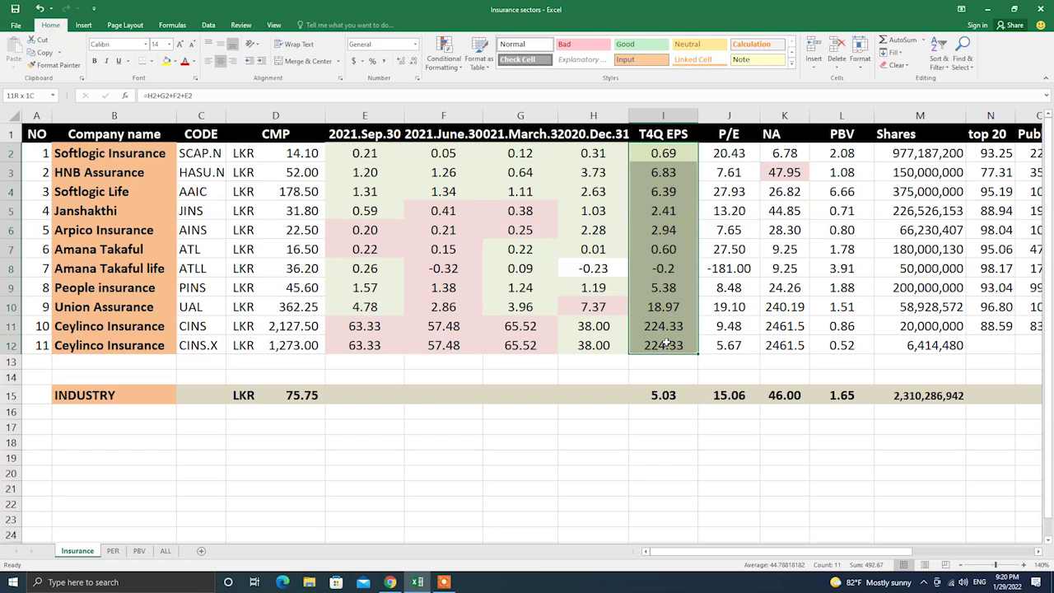
left_click(746, 295)
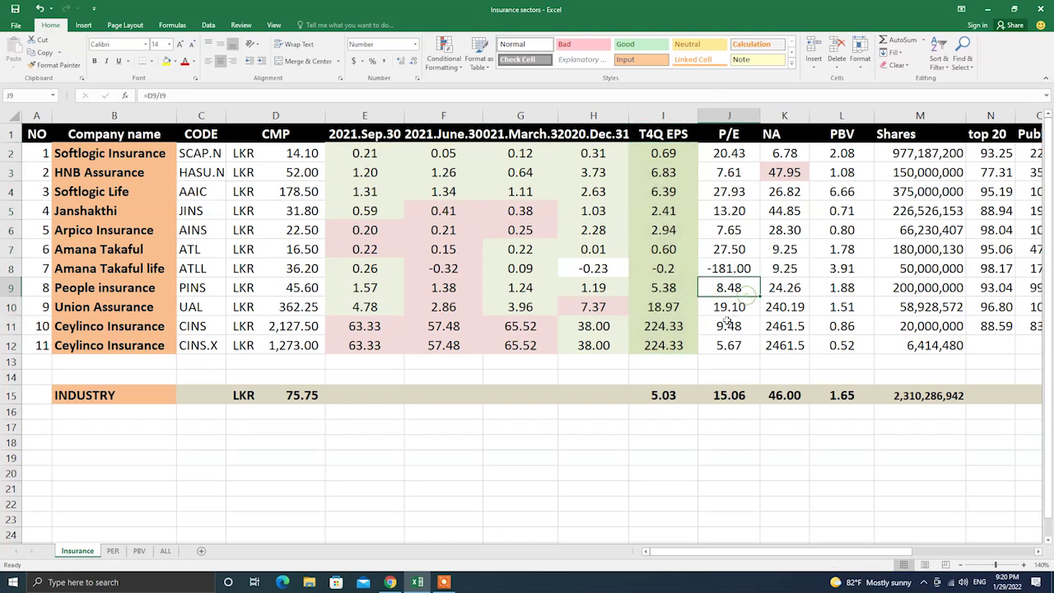
Compare the T4Q EPS of Ceylinco Insurance (CINS) with its CMP, and check Union Assurance's T4Q EPS formula.
left_click(681, 327)
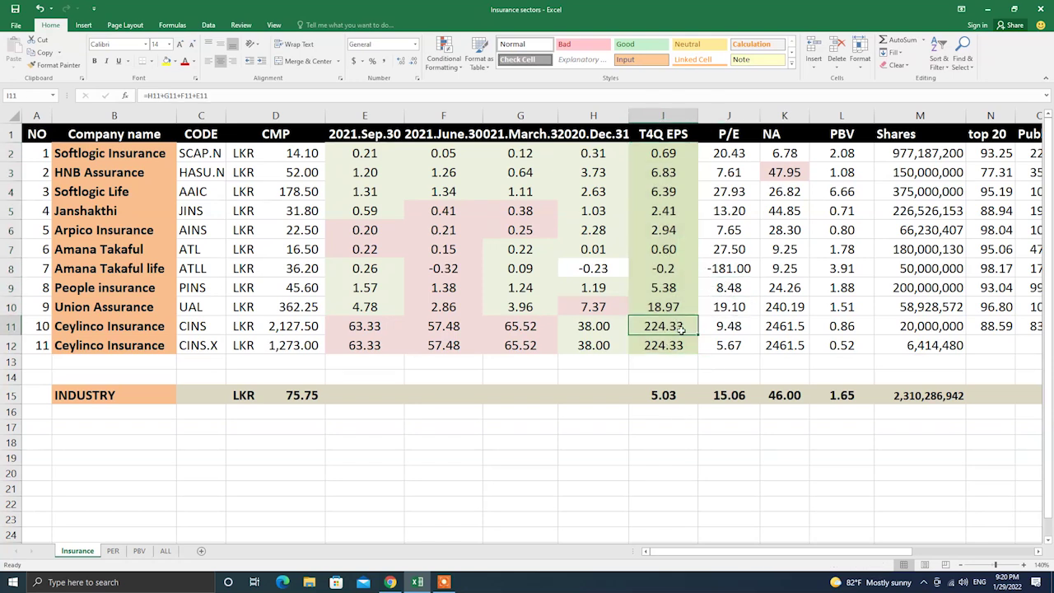
left_click(304, 328)
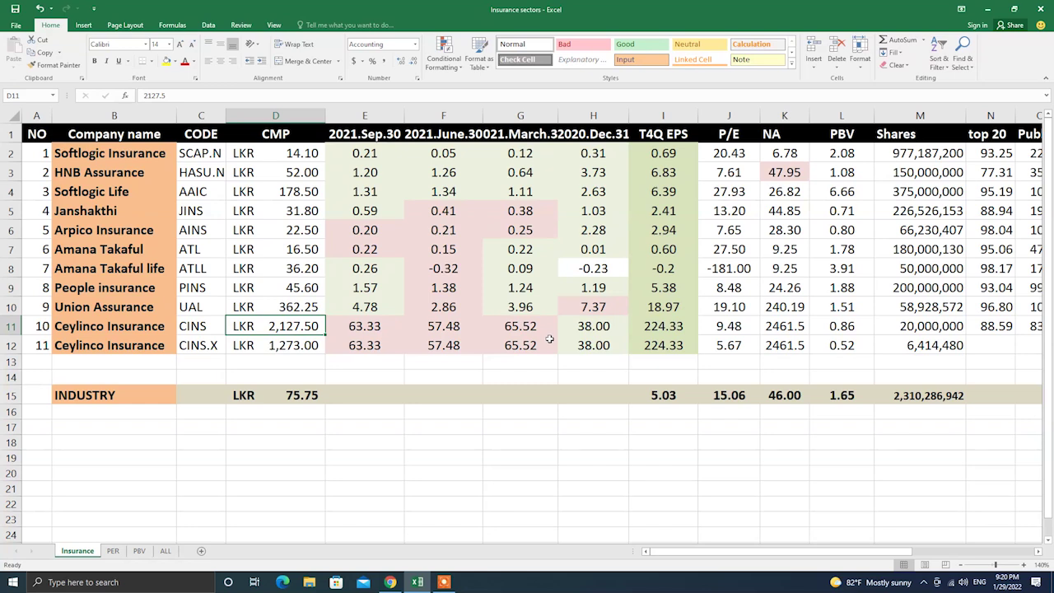
left_click(679, 327)
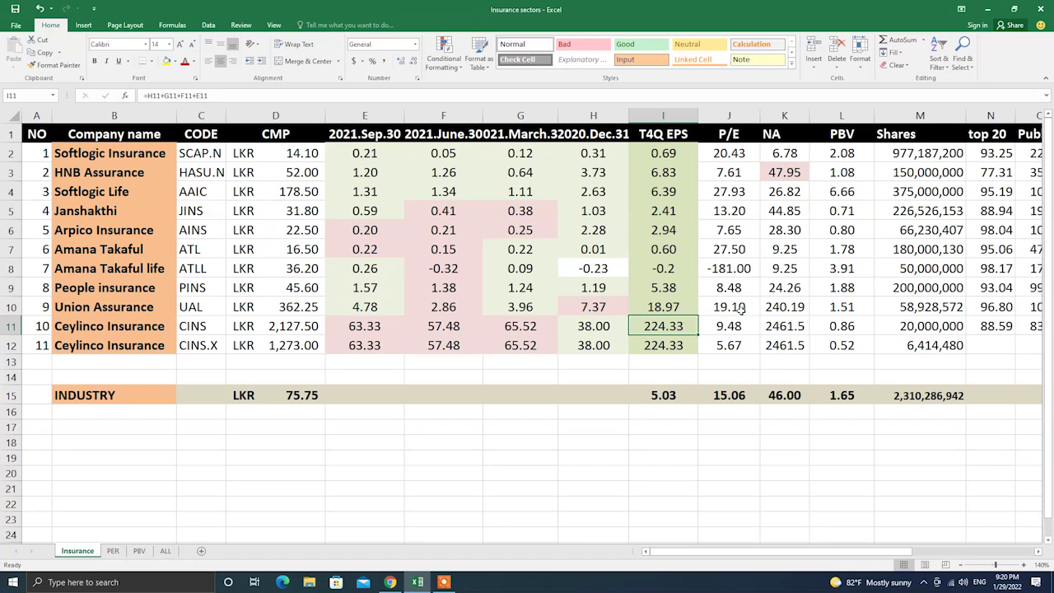
left_click(689, 305)
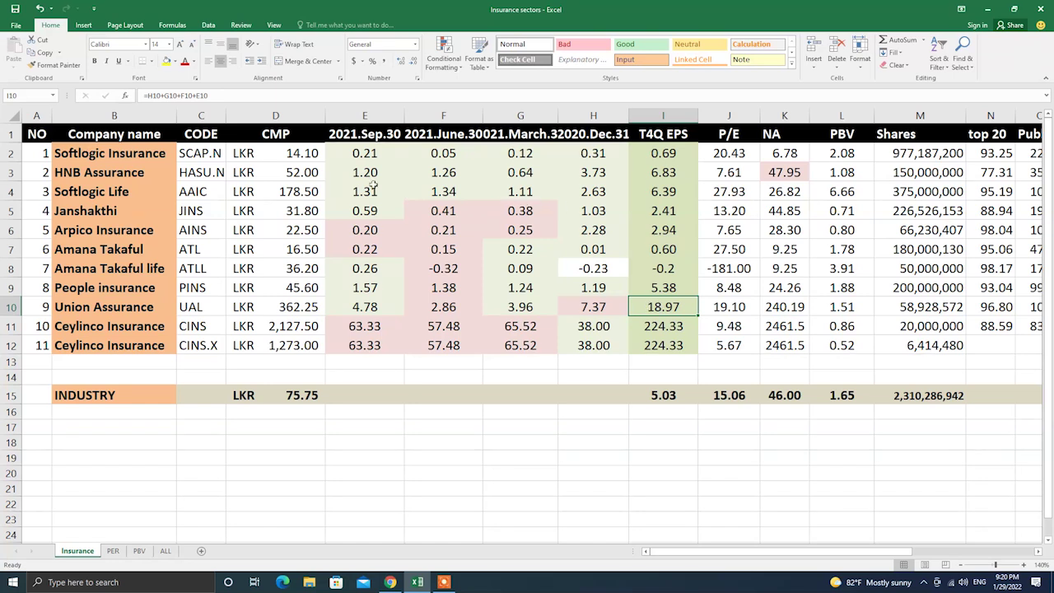
Examine Softlogic Insurance's four quarterly figures alongside HNB Assurance's September figure and Janshakthi's red-shaded June figure.
left_click_drag(346, 151, 579, 161)
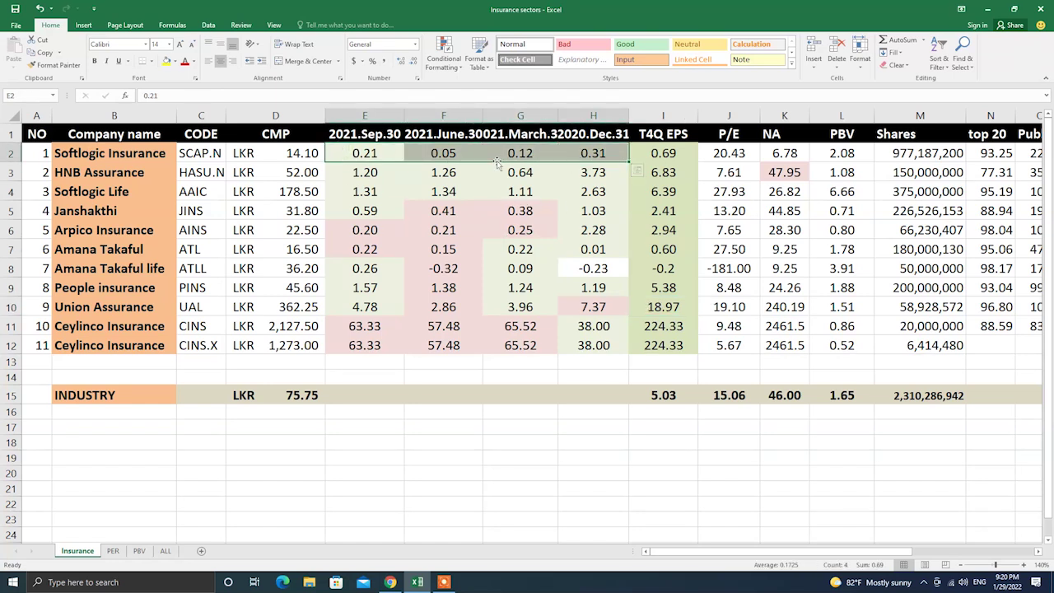
left_click(369, 176)
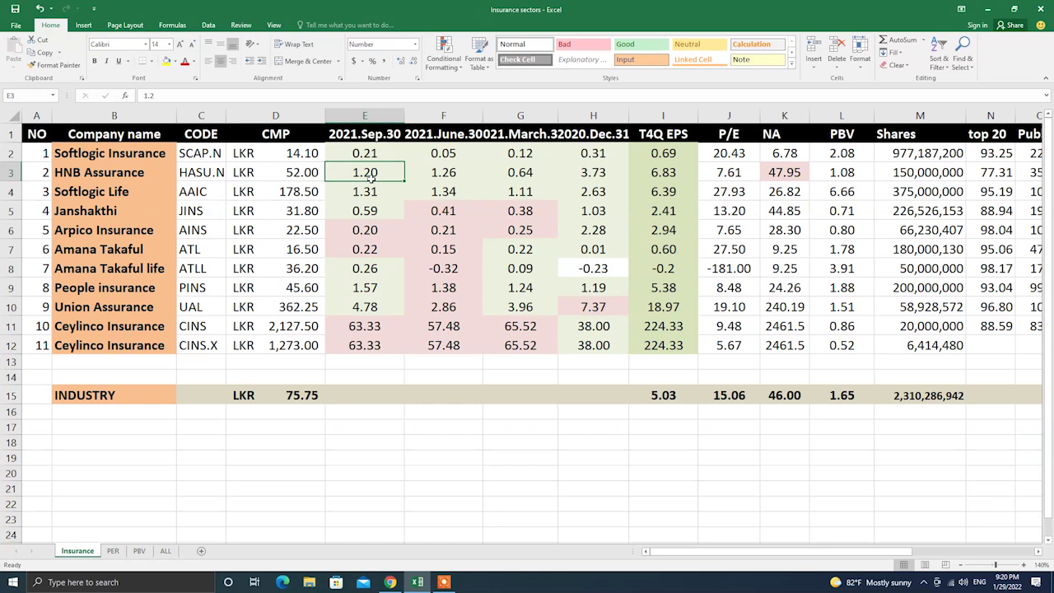
left_click(370, 156)
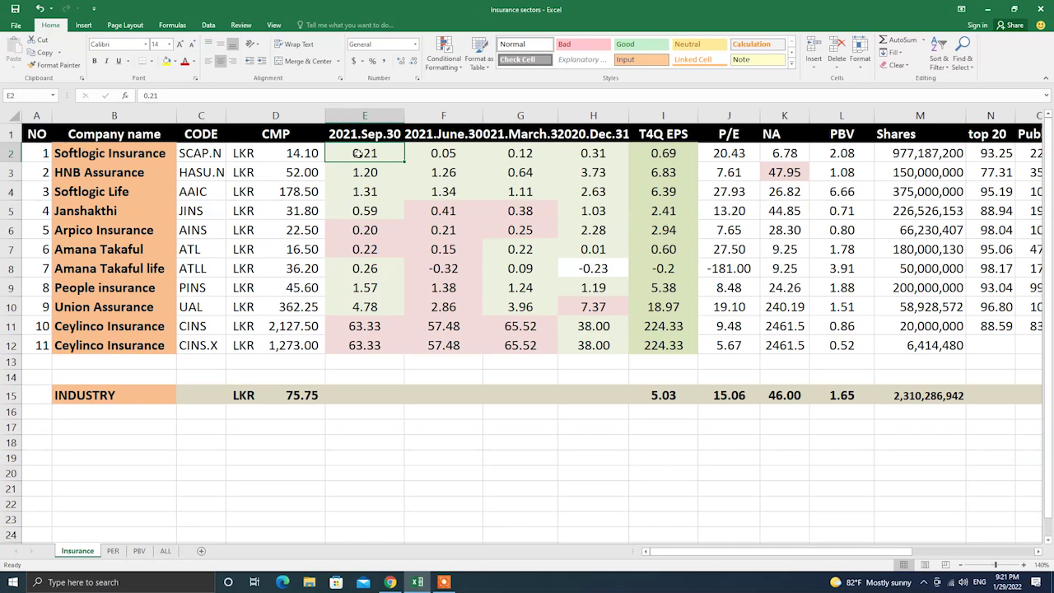
left_click(365, 133)
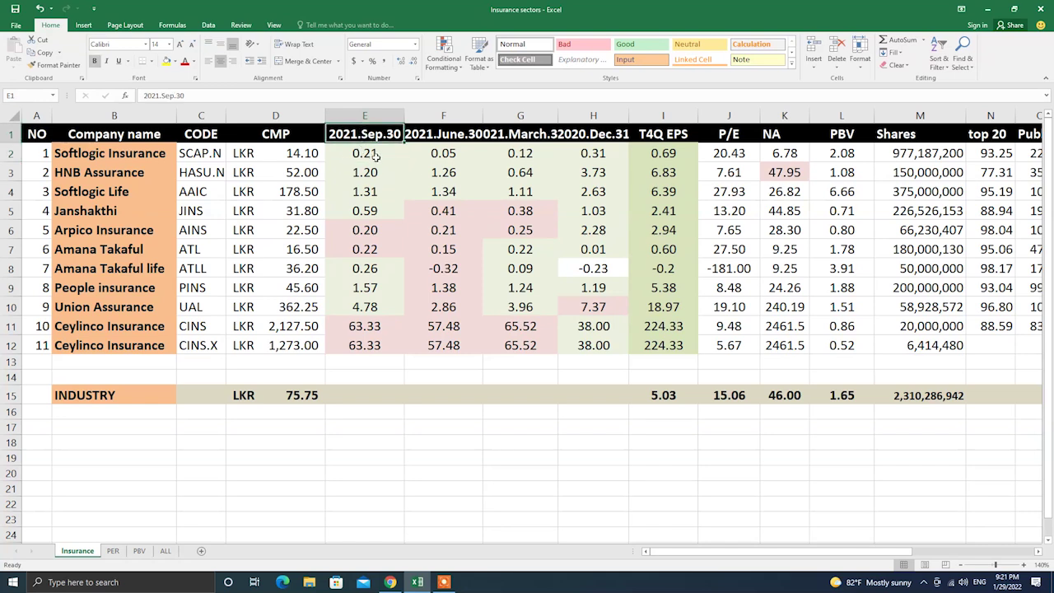
left_click(376, 155)
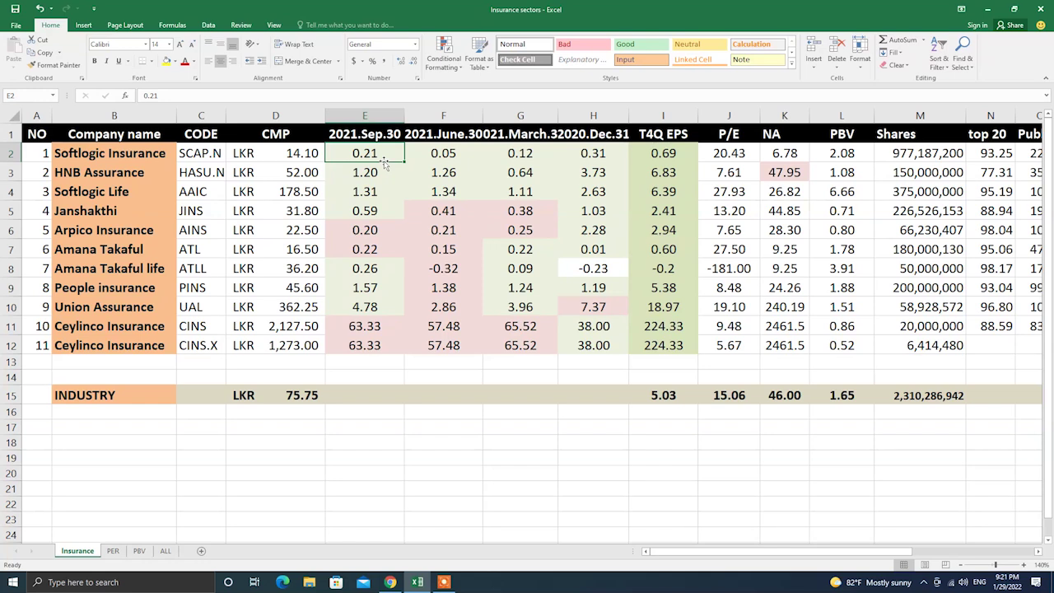
left_click(442, 160)
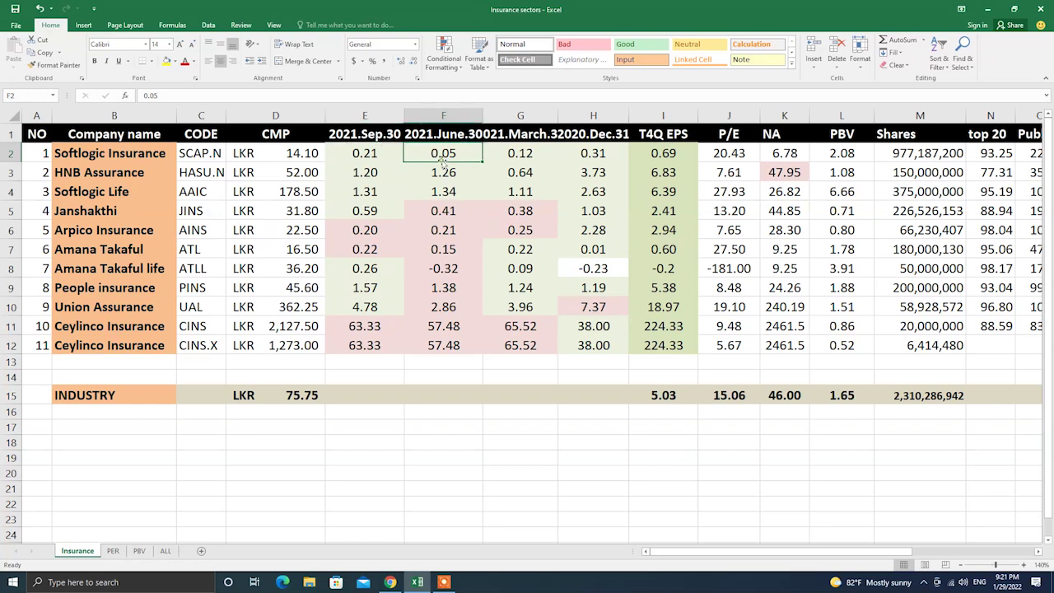
left_click(542, 156)
left_click(589, 160)
left_click(446, 213)
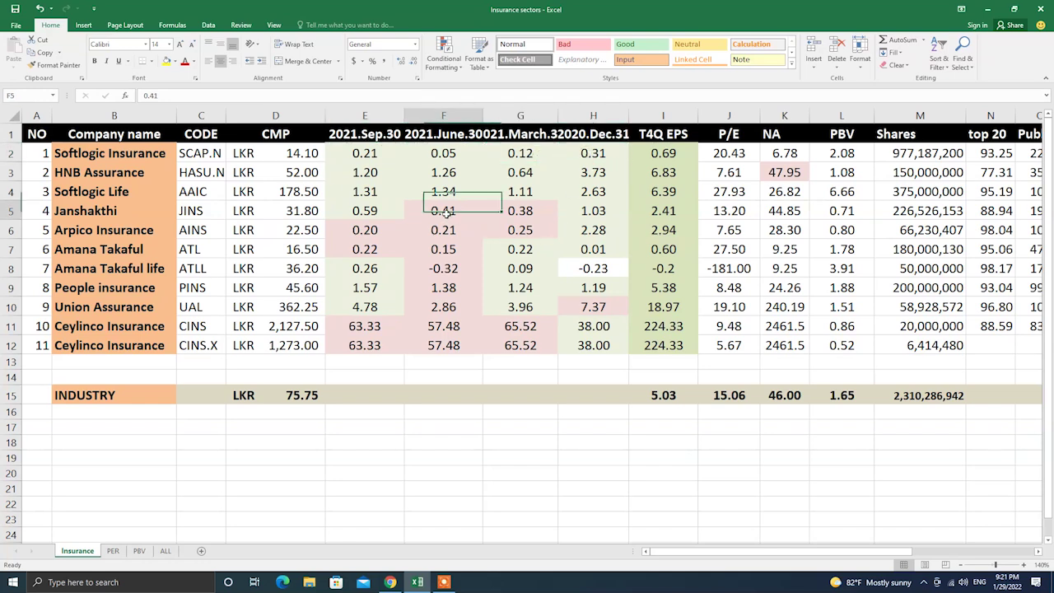
Examine Janshakthi's 2021.March.31 figure and Arpico Insurance's September, June and March quarterly figures.
left_click(506, 211)
left_click(382, 236)
left_click(443, 233)
left_click(492, 234)
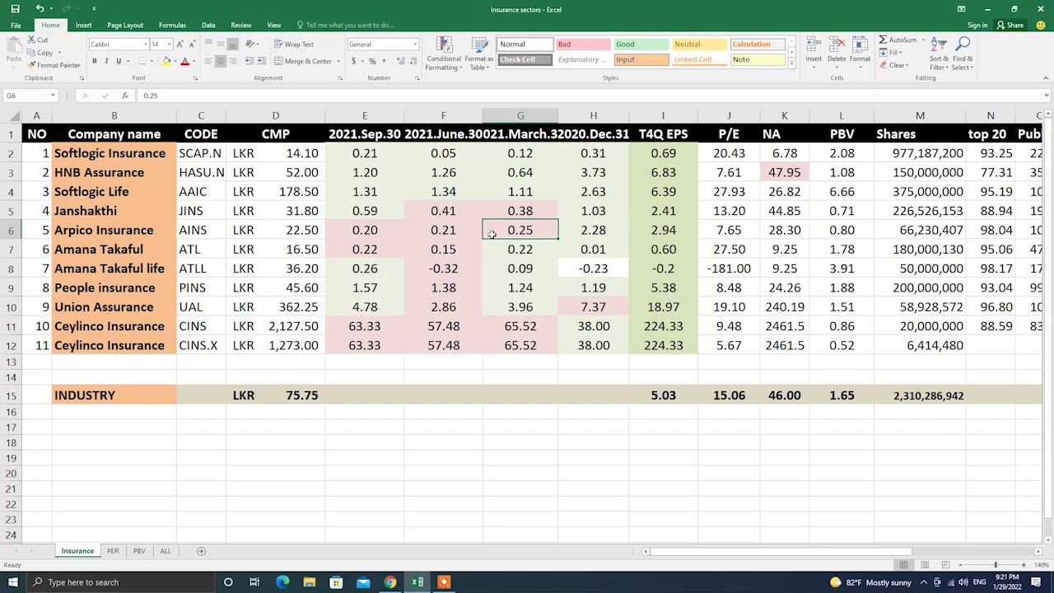
Examine the red-shaded June figures of Amana Takaful, People insurance, Ceylinco Insurance and Arpico Insurance, plus Ceylinco's March figures.
left_click(466, 247)
left_click(458, 285)
left_click(446, 326)
left_click(509, 328)
left_click(515, 351)
left_click(470, 233)
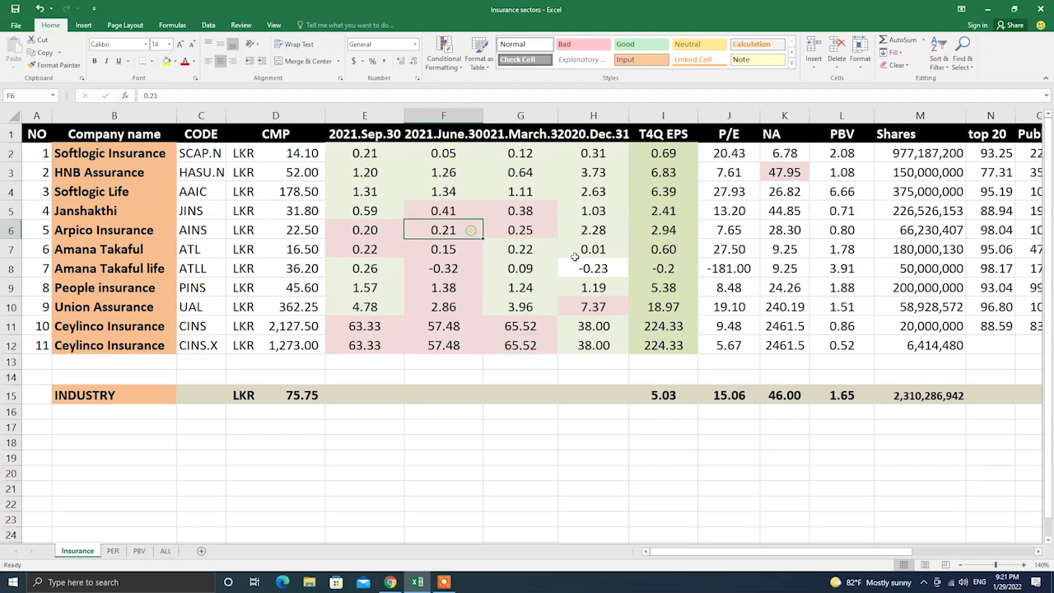
Examine all companies' 2020.Dec.31 figures, and check HNB Assurance's quarterly report upload dates on the CSE site in Chrome.
left_click(613, 276)
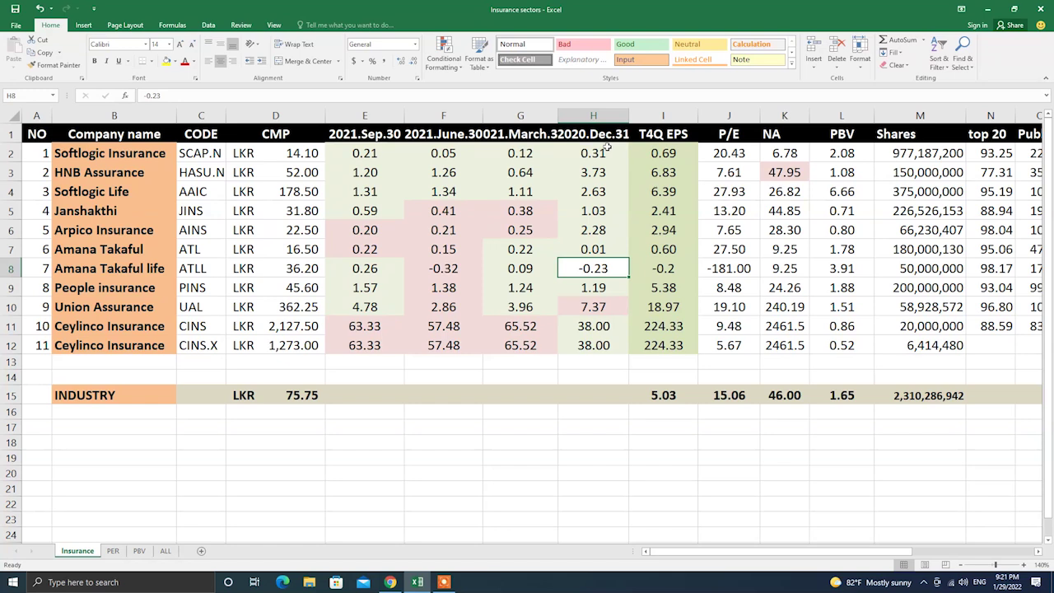
left_click_drag(606, 153, 594, 352)
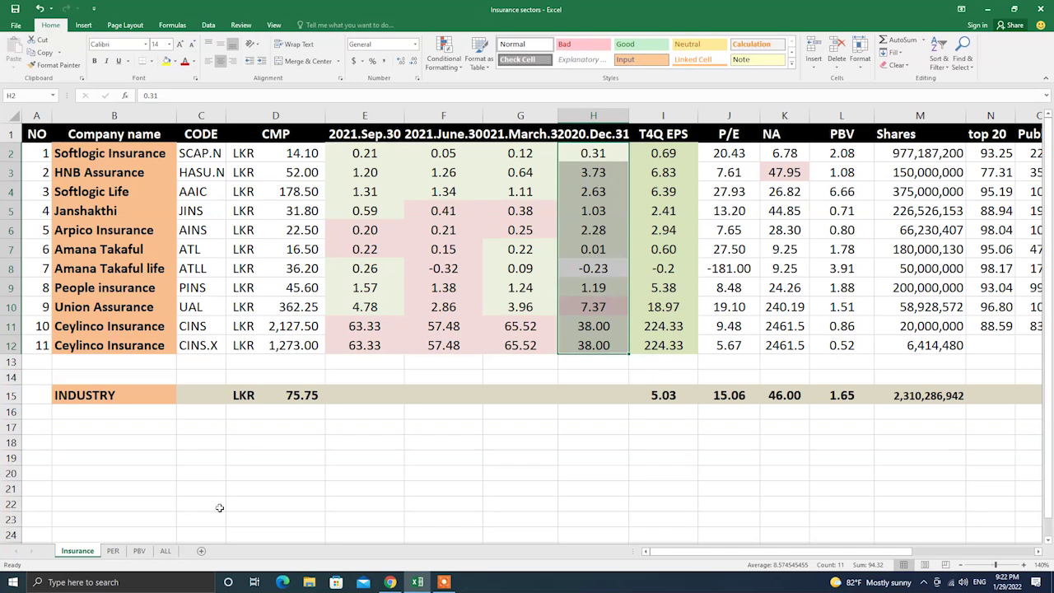
left_click(391, 582)
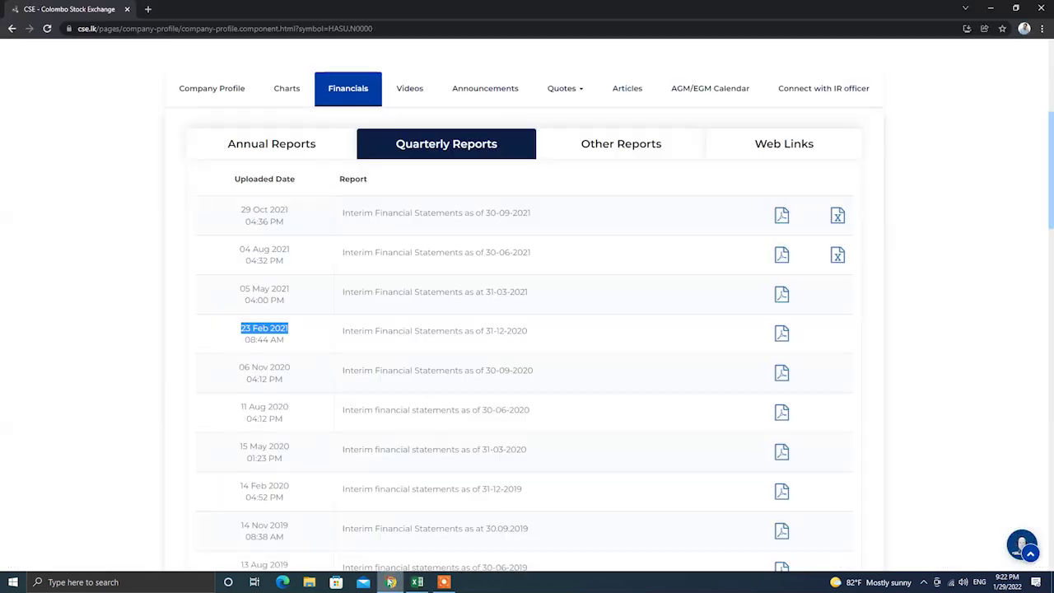
scroll(440, 317, "up", 1)
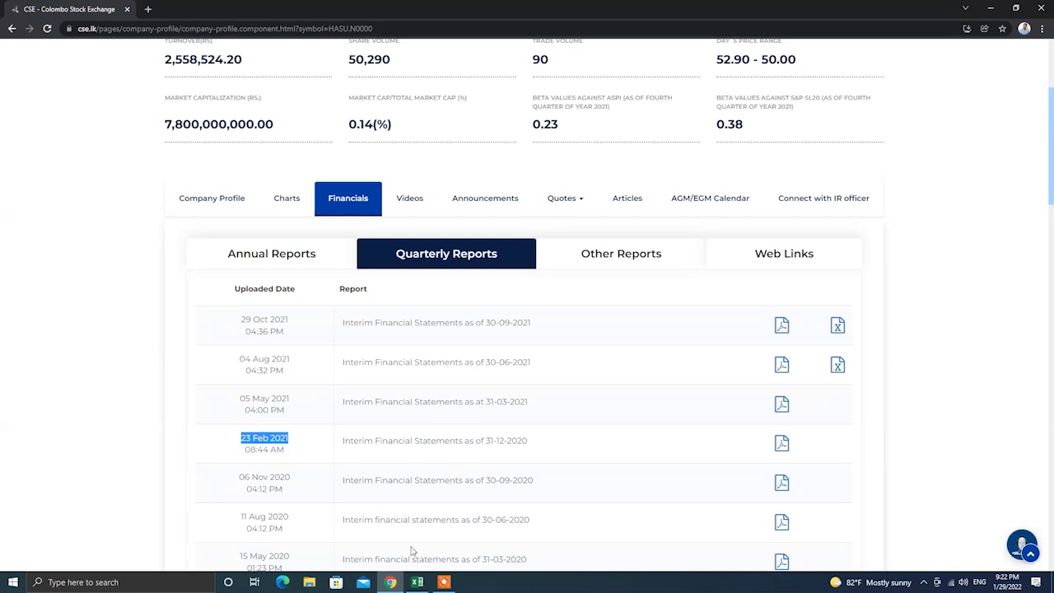
Return to the Excel workbook and examine the P/E column, focusing on Softlogic Insurance, HNB Assurance and Arpico Insurance.
left_click(417, 582)
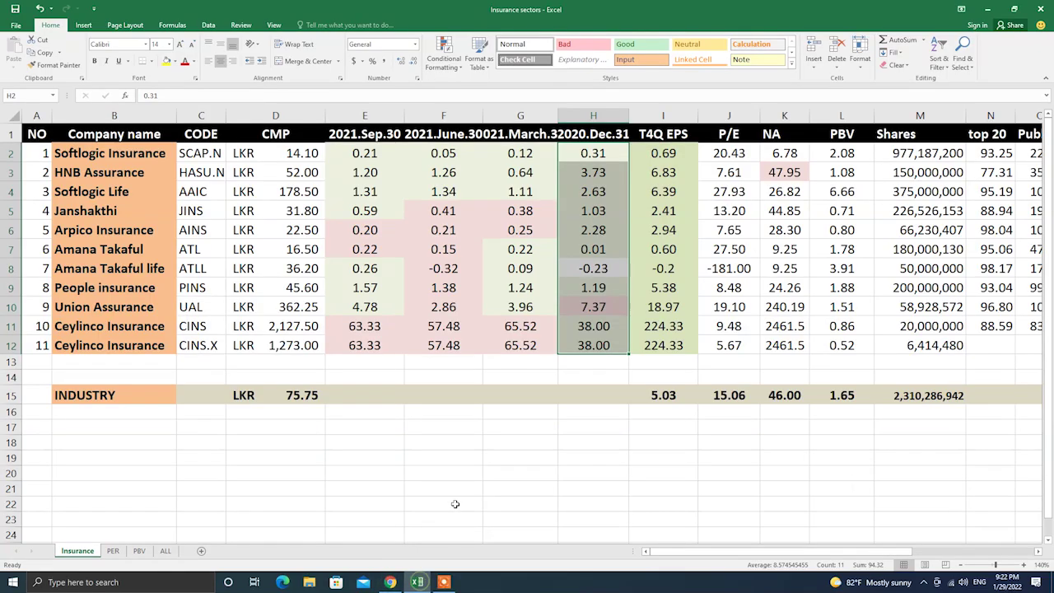
left_click(594, 446)
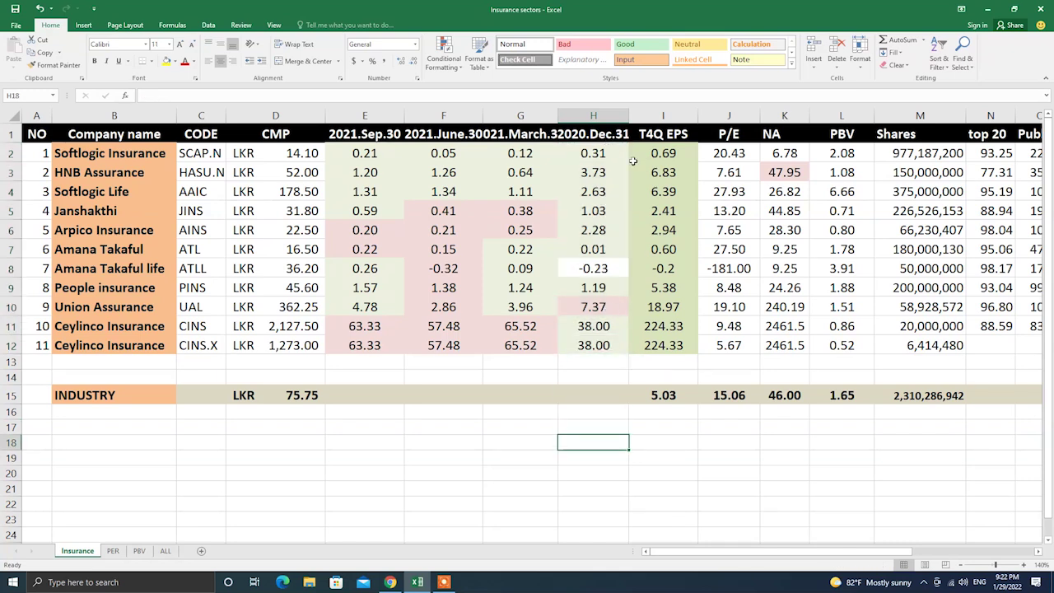
left_click(740, 140)
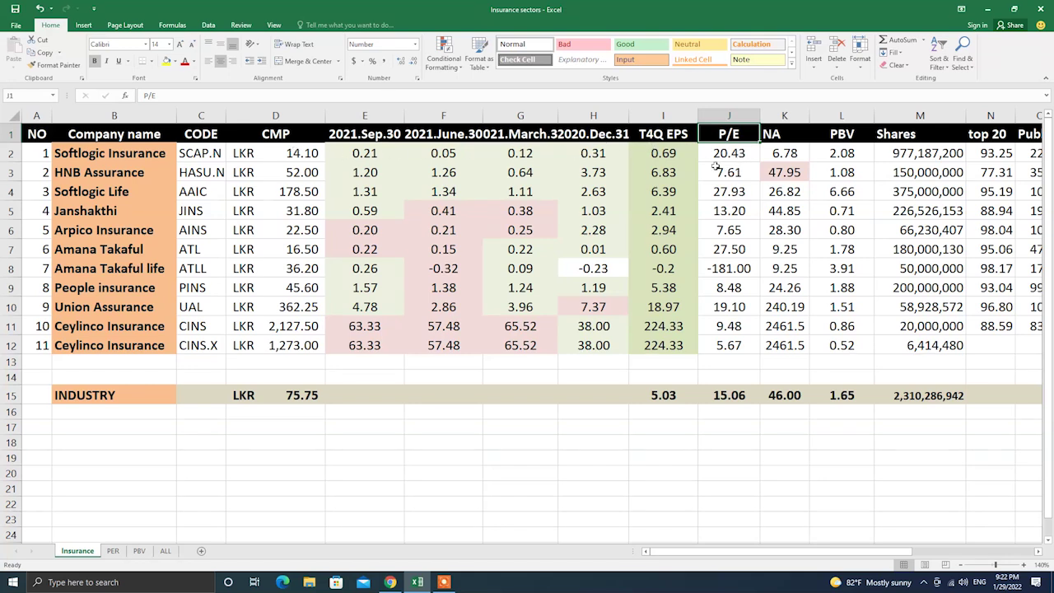
left_click_drag(717, 155, 718, 175)
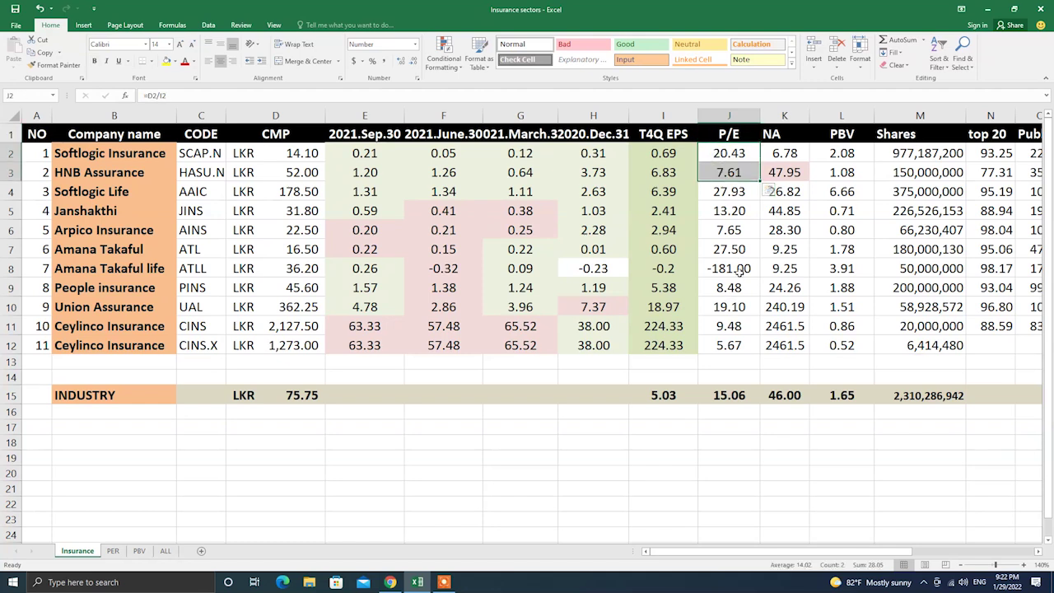
left_click(723, 224)
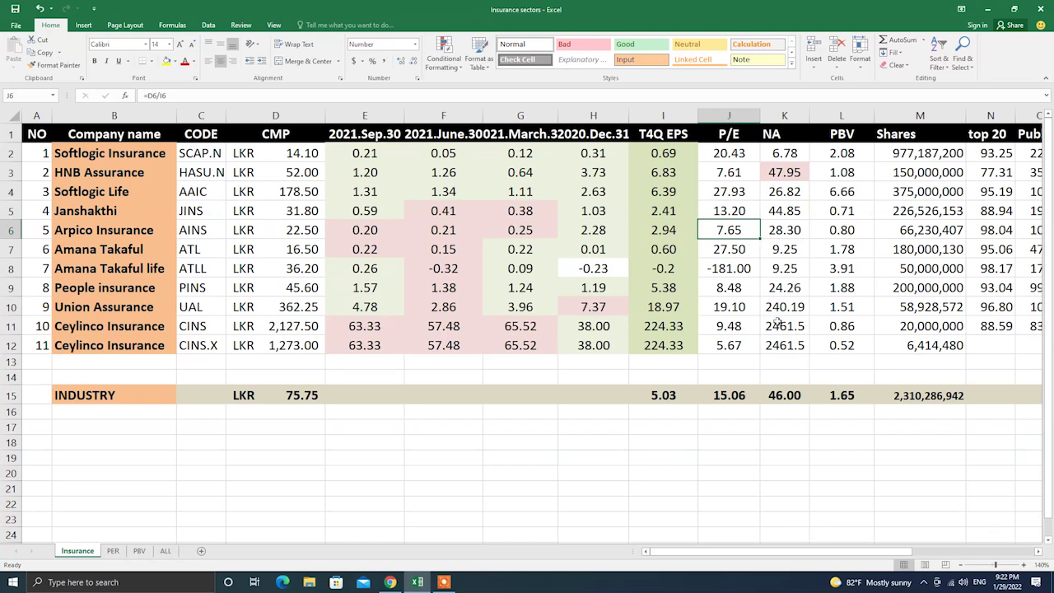
left_click(745, 176)
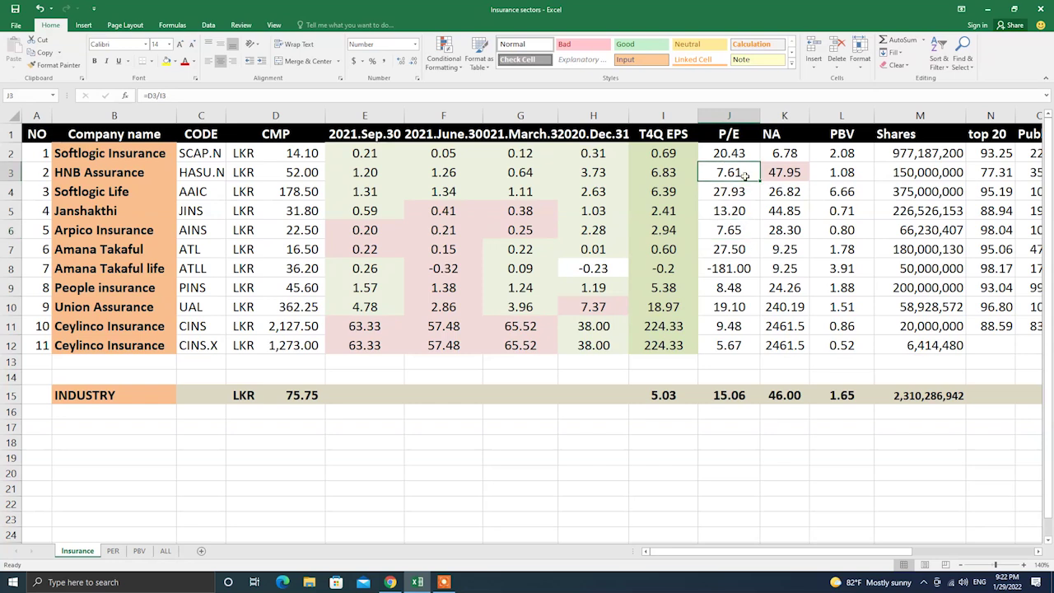
left_click(739, 232)
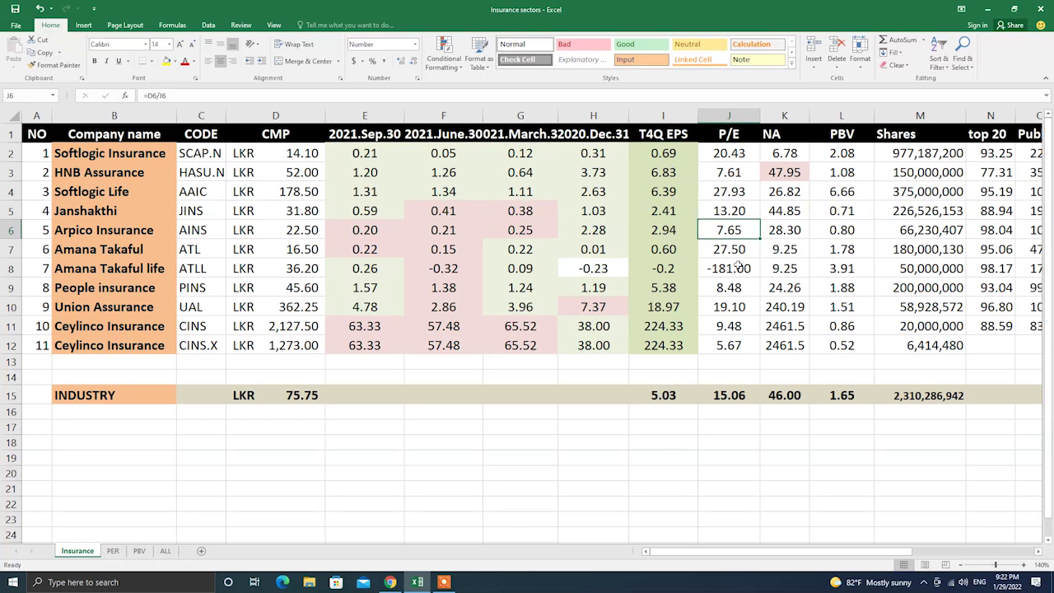
Examine the NA values of Softlogic Insurance, HNB Assurance, Union Assurance, Ceylinco Insurance (CINS) and Janshakthi.
left_click_drag(759, 554, 786, 554)
left_click(757, 153)
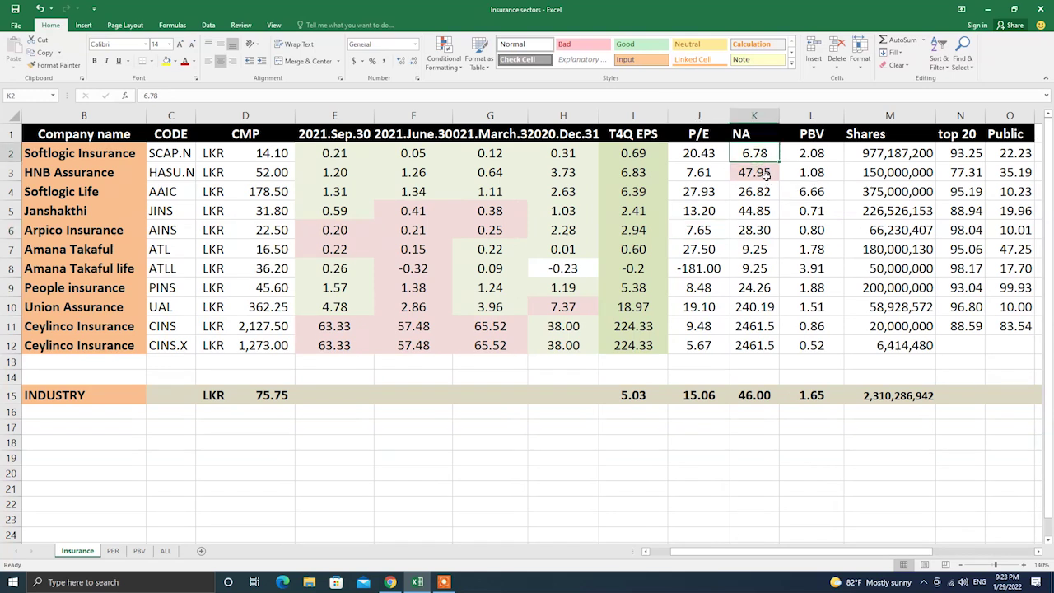
left_click(765, 177)
left_click(770, 307)
left_click(772, 326)
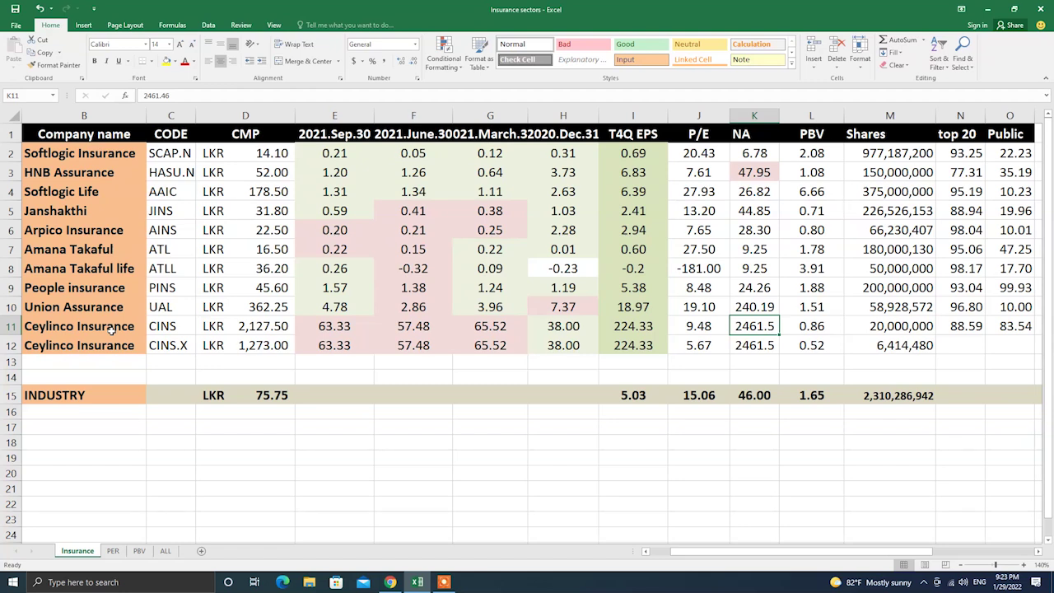
left_click(772, 306)
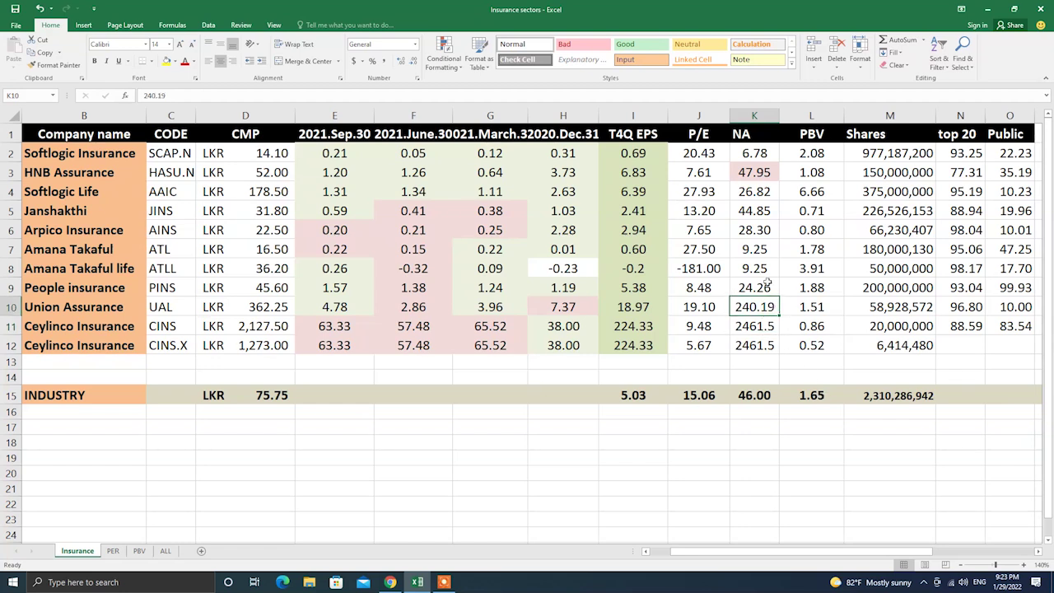
left_click(766, 212)
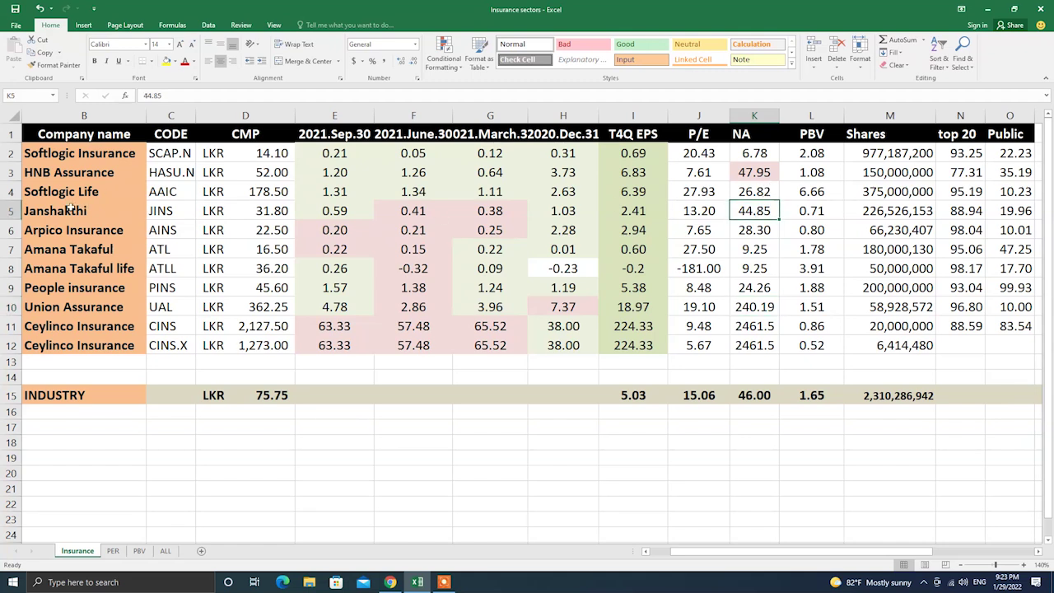
left_click(755, 163)
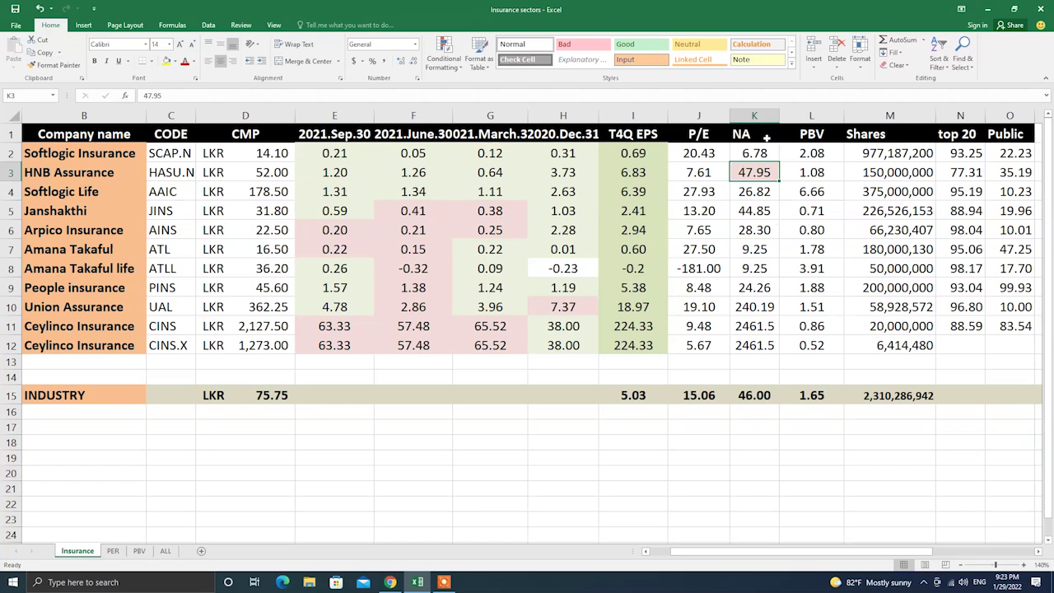
Examine the PBV column for all companies, focusing on Arpico Insurance, Janshakthi and the Ceylinco Insurance CINS.X row.
left_click(810, 135)
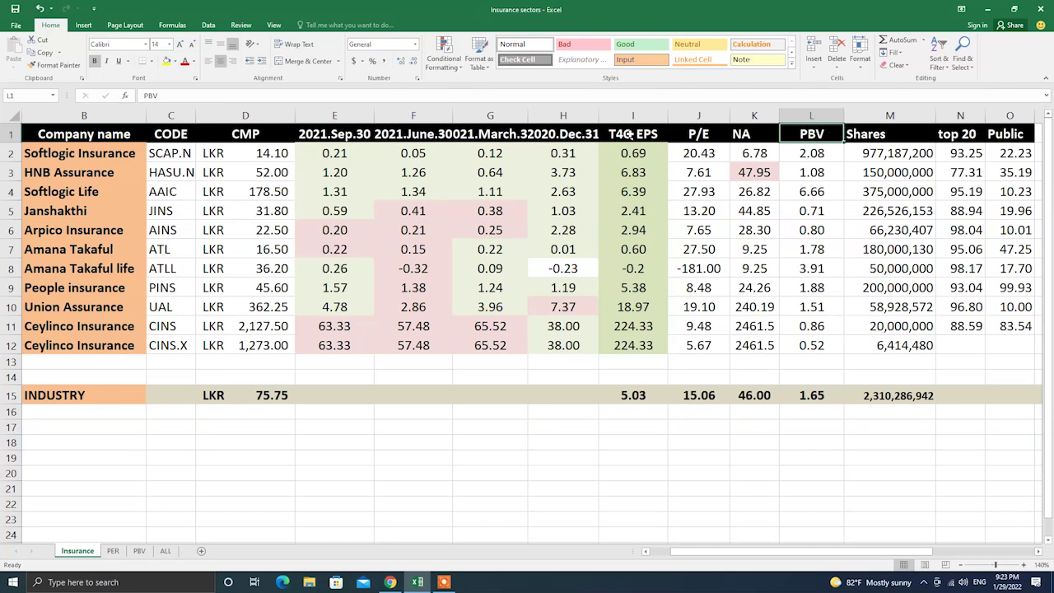
left_click_drag(809, 153, 811, 346)
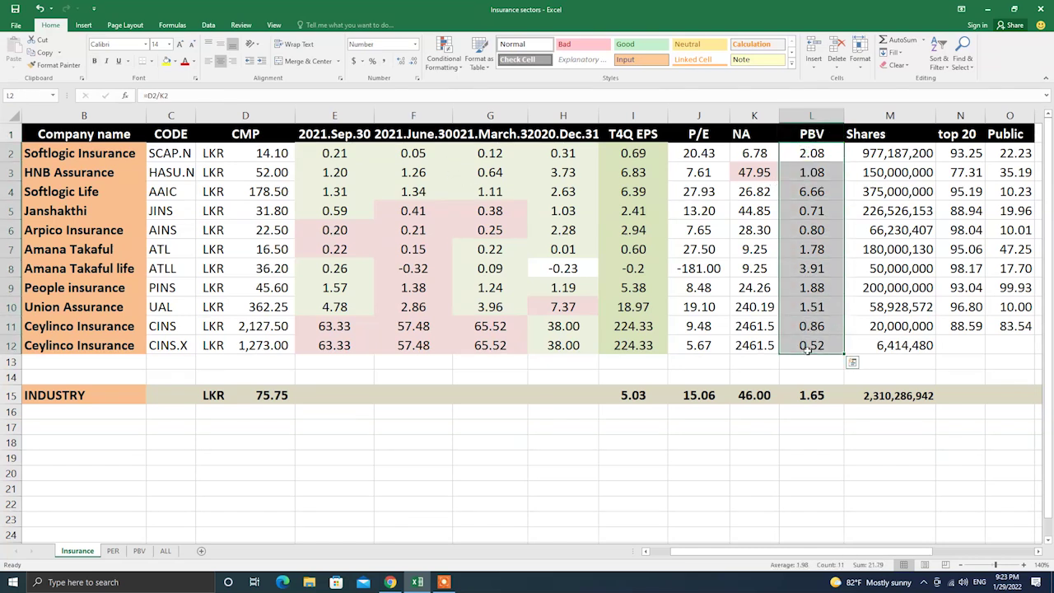
left_click(822, 230)
left_click(828, 212)
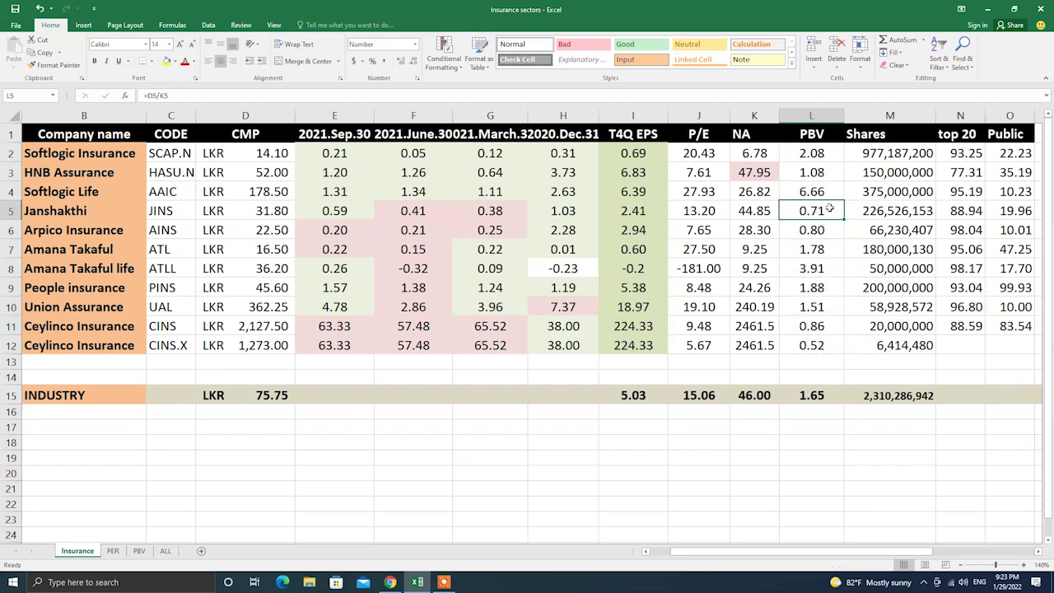
left_click(816, 345)
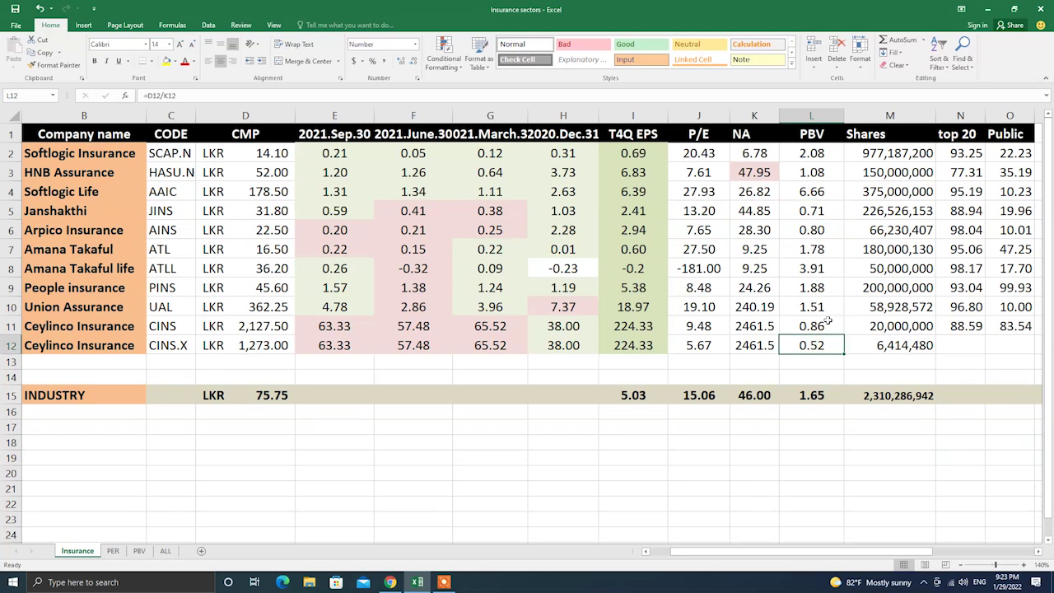
left_click(151, 346)
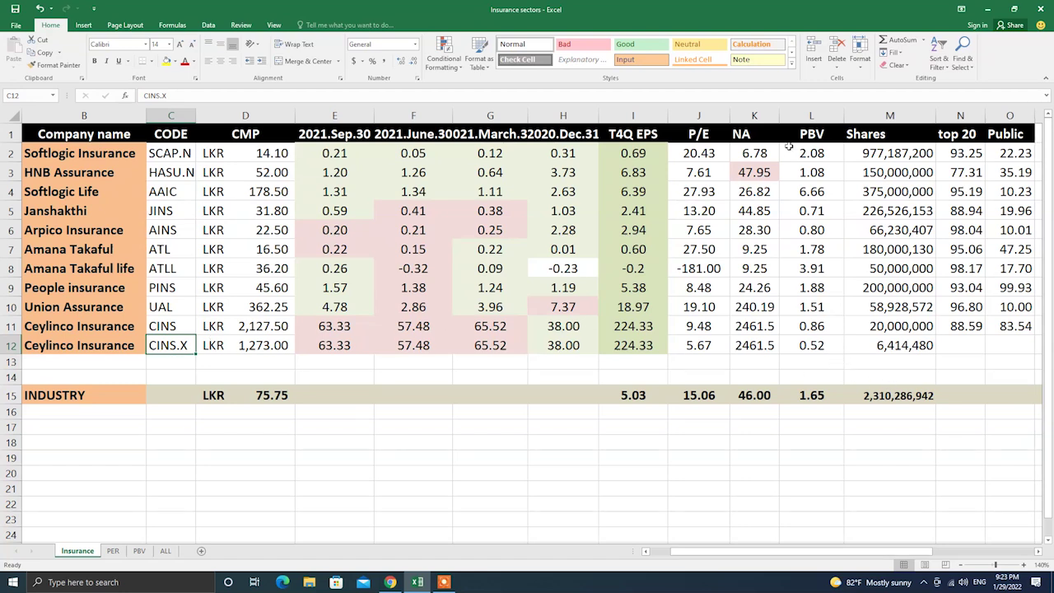
left_click(807, 138)
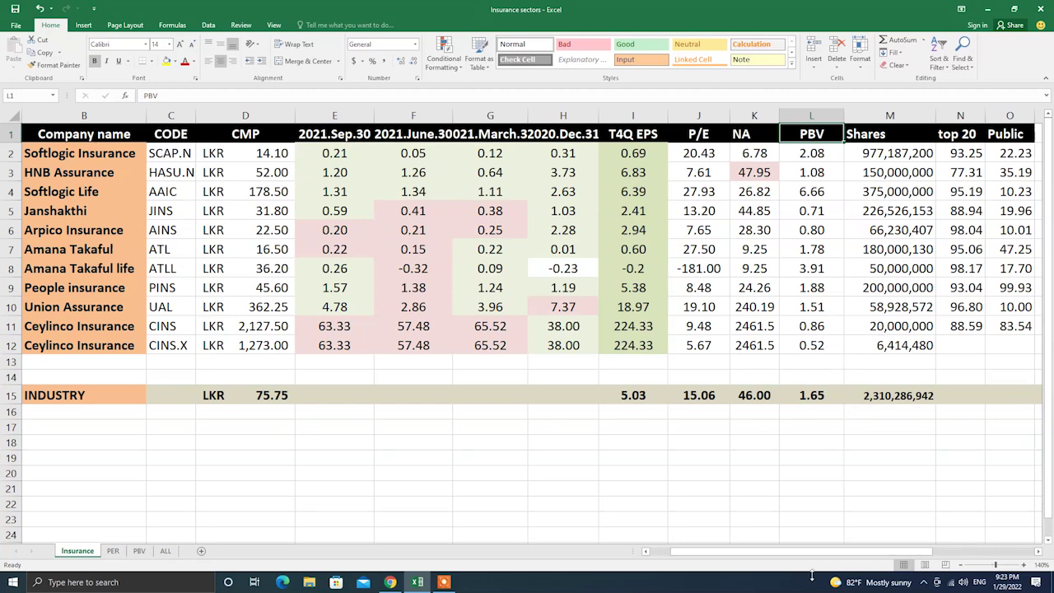
Examine the number of shares and the top 20 shareholding percentages listed for the companies.
scroll(809, 557, "right", 2)
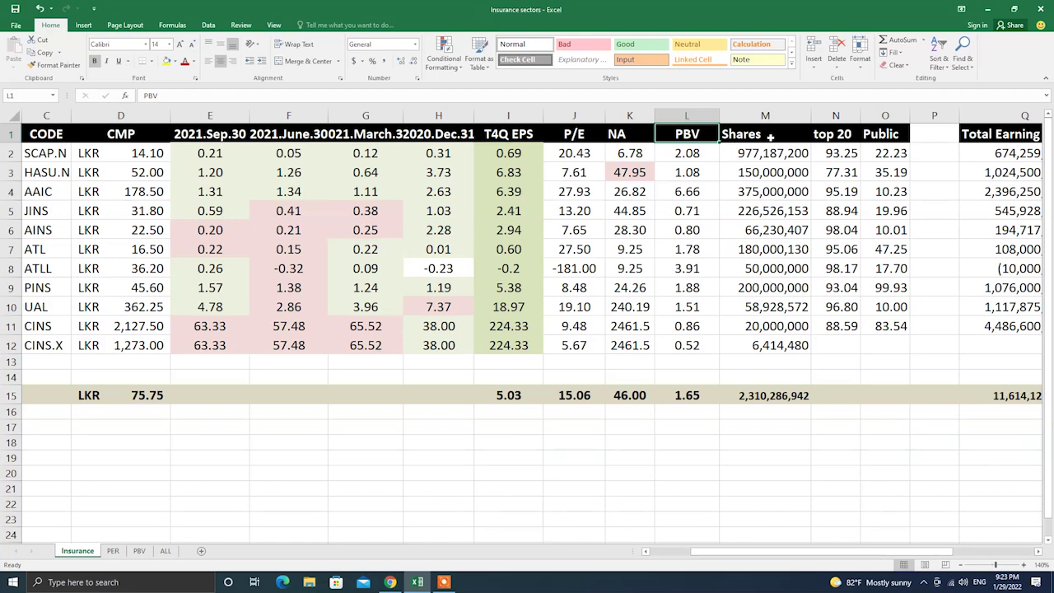
left_click_drag(768, 152, 768, 346)
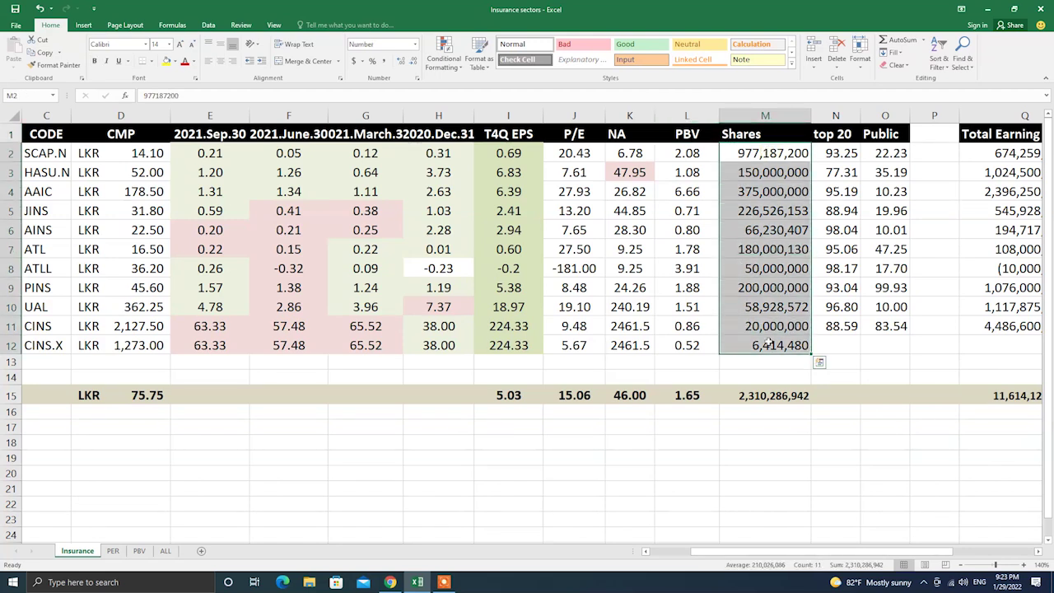
left_click(854, 134)
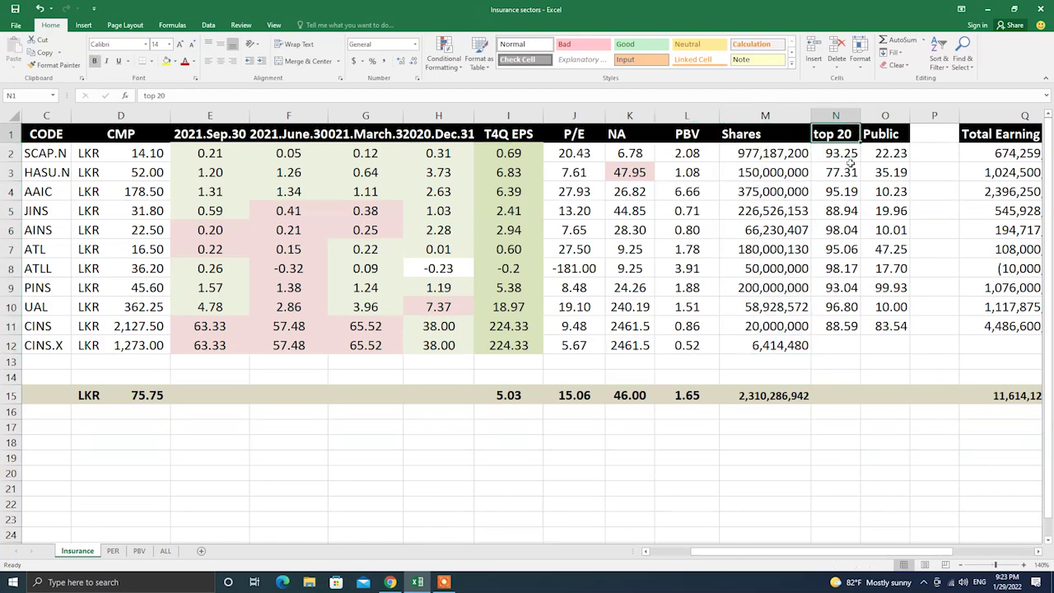
left_click_drag(849, 153, 849, 327)
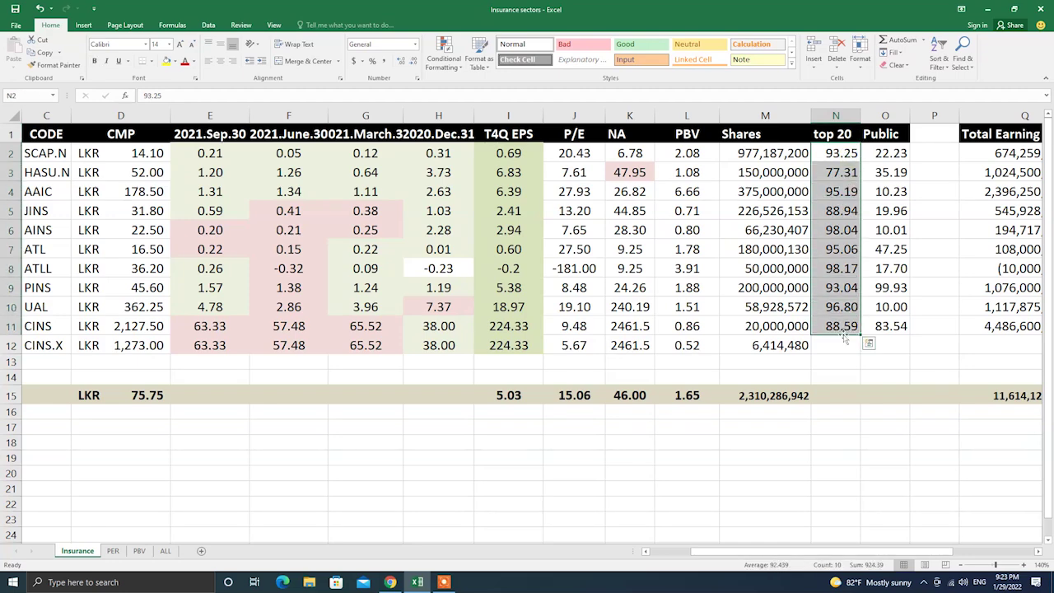
Trace the CINS.X row back to its company name and code, and return to its top 20 cell.
left_click(838, 351)
key("Left")
key("Left")
key("Left")
key("Left")
key("Left")
key("Left")
key("Left")
key("Left")
key("Left")
key("Left")
key("Left")
key("Left")
key("Left")
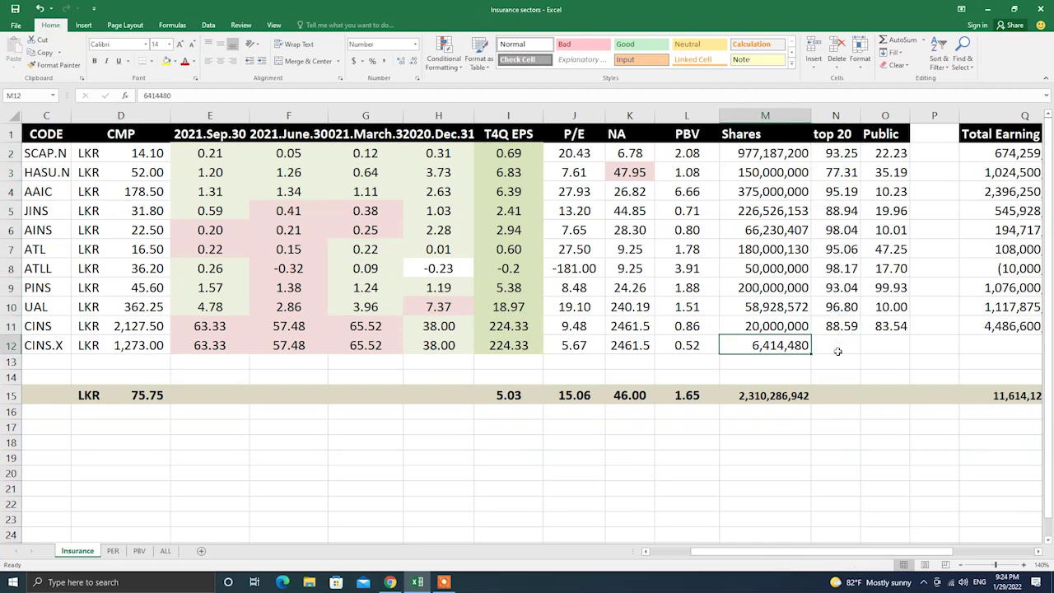
key("Right")
key("Right")
key("Right")
key("Right")
key("Right")
key("Right")
key("Right")
key("Right")
key("Right")
key("Right")
key("Right")
key("Right")
key("Right")
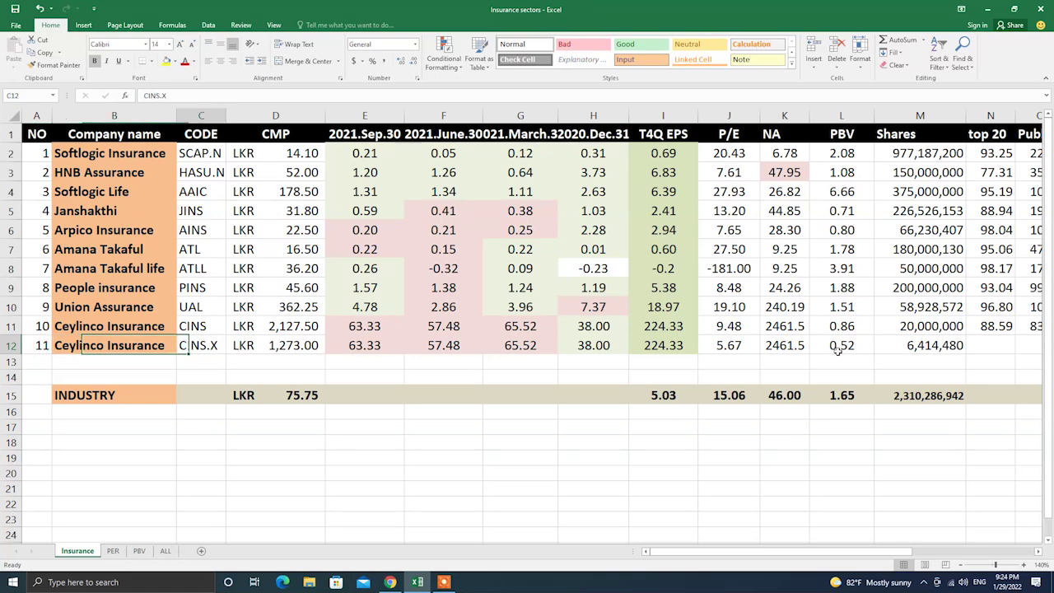
key("Right")
key("Left")
key("Left")
key("Right")
key("Left")
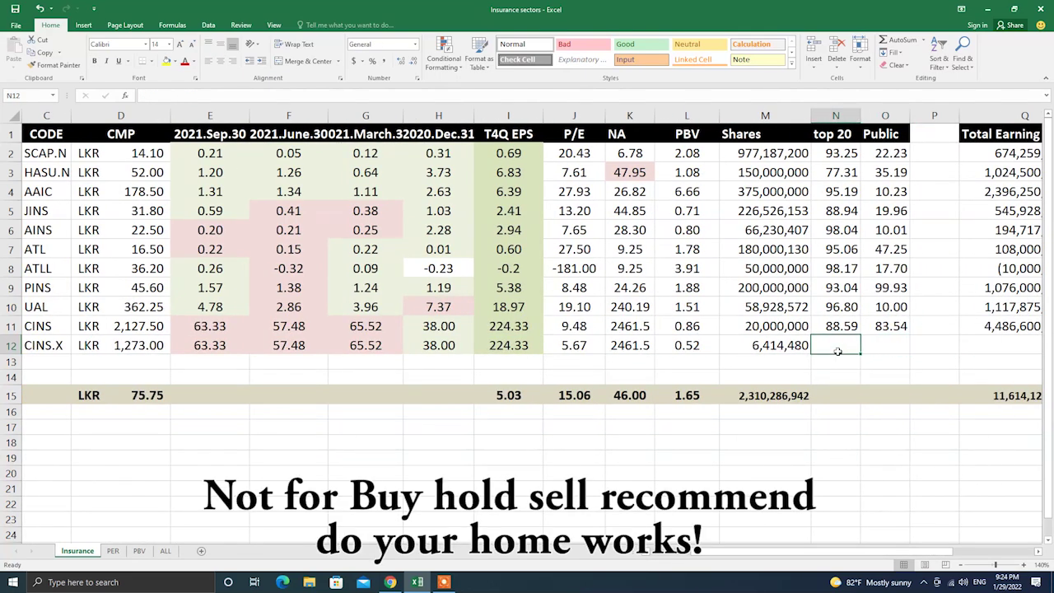
Examine the companies' Public shareholding column, and trace Union Assurance's row across to compare its Public and top 20 figures.
left_click_drag(888, 150, 886, 325)
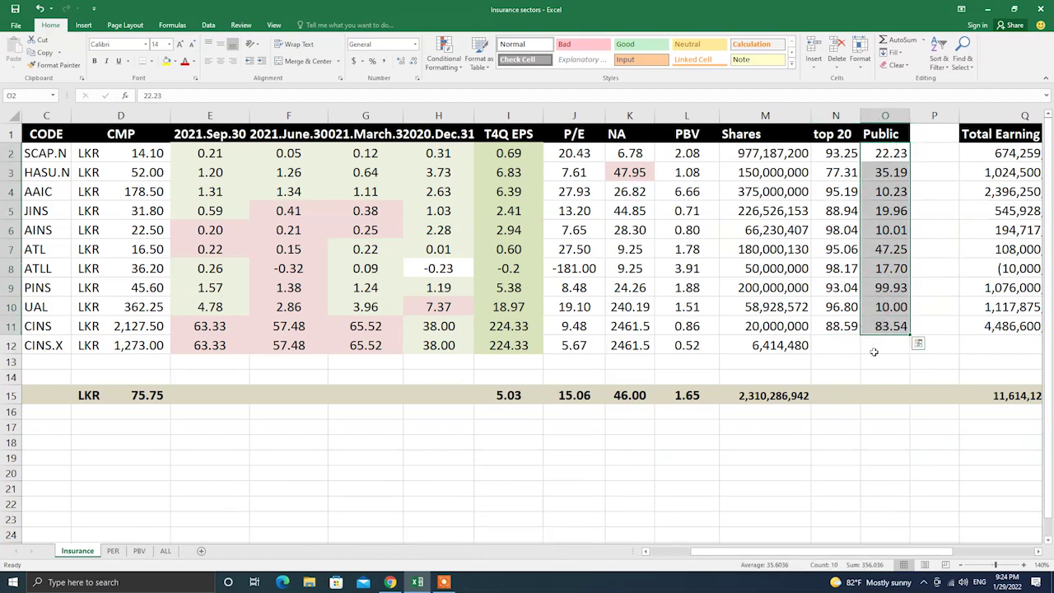
left_click(881, 308)
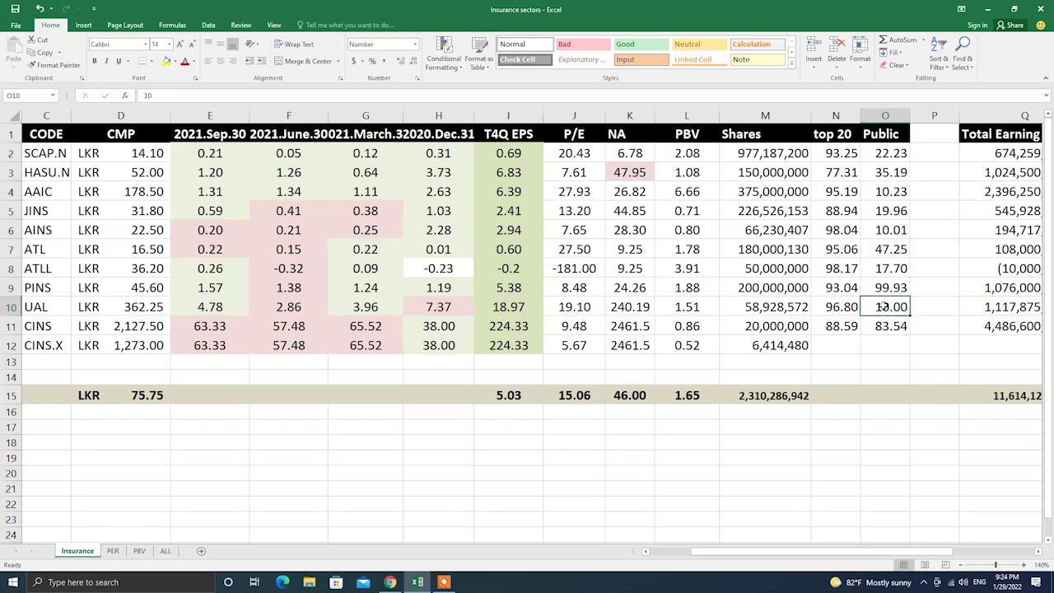
key("Left")
key("Left")
key("Left")
key("Left")
key("Left")
key("Left")
key("Left")
key("Left")
key("Left")
key("Left")
key("Left")
key("Left")
key("Left")
key("Left")
key("Right")
key("Right")
key("Right")
key("Right")
key("Right")
key("Right")
key("Right")
key("Right")
key("Right")
key("Right")
key("Right")
key("Right")
key("Right")
key("Right")
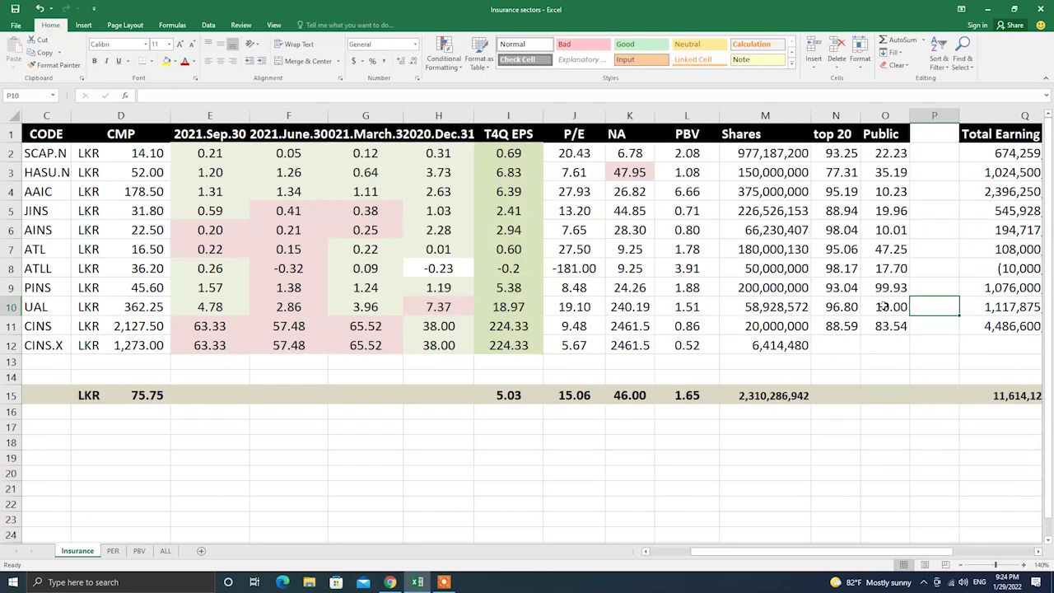
key("Left")
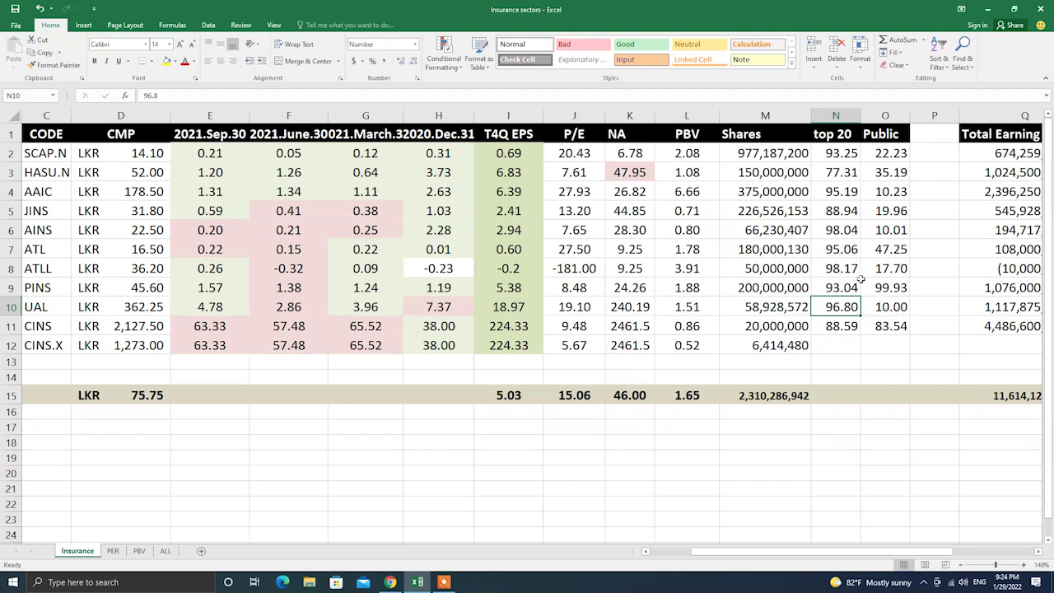
Trace Arpico Insurance's row from its top 20 cell back to the company name and across to its Public shareholding.
left_click(851, 230)
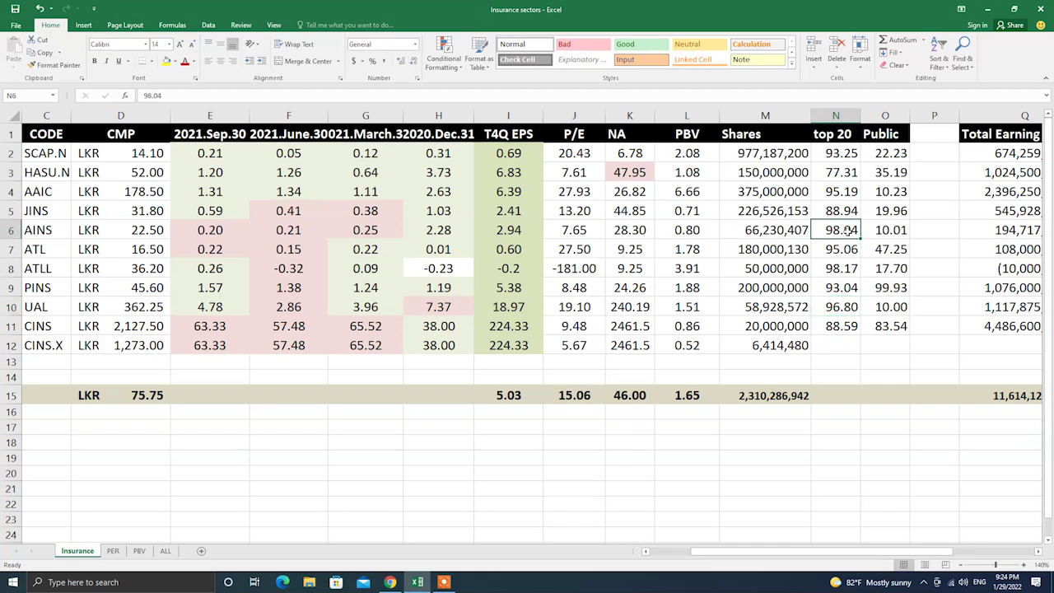
key("Left")
key("Left")
key("Left")
key("Left")
key("Left")
key("Left")
key("Left")
key("Left")
key("Left")
key("Left")
key("Left")
key("Left")
key("Right")
key("Right")
key("Right")
key("Right")
key("Right")
key("Right")
key("Right")
key("Right")
key("Right")
key("Right")
key("Right")
key("Right")
key("Right")
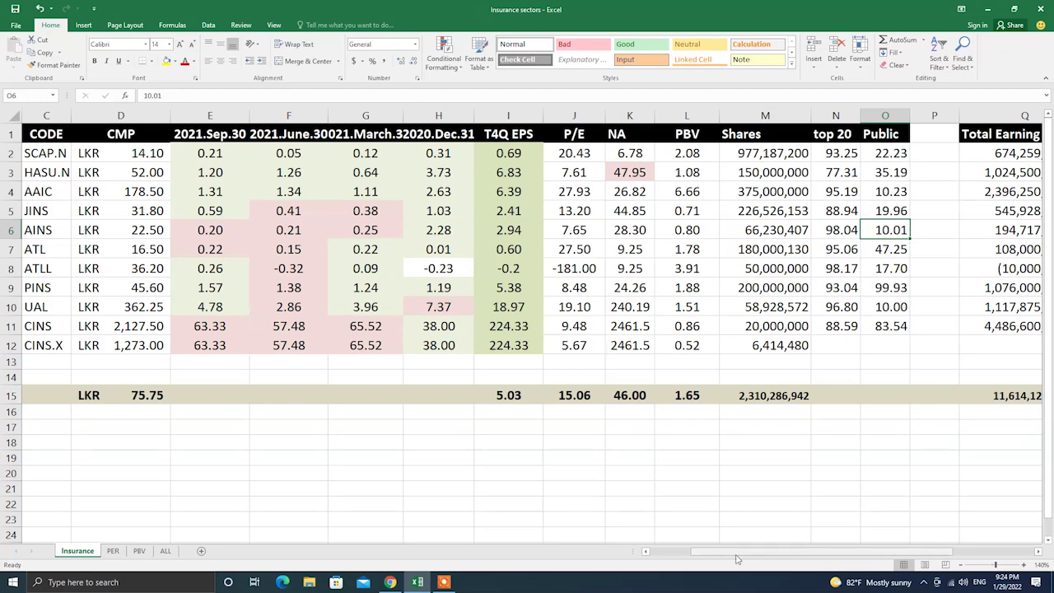
Examine how Softlogic Insurance's Total Earning formula draws on its T4Q EPS and number of shares.
left_click_drag(715, 552, 673, 562)
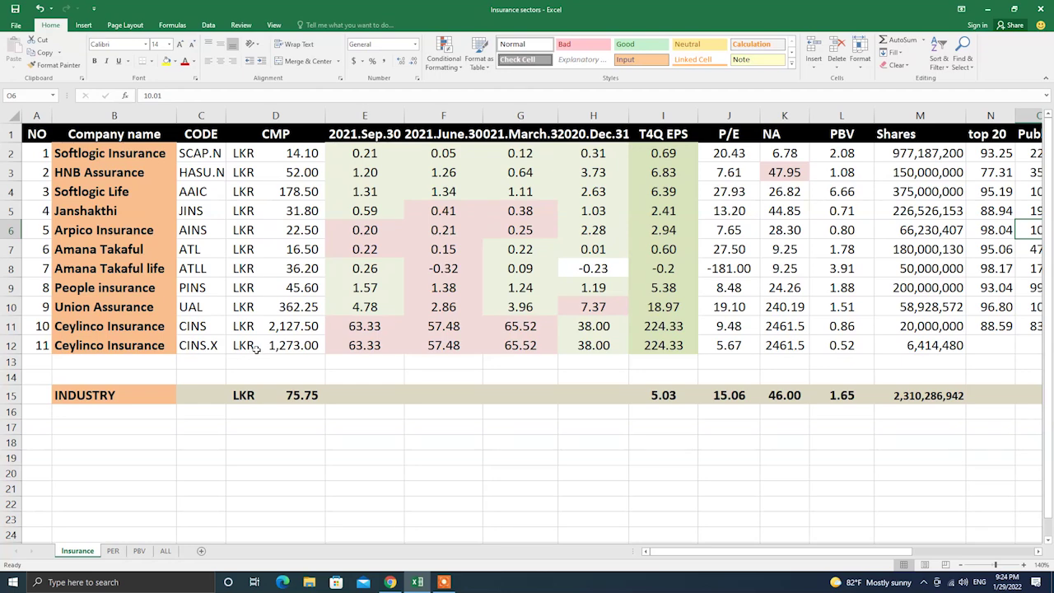
scroll(523, 337, "down", 1)
scroll(527, 339, "up", 1)
left_click_drag(822, 558, 904, 558)
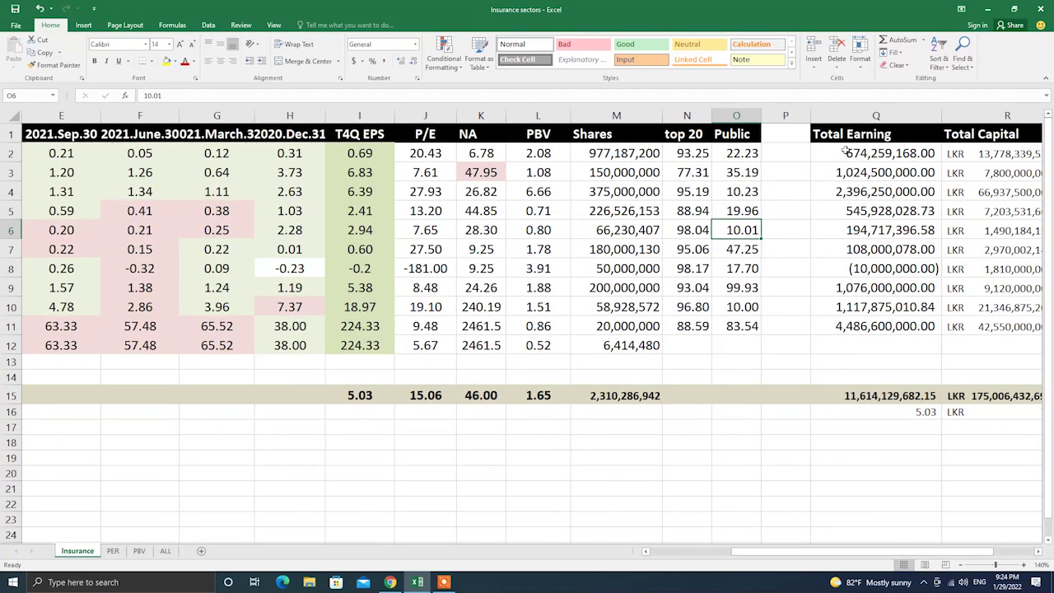
left_click(899, 152)
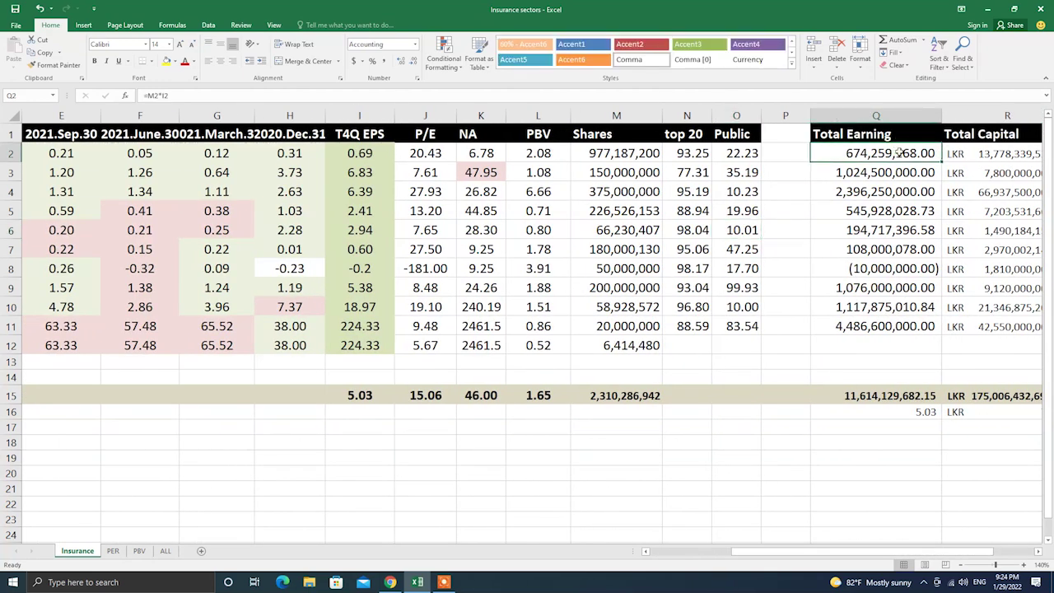
left_click(383, 147)
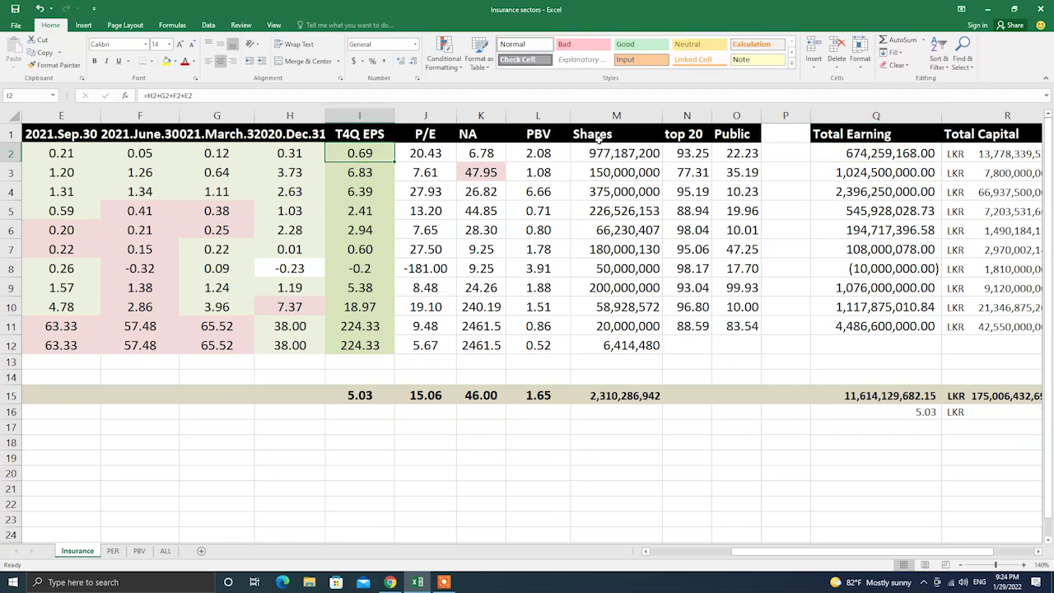
left_click(612, 152)
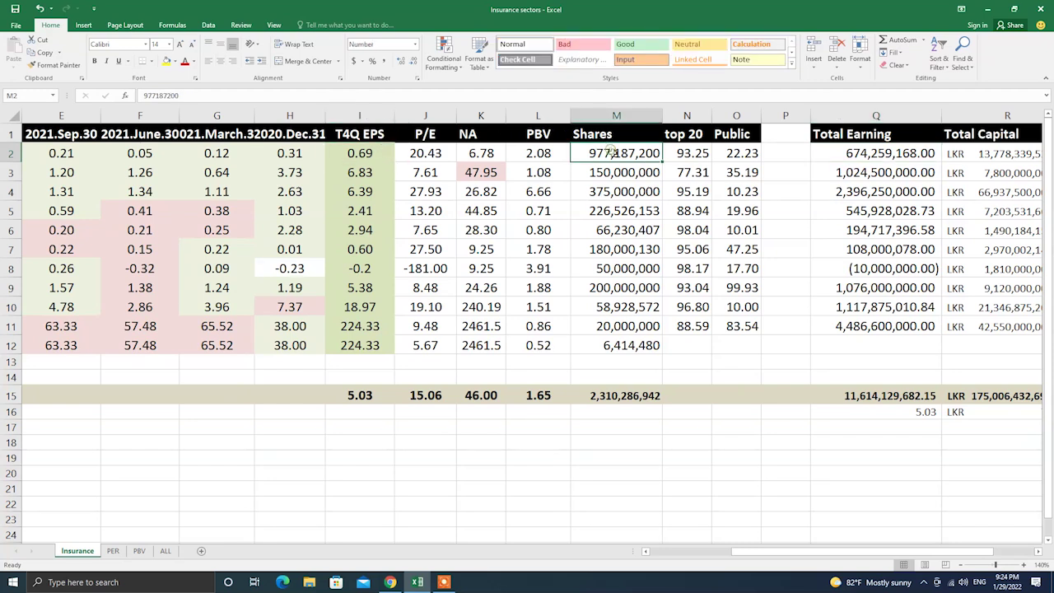
Examine the Total Earning figures company by company, finishing on Amana Takaful life.
left_click(864, 158)
left_click(869, 193)
left_click(876, 245)
left_click(890, 270)
left_click(884, 290)
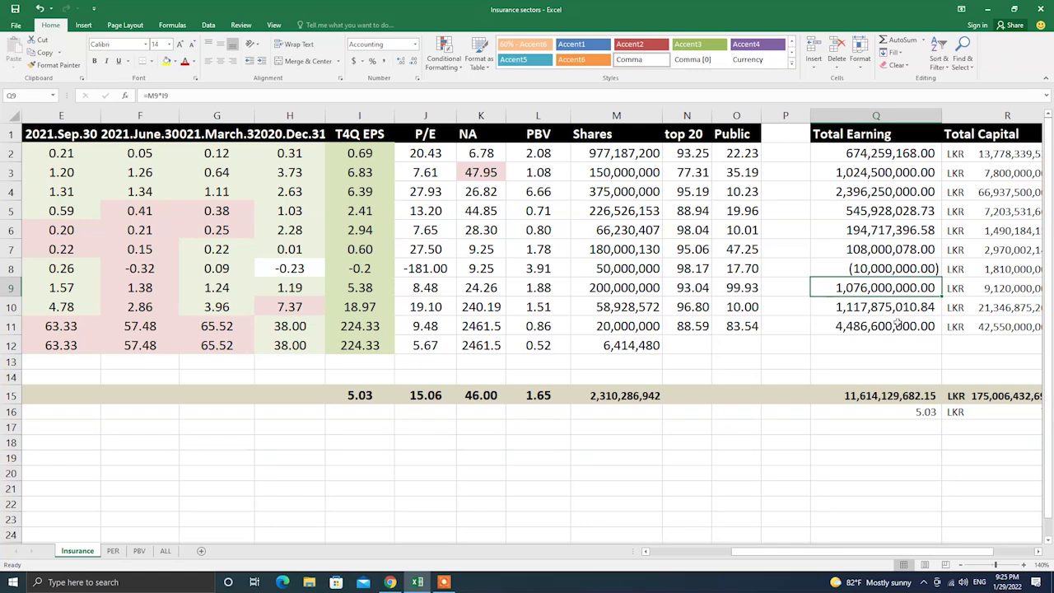
left_click(873, 272)
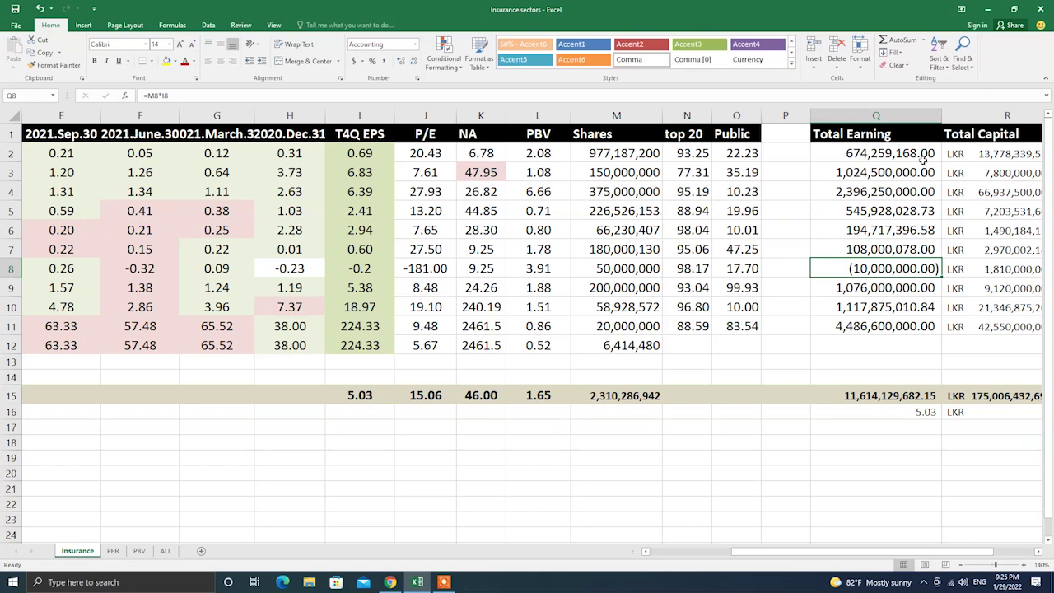
Check the Total Earning and Shares column sums, and the formula below that divides total earnings by total shares.
left_click_drag(917, 154, 889, 328)
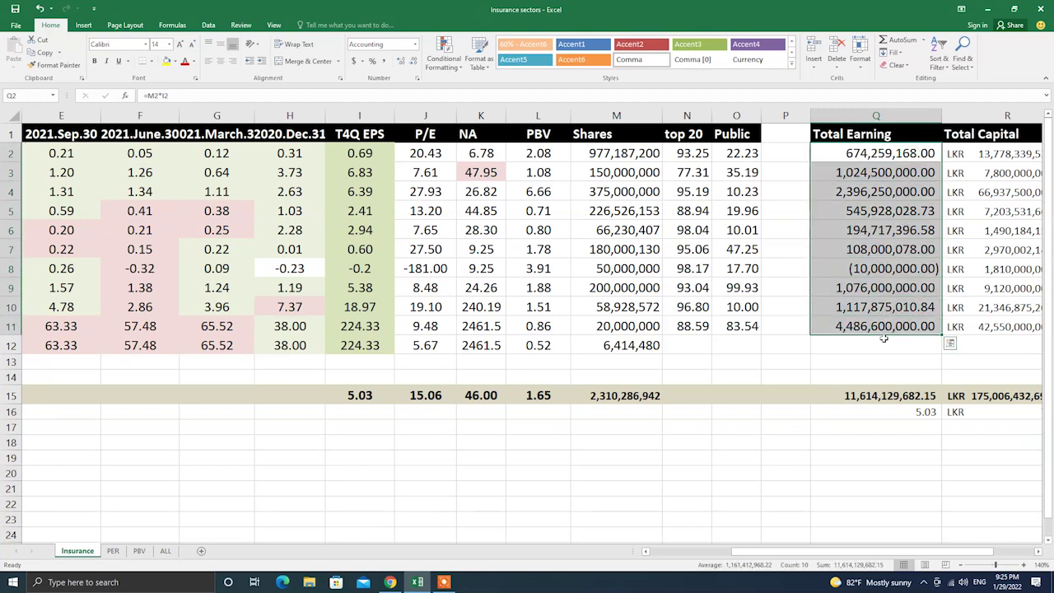
left_click(869, 396)
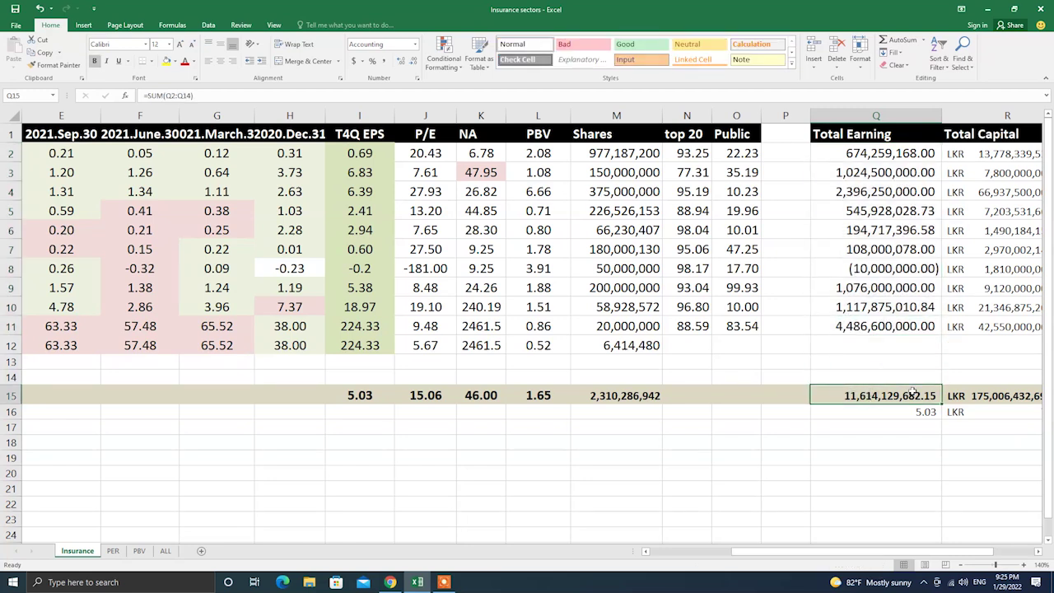
left_click_drag(622, 154, 620, 352)
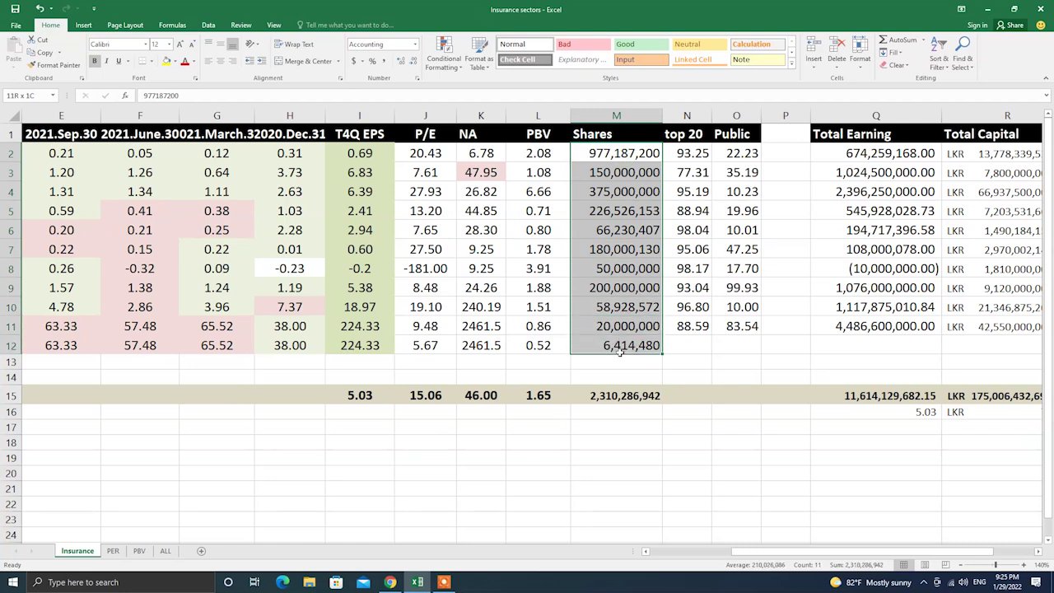
left_click(626, 396)
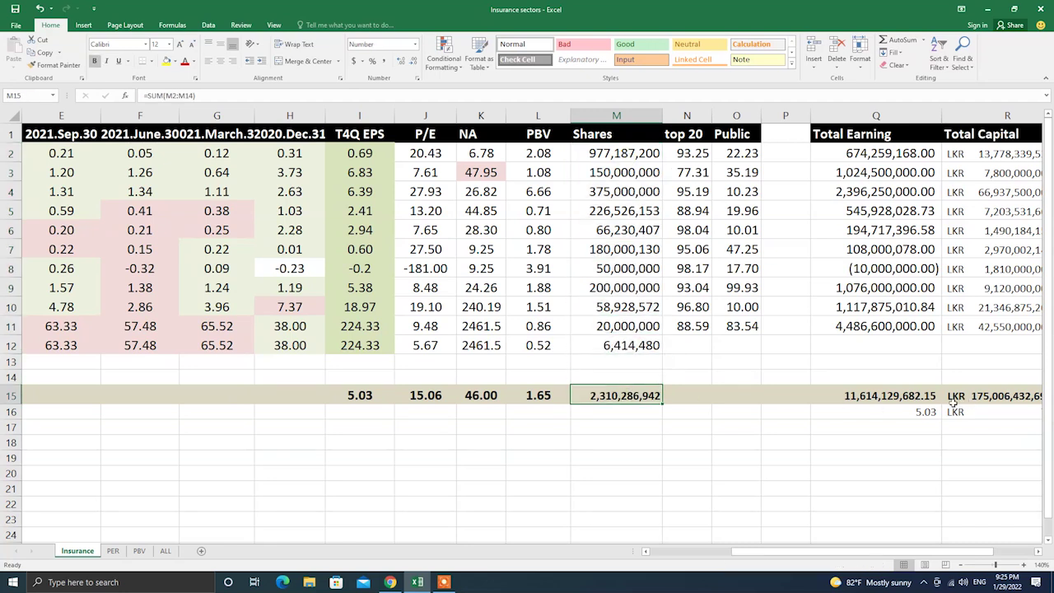
left_click(934, 412)
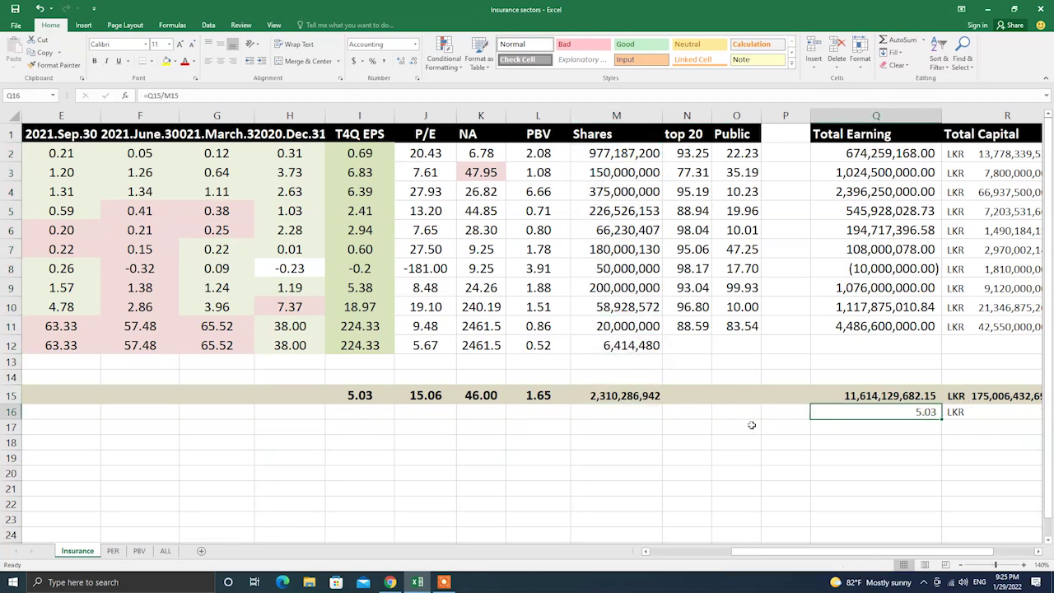
Trace the earnings-per-share result back to the INDUSTRY row's T4Q EPS cell.
key("Left")
key("Left")
key("Left")
key("Left")
key("Left")
key("Left")
key("Left")
key("Left")
key("Left")
key("Left")
key("Left")
key("Left")
key("Left")
key("Right")
key("Right")
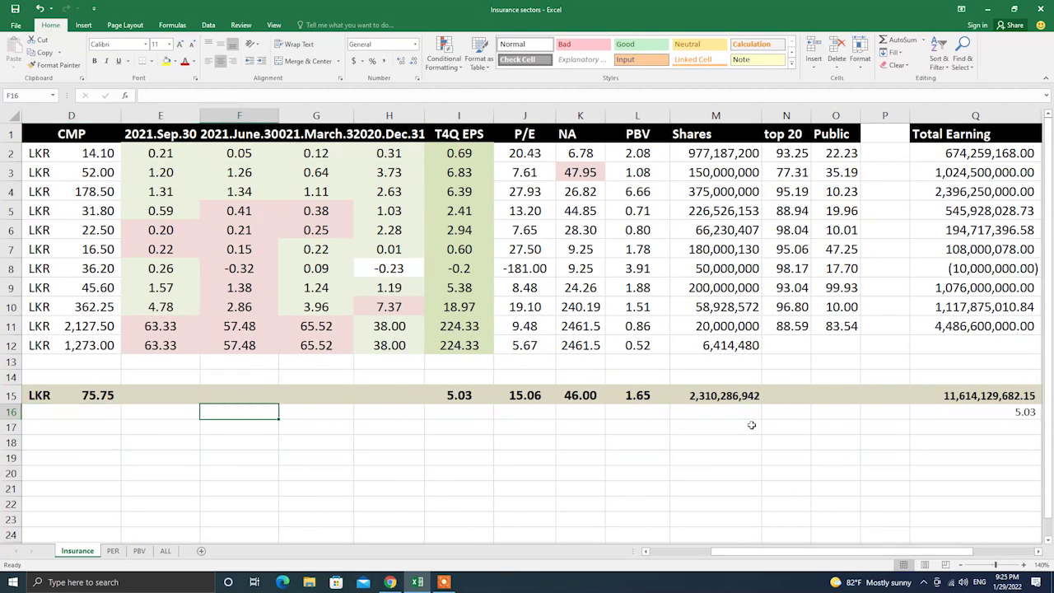
key("Right")
key("Right")
key("Right")
key("Up")
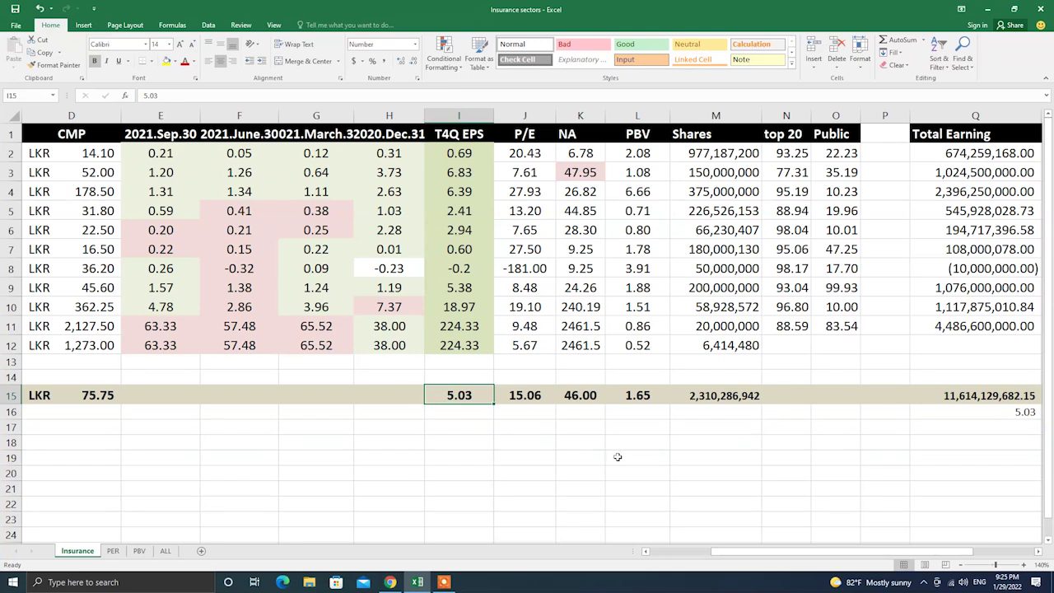
Follow the INDUSTRY row across from T4Q EPS to the Total Capital sum.
key("Right")
key("Right")
key("Right")
key("Right")
key("Right")
key("Right")
key("Right")
key("Right")
key("Right")
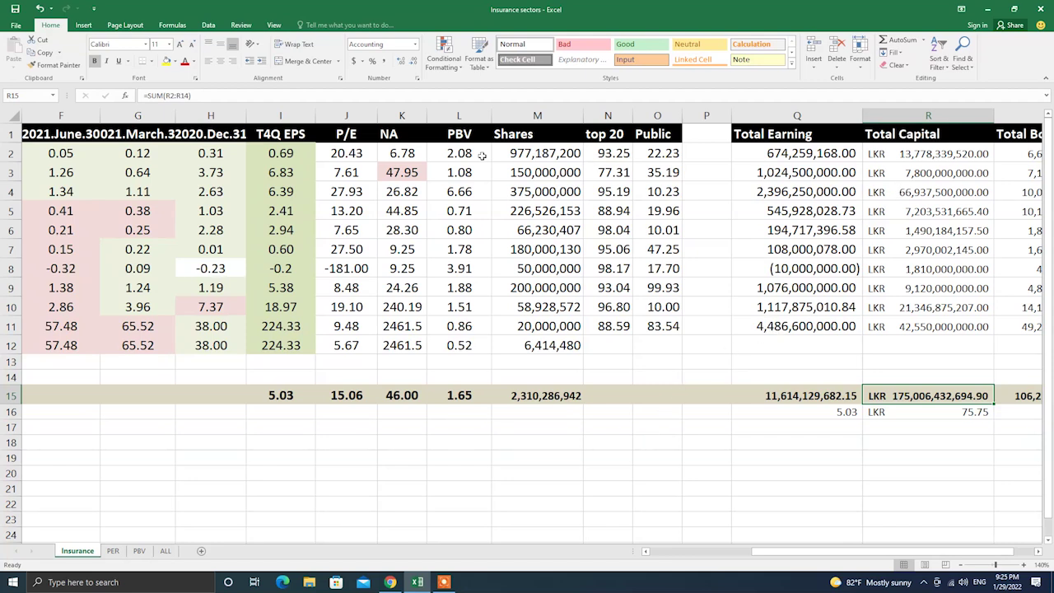
Trace Softlogic Insurance's CMP and number of shares across to its Total Capital formula.
left_click(330, 158)
key("Left")
key("Left")
key("Left")
key("Left")
key("Left")
key("Left")
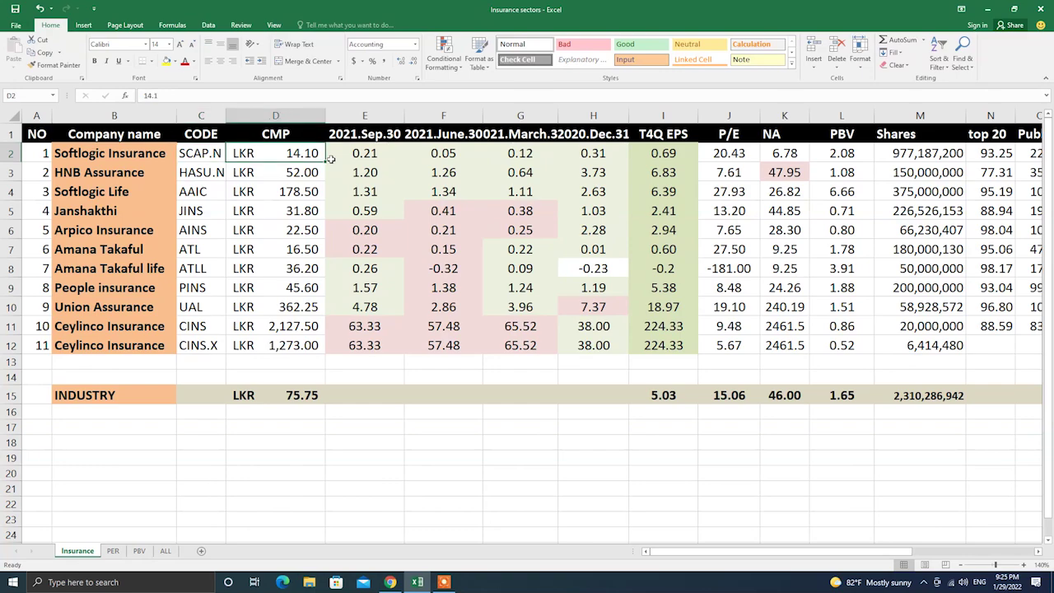
key("Right")
key("Right")
key("Right")
key("Right")
key("Right")
key("Right")
key("Right")
key("Right")
key("Right")
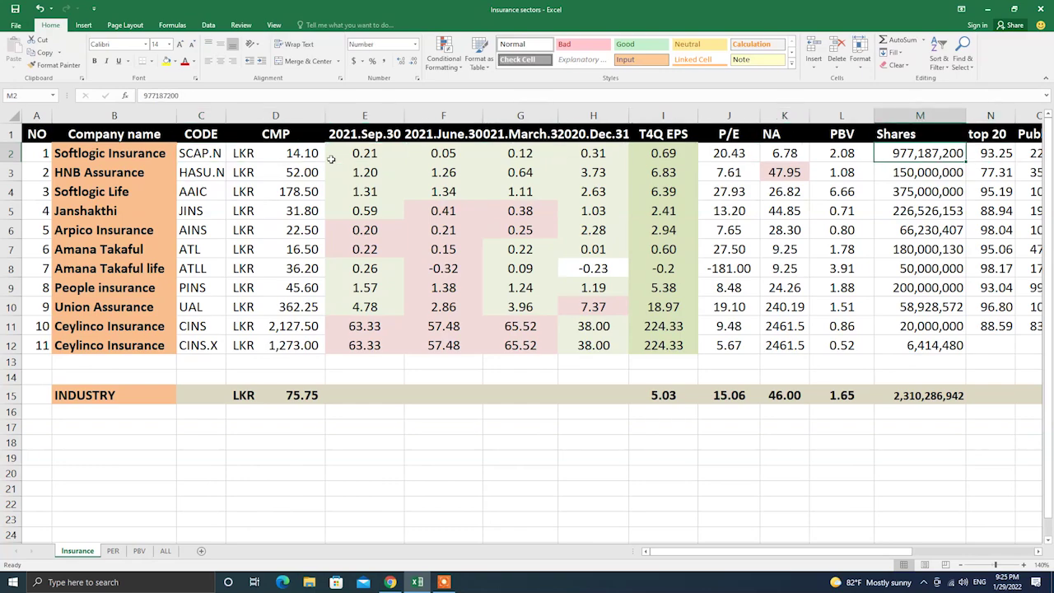
key("Right")
key("Right")
key("Right")
key("Right")
key("Right")
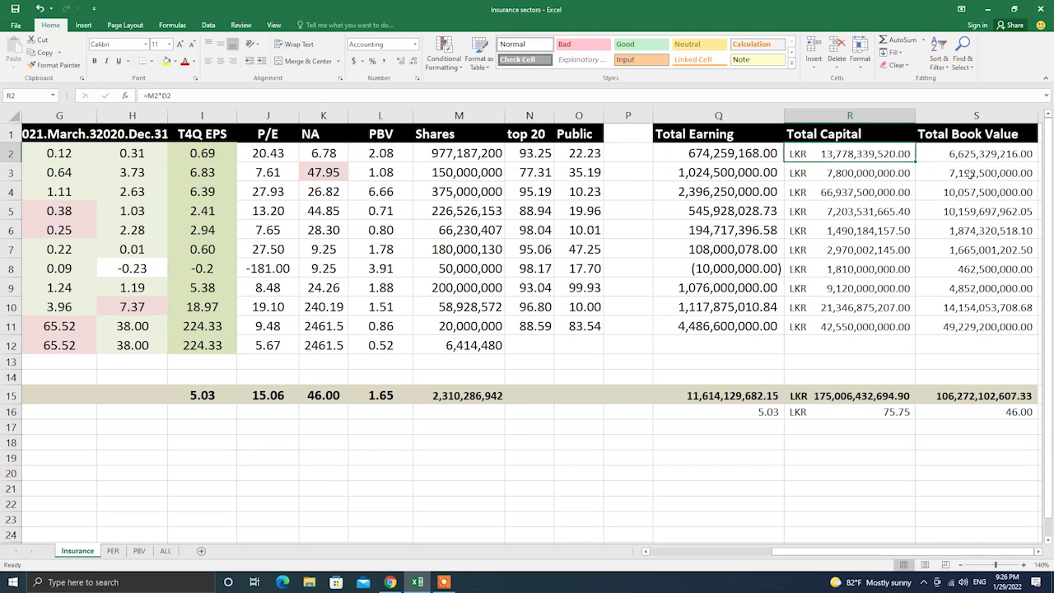
Check the Total Capital column sum, the total shares, and the formula dividing total capital by total shares.
left_click_drag(880, 154, 864, 328)
left_click(891, 396)
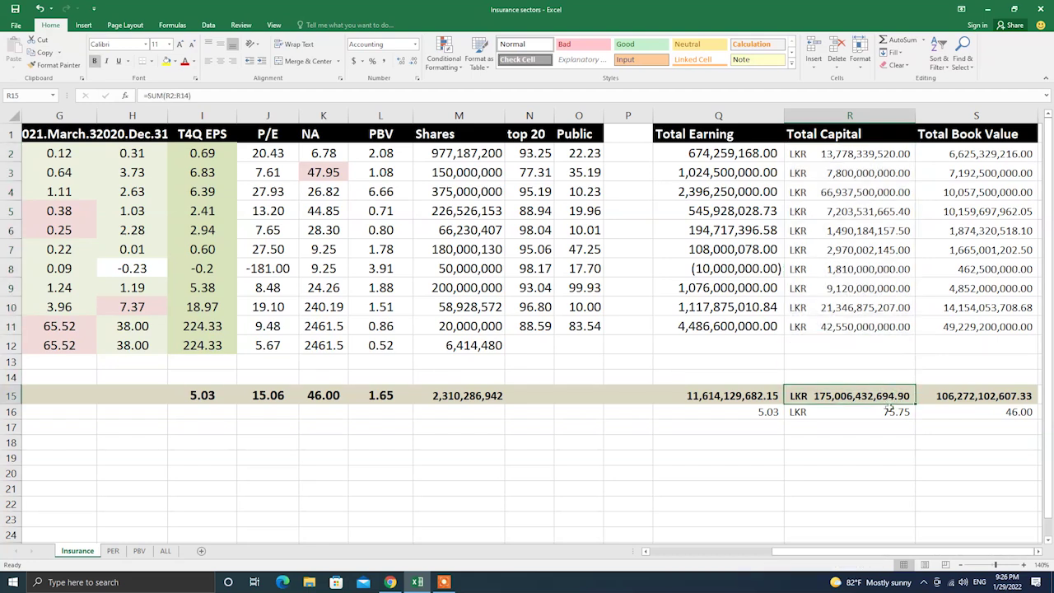
left_click(471, 400)
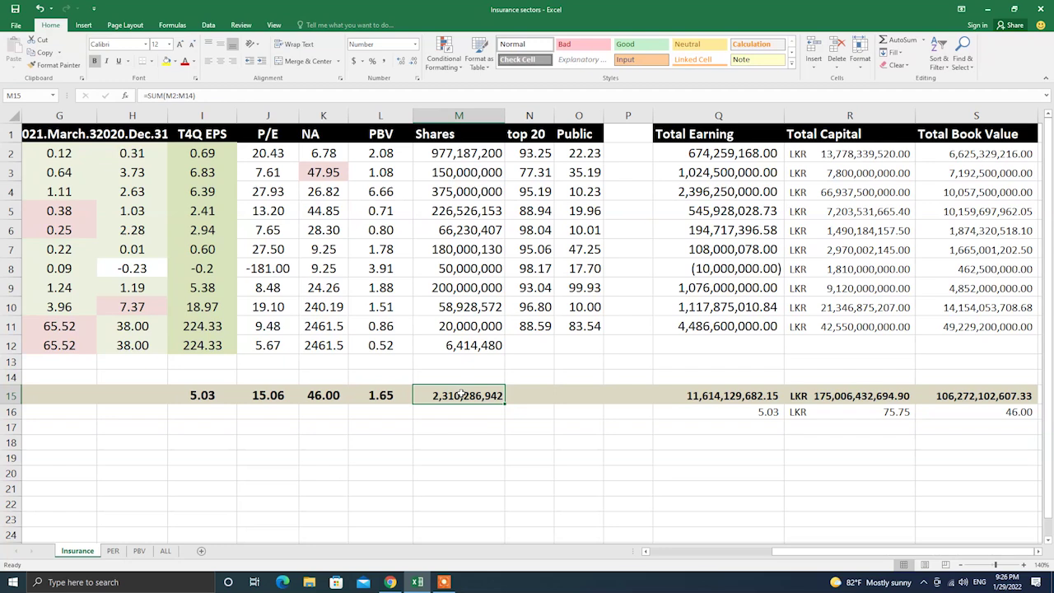
left_click(902, 398)
left_click(902, 414)
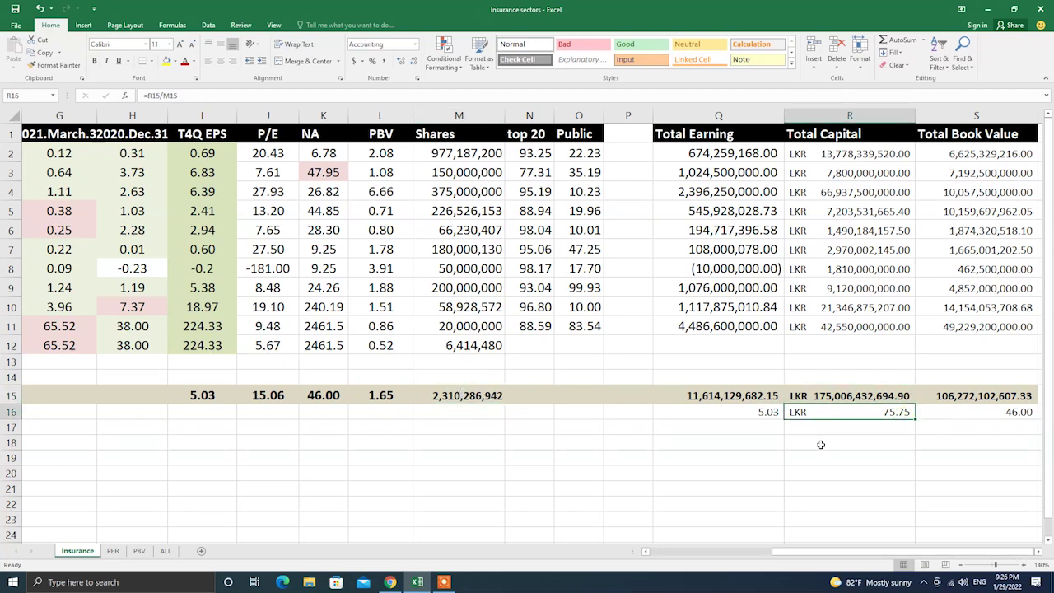
Trace the capital-per-share result back to the INDUSTRY row's CMP cell.
key("Left")
key("Left")
key("Left")
key("Left")
key("Left")
key("Left")
key("Left")
key("Left")
key("Left")
key("Left")
key("Left")
key("Left")
key("Left")
key("Left")
key("Left")
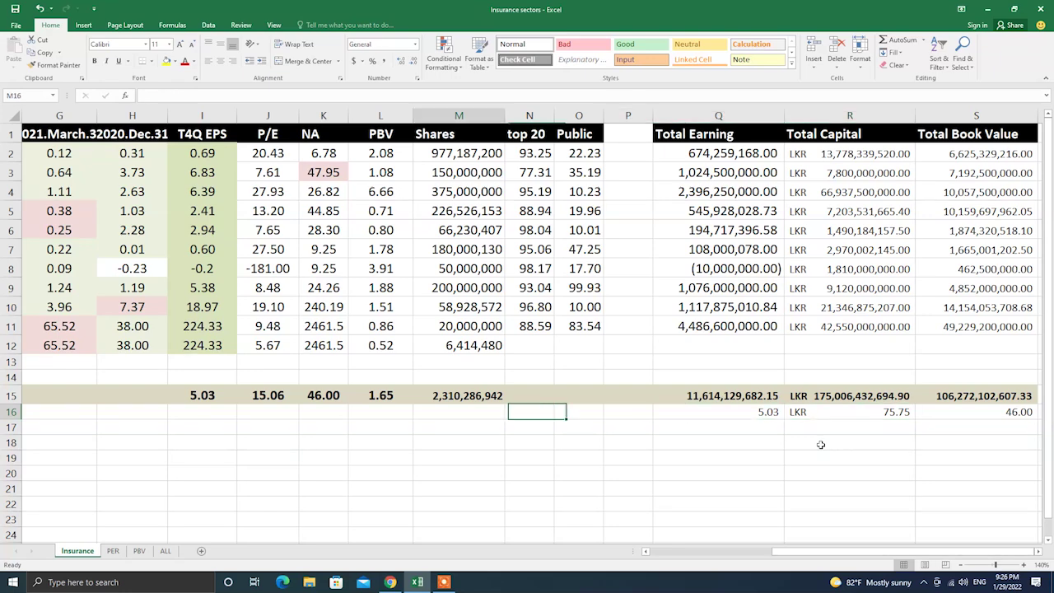
key("Right")
key("Up")
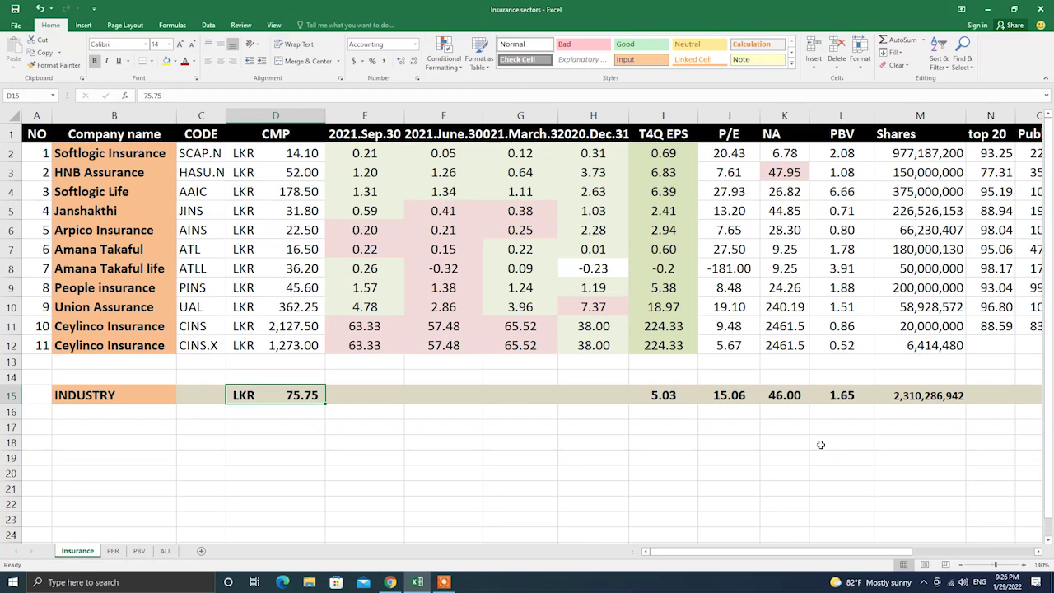
Follow the INDUSTRY row across to Total Book Value and inspect Softlogic Insurance's book value formula.
key("Right")
key("Right")
key("Right")
key("Right")
key("Right")
key("Right")
key("Right")
key("Right")
key("Right")
key("Right")
key("Right")
key("Right")
key("Right")
key("Right")
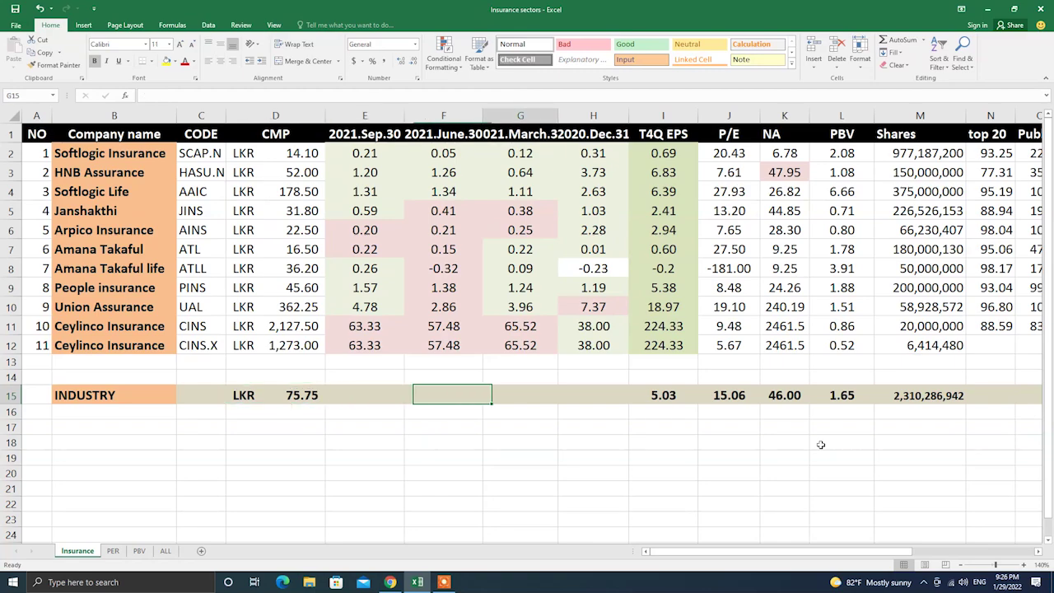
key("Right")
key("Right")
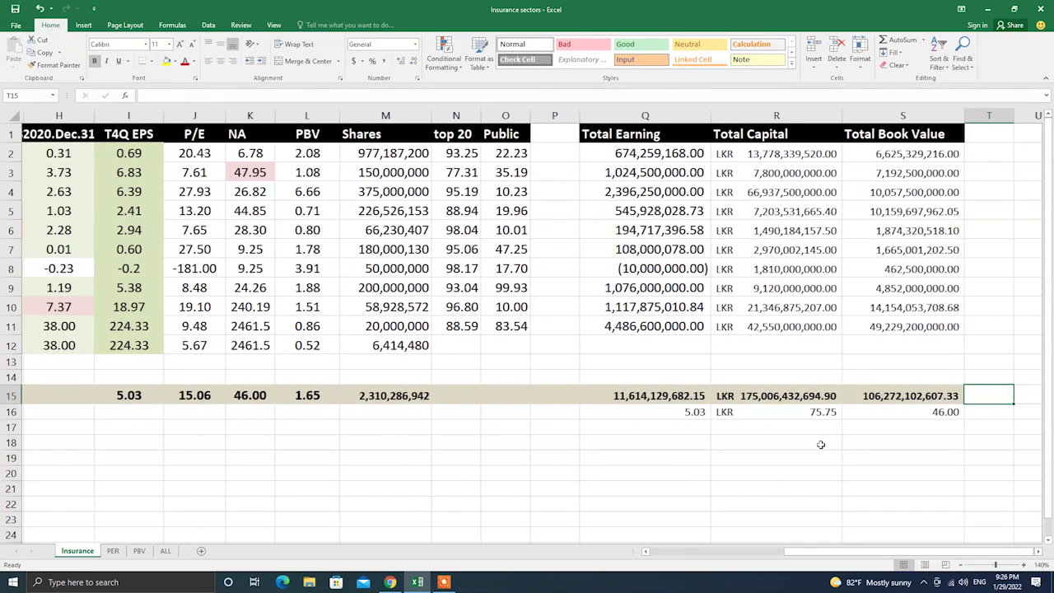
key("Left")
key("Up")
key("Up")
key("Up")
key("Up")
key("Up")
key("Up")
key("Up")
key("Up")
key("Up")
key("Up")
key("Up")
key("Up")
key("Up")
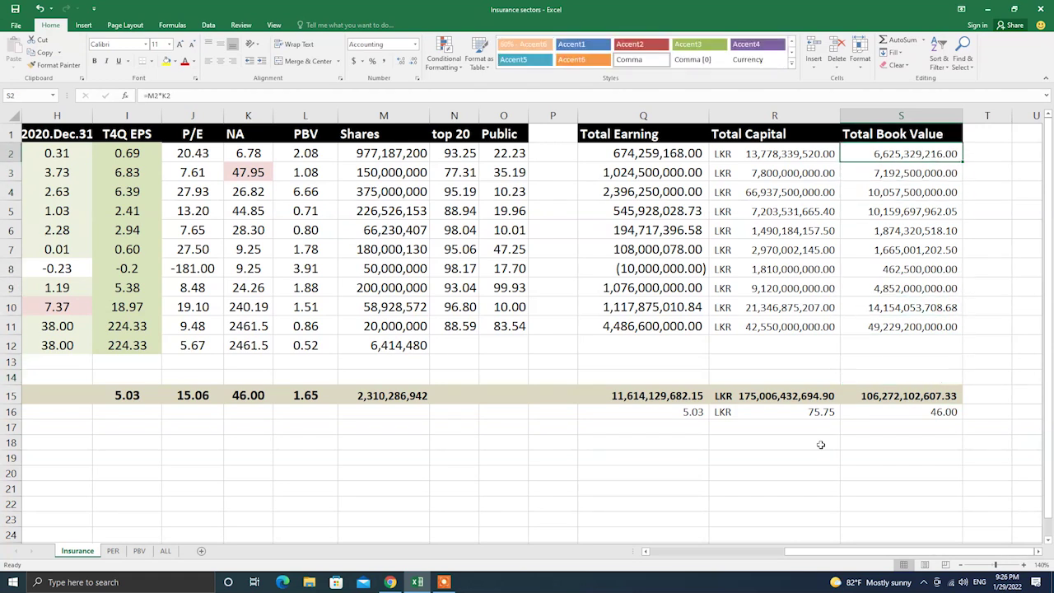
Identify the number of shares and NA cells behind Softlogic Insurance's Total Book Value.
key("Left")
key("Left")
key("Left")
key("Left")
key("Left")
key("Left")
key("Left")
key("Left")
key("Left")
key("Right")
key("Right")
key("Right")
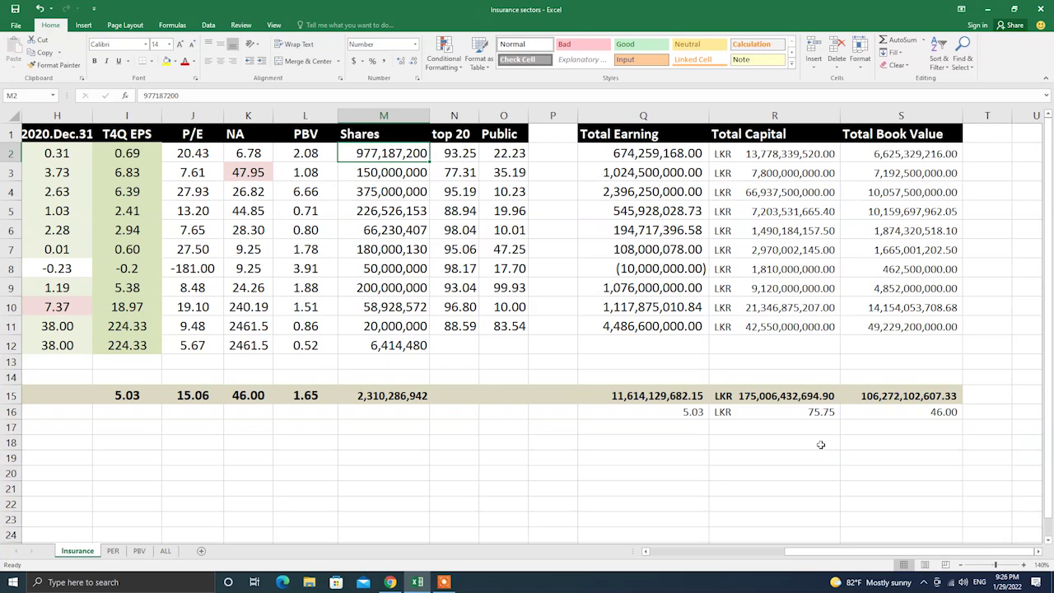
key("Left")
key("Left")
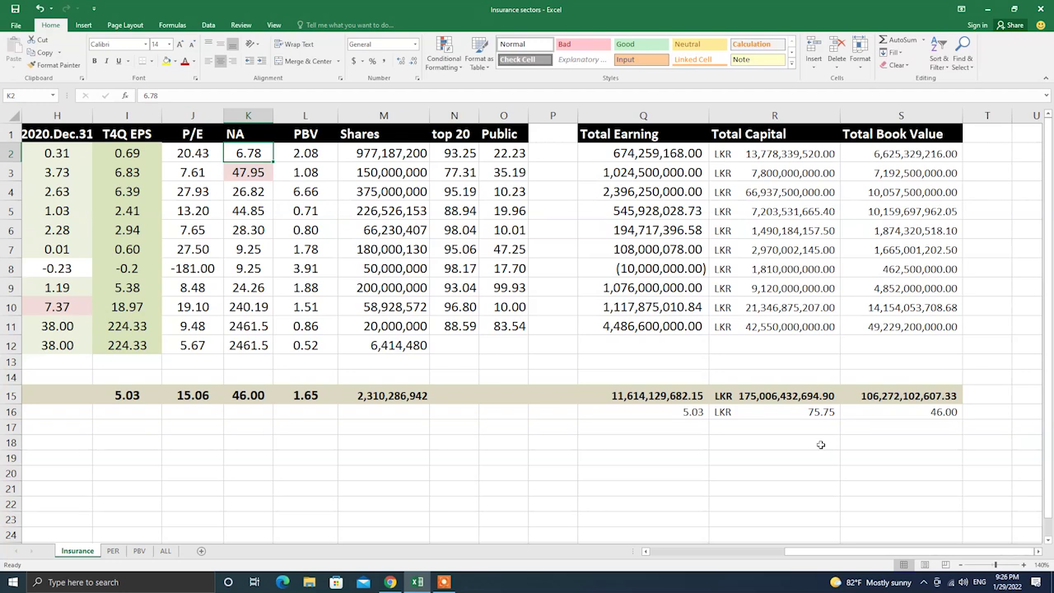
Follow Softlogic Insurance's row from NA back to its Total Book Value formula.
key("Right")
key("Right")
key("Right")
key("Right")
key("Right")
key("Right")
key("Right")
key("Right")
key("Right")
key("Left")
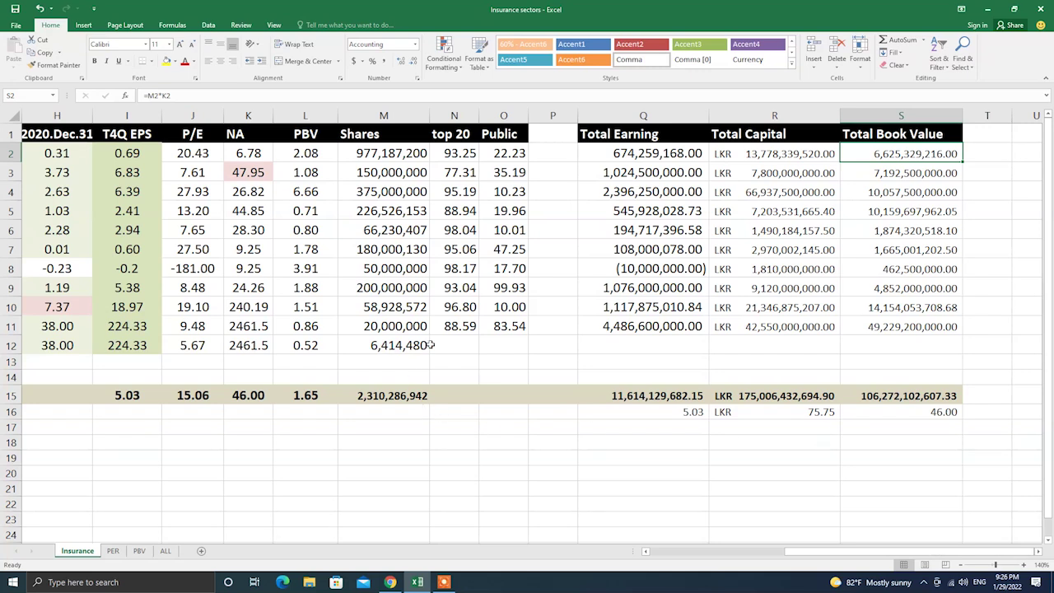
Check the Total Book Value column sum, the total shares, and the formula dividing total book value by total shares.
left_click_drag(933, 155, 940, 393)
left_click(941, 396)
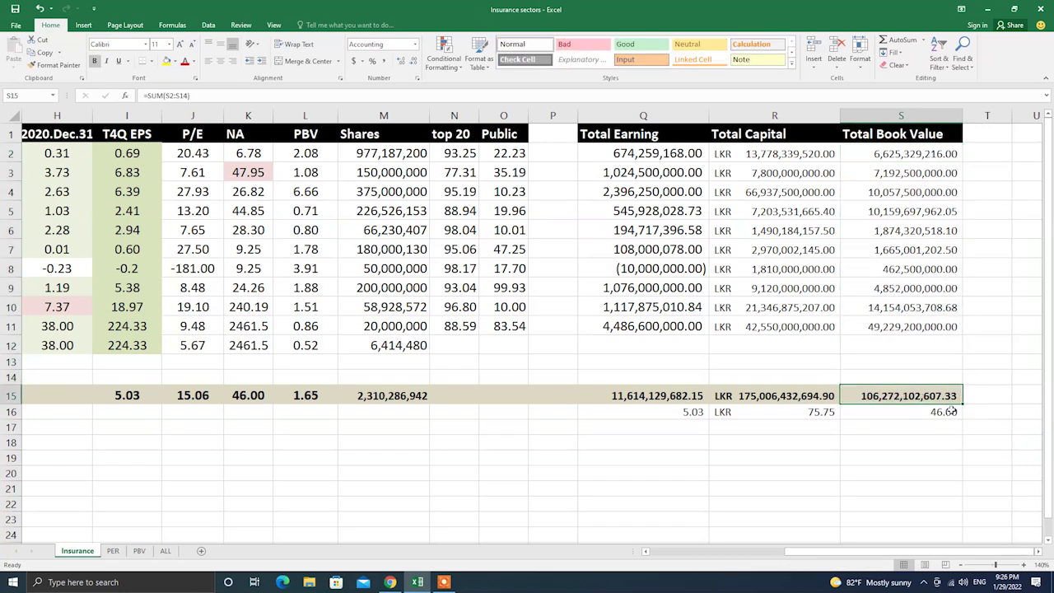
left_click(387, 399)
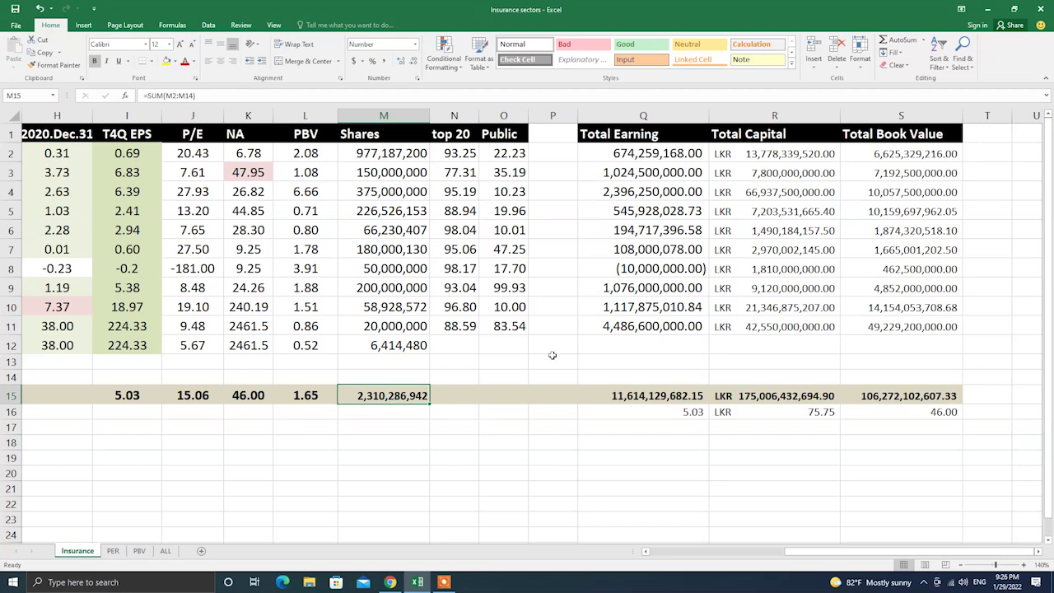
left_click(943, 413)
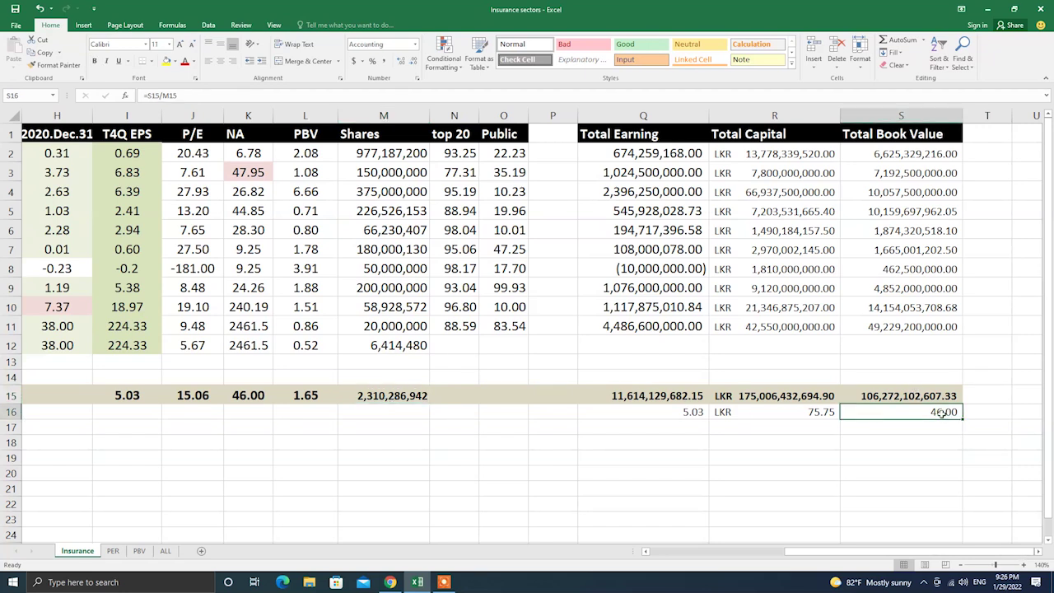
Trace the book-value-per-share result back to the INDUSTRY row's NA cell.
key("Up")
key("Left")
key("Left")
key("Left")
key("Left")
key("Left")
key("Left")
key("Left")
key("Left")
key("Left")
key("Left")
key("Left")
key("Left")
key("Left")
key("Left")
key("Left")
key("Left")
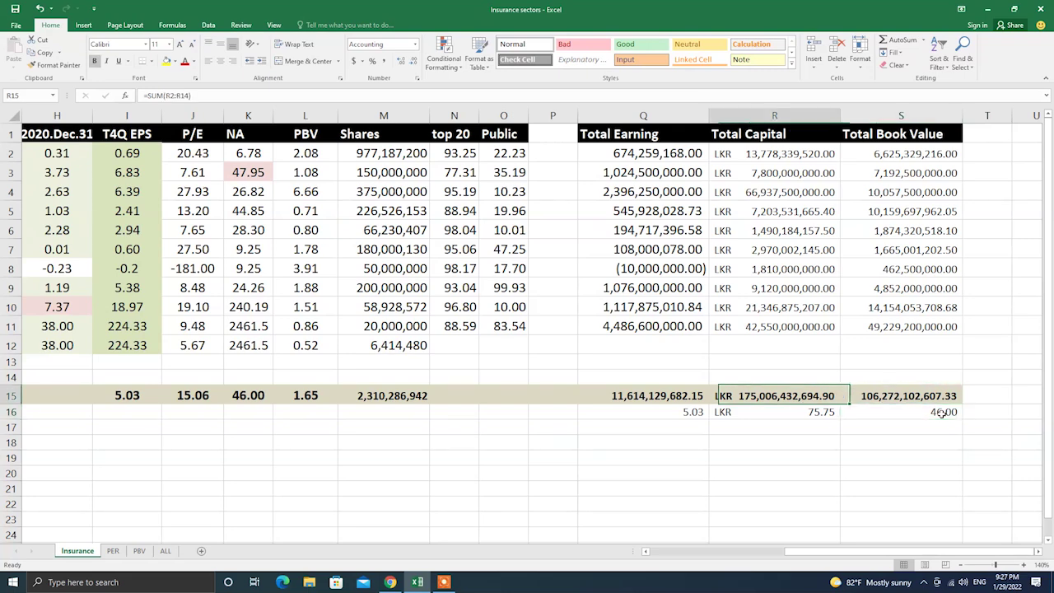
key("Left")
key("Right")
key("Right")
key("Right")
key("Right")
key("Right")
key("Right")
key("Right")
key("Right")
key("Right")
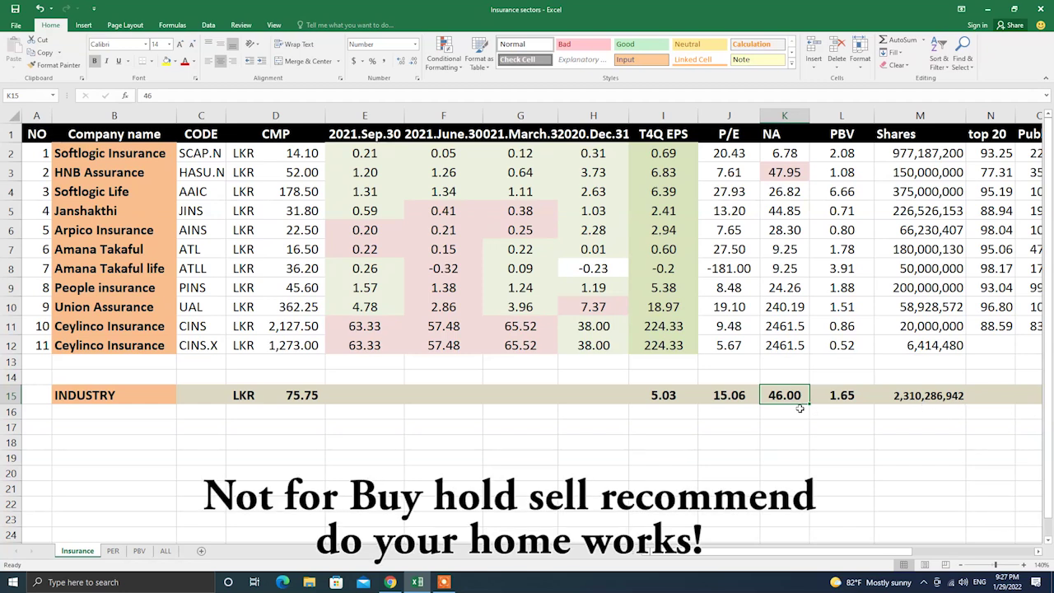
Review the INDUSTRY row's CMP, EPS and NA cells and the P/E and PBV formulas that use them.
left_click(260, 397)
left_click(659, 394)
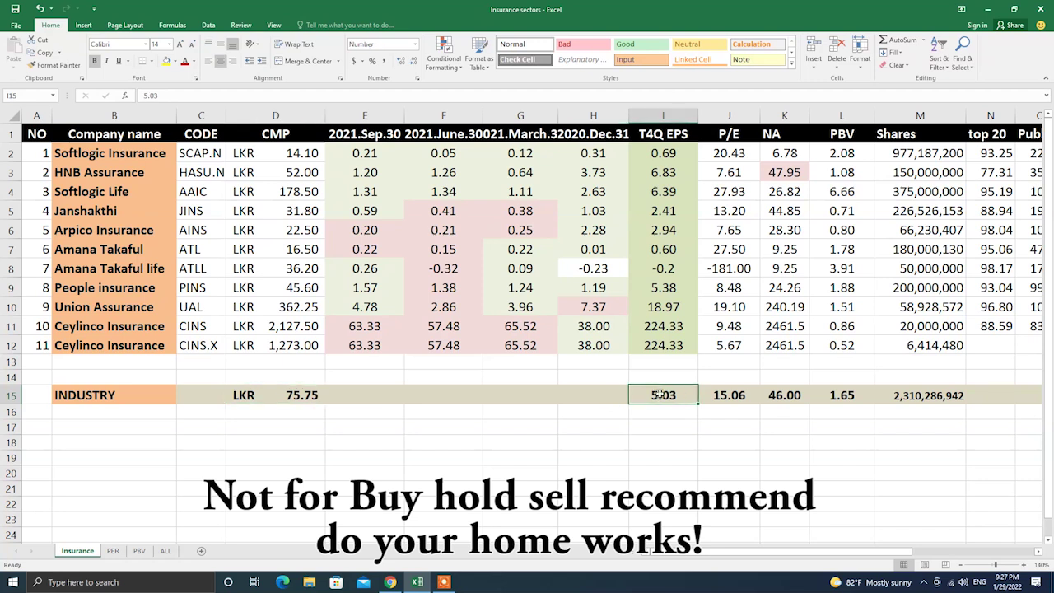
left_click(753, 396)
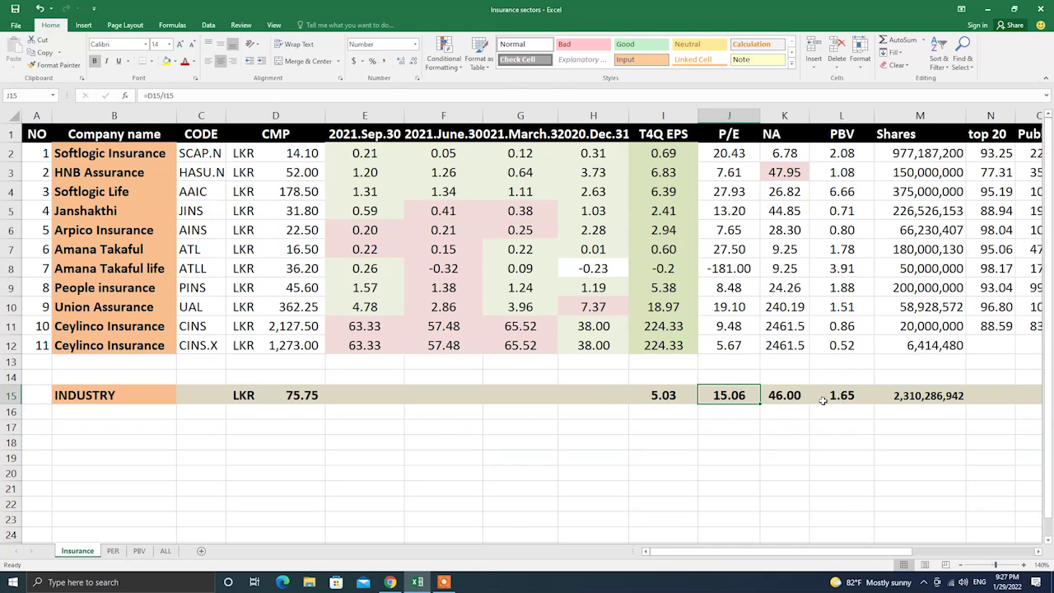
left_click(279, 398)
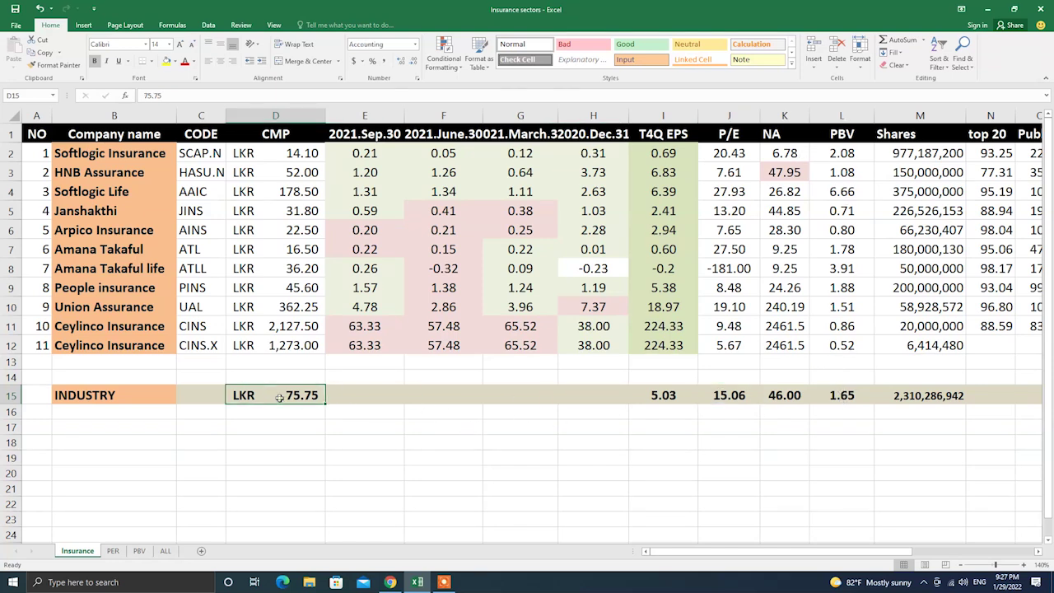
left_click(795, 395)
left_click(835, 396)
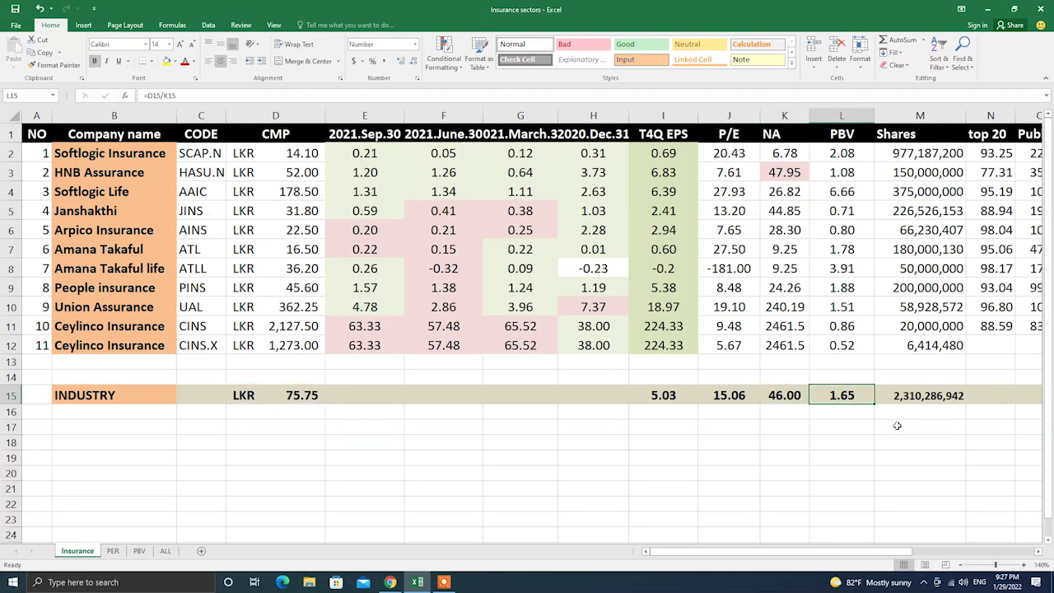
left_click_drag(130, 395, 923, 402)
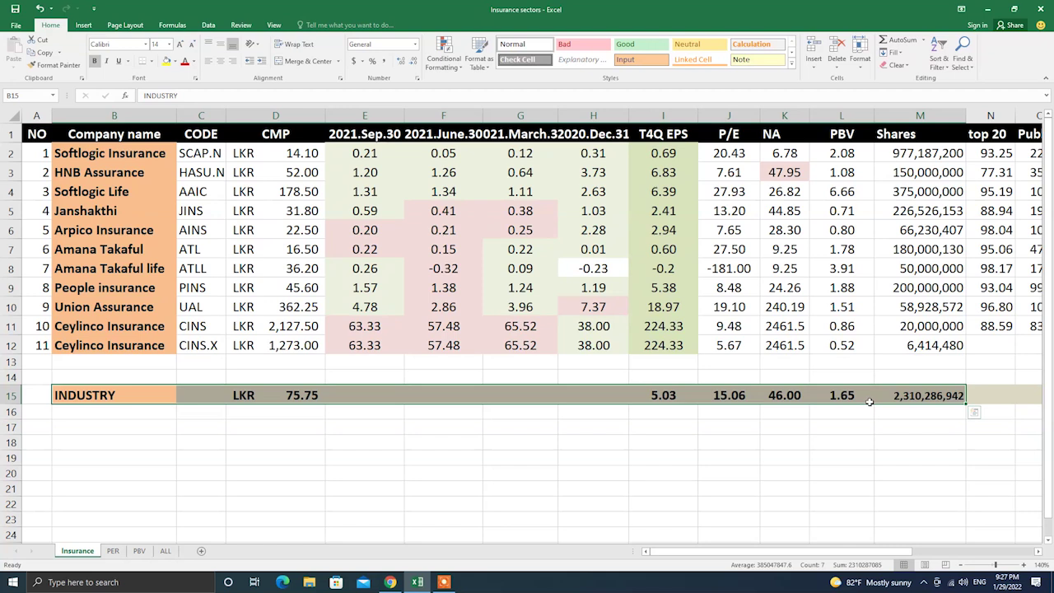
left_click(747, 456)
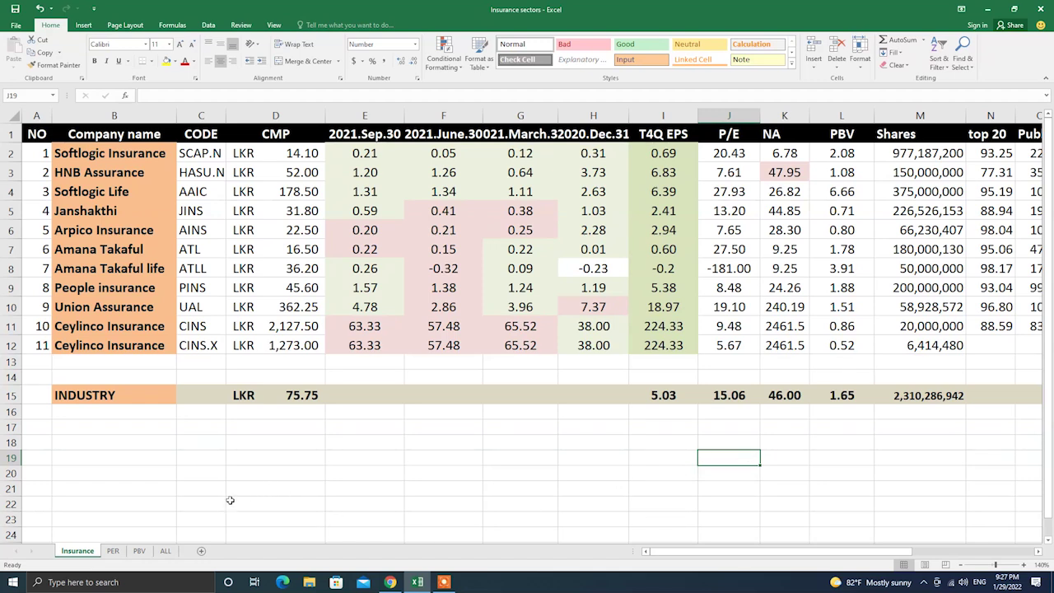
Open the PER sheet and enlarge the P/E bar chart so it extends to about column T, row 23.
left_click(114, 551)
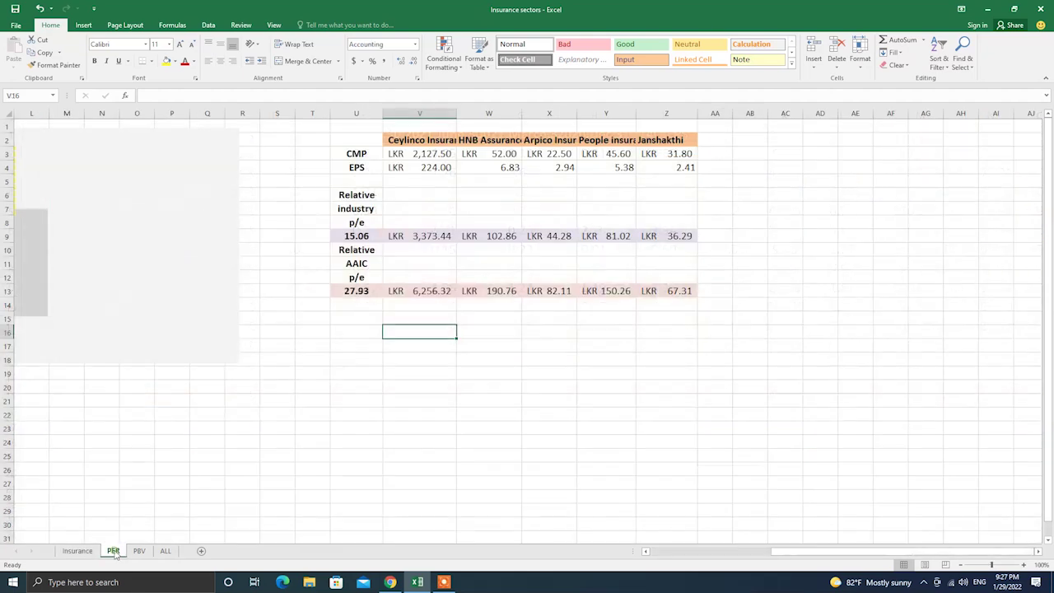
scroll(920, 553, "left", 4)
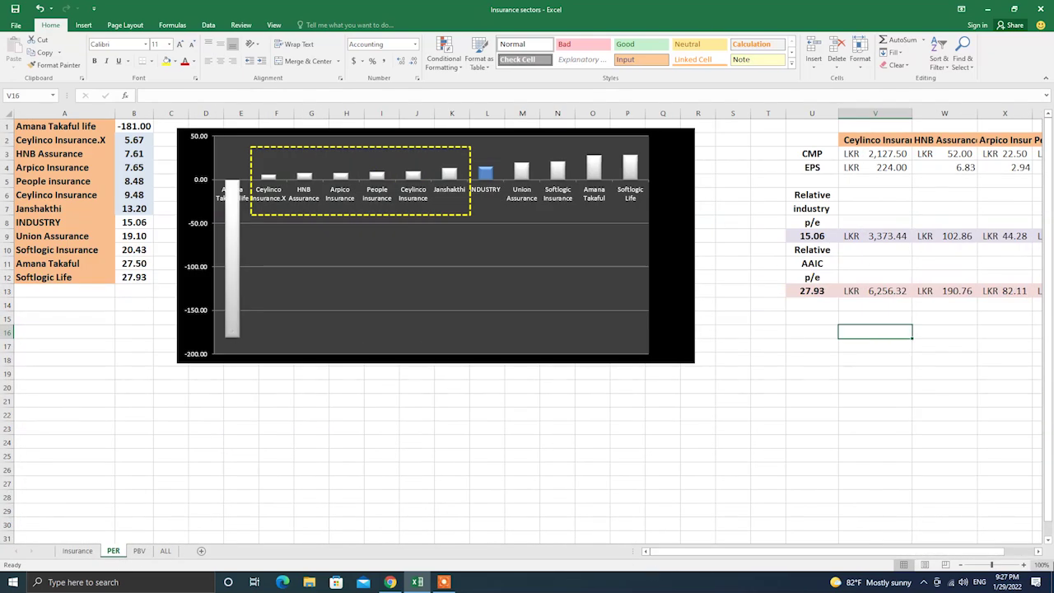
left_click(1024, 565)
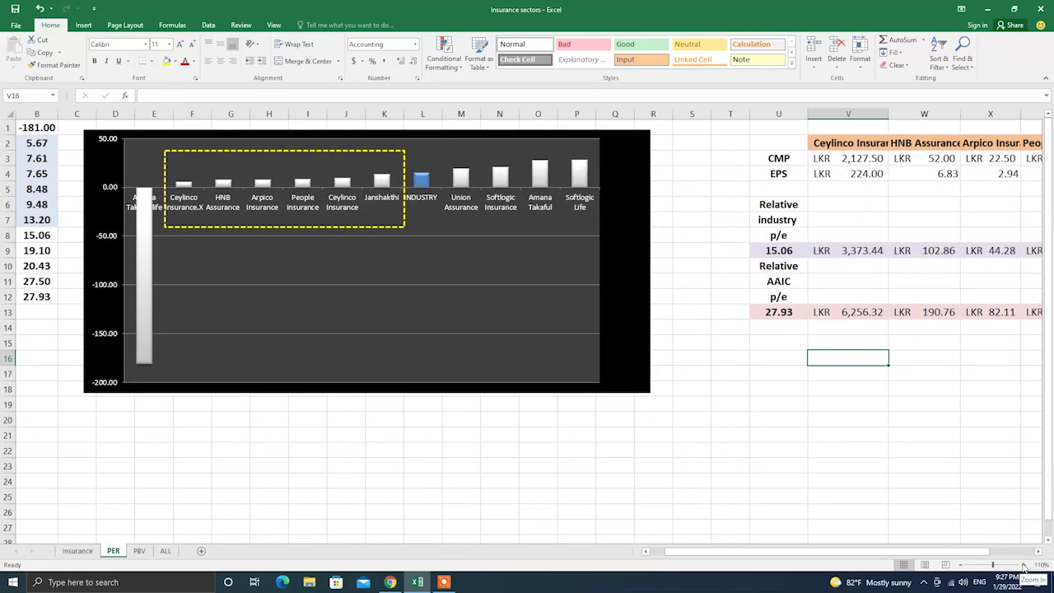
left_click(1024, 565)
left_click_drag(888, 554, 740, 559)
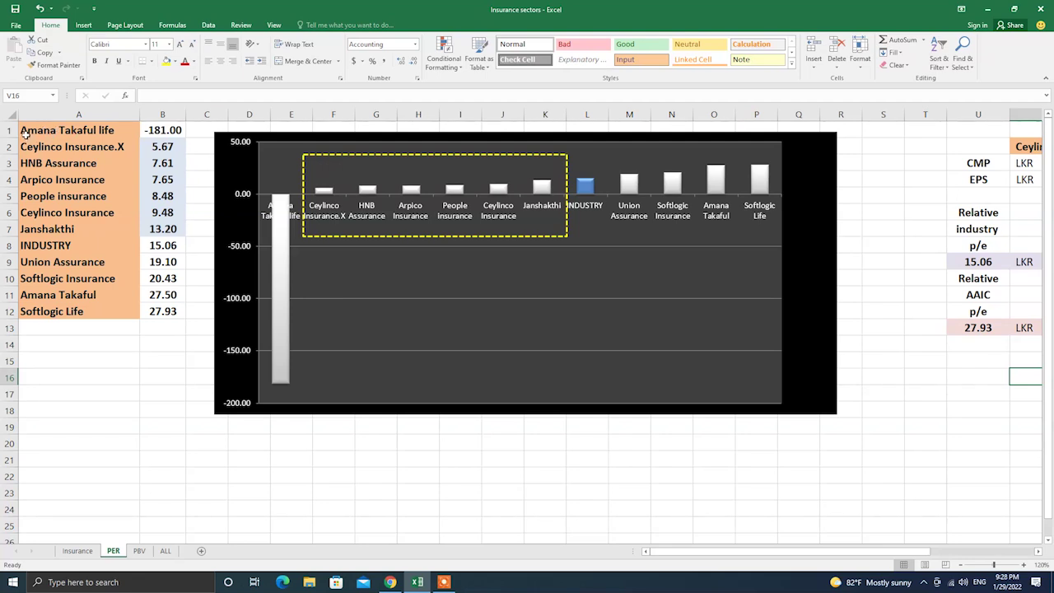
left_click_drag(25, 134, 157, 306)
left_click(796, 370)
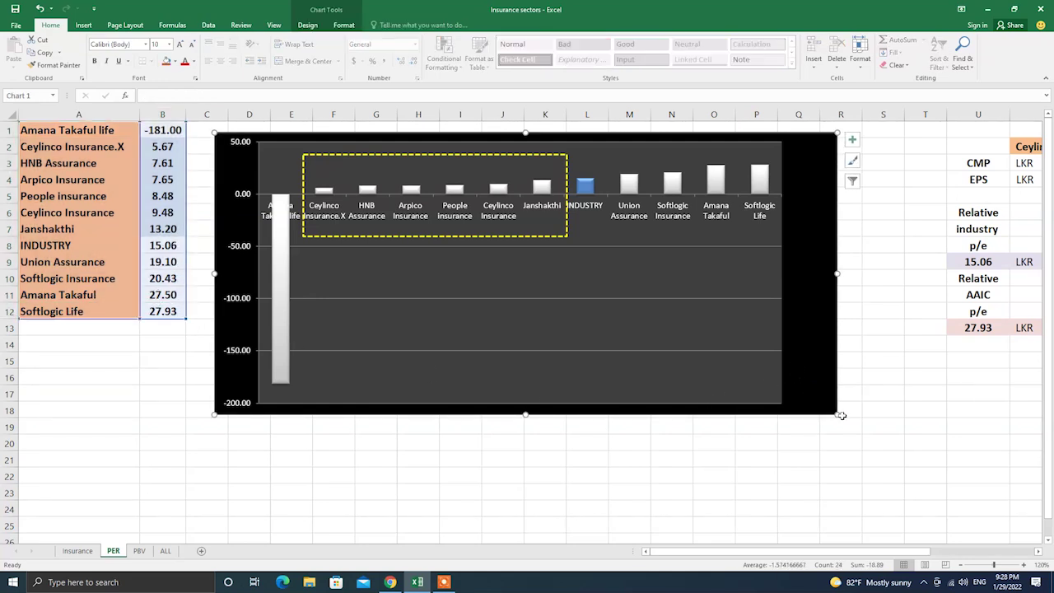
left_click_drag(835, 413, 923, 492)
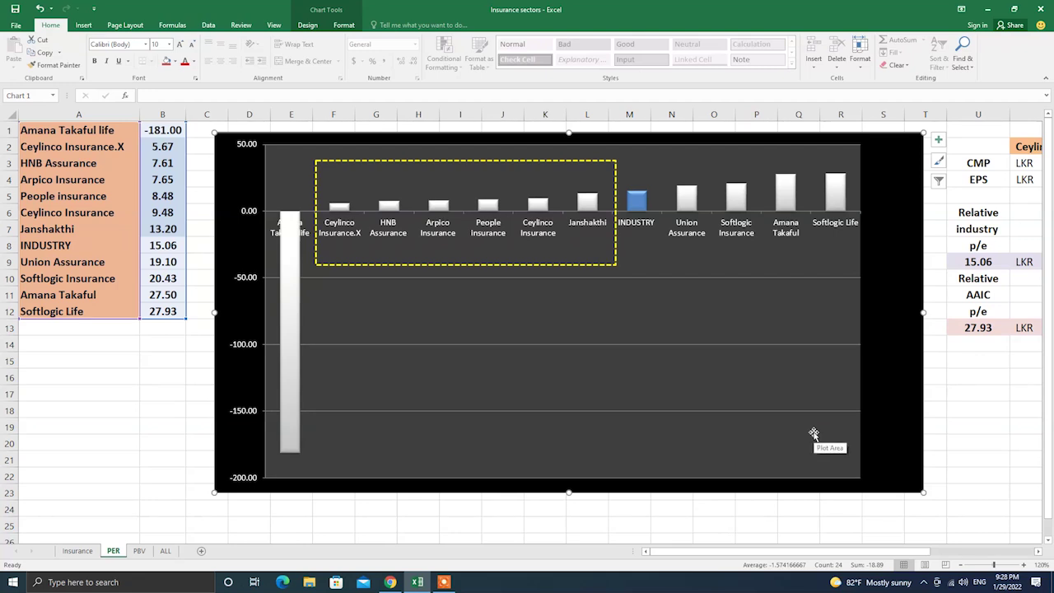
Locate the INDUSTRY bar in the P/E chart and inspect the data series behind it.
left_click(598, 280)
left_click(637, 201)
left_click(652, 288)
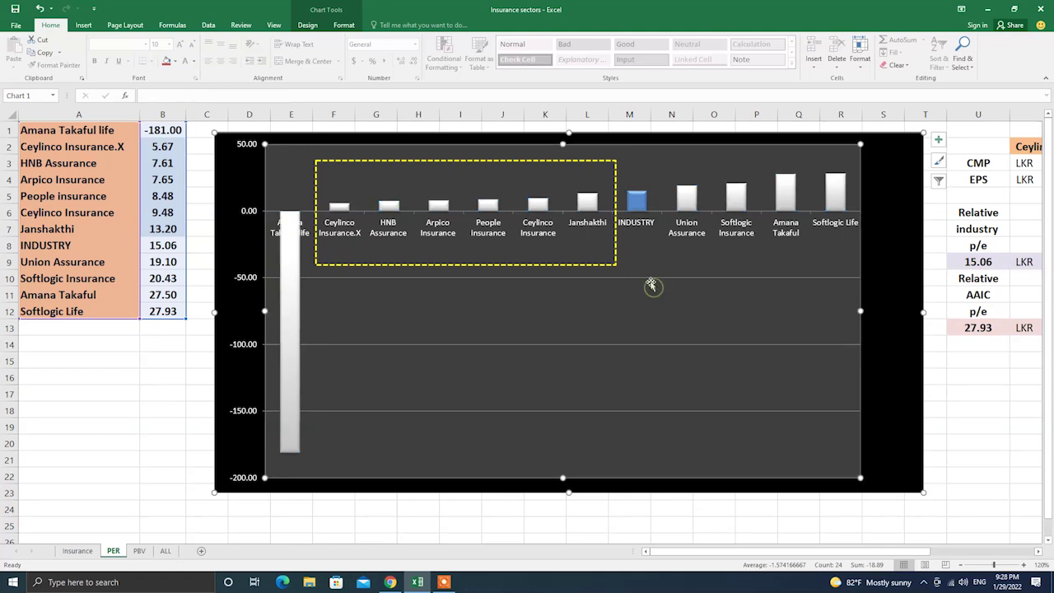
left_click(641, 200)
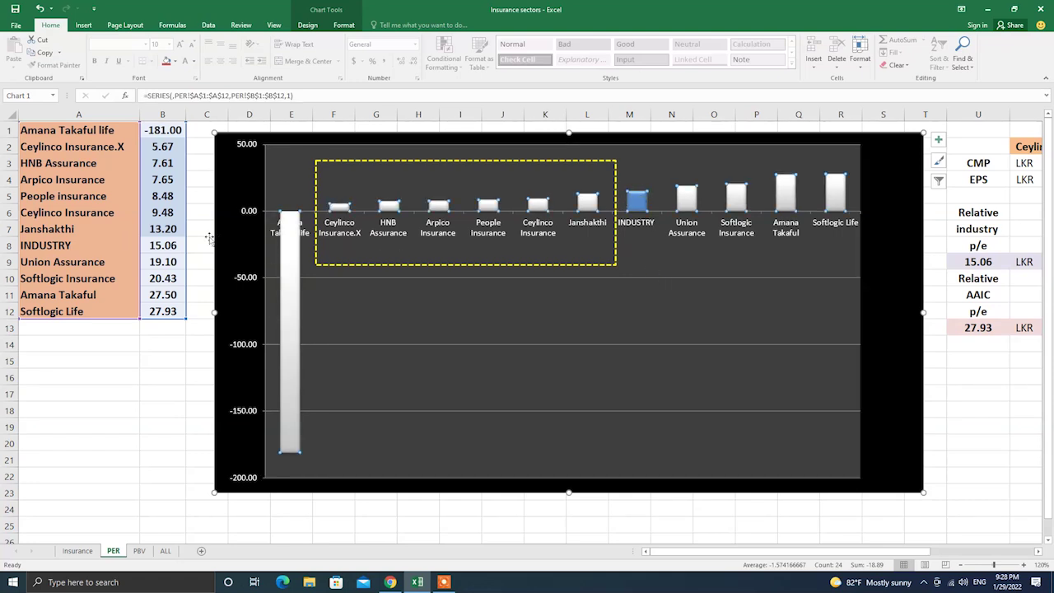
Fill the INDUSTRY name and P/E cells in the ranked list with yellow.
left_click(170, 244)
left_click_drag(171, 245, 90, 245)
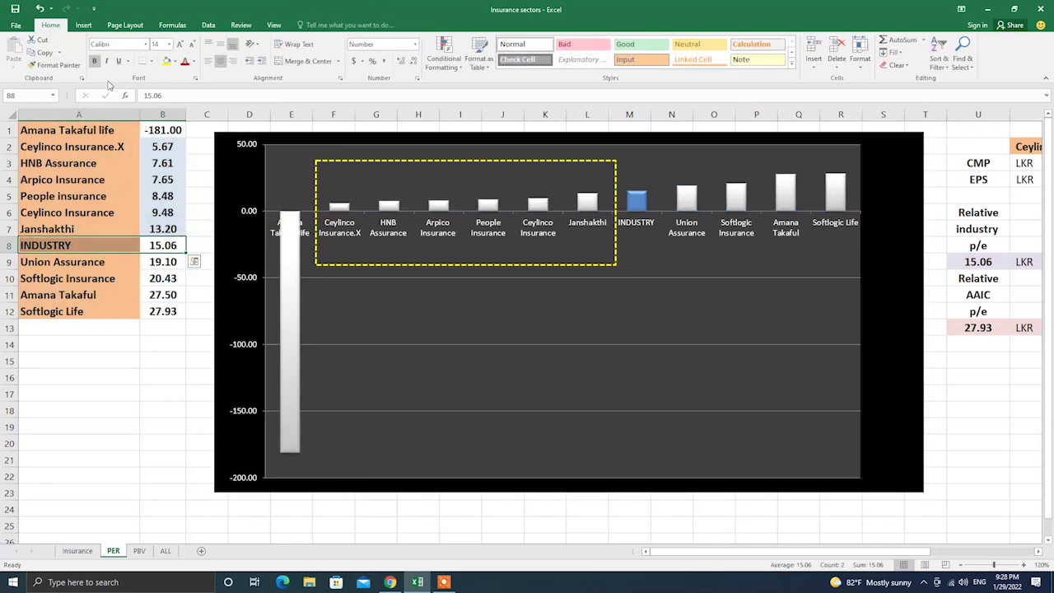
left_click(168, 63)
left_click(201, 310)
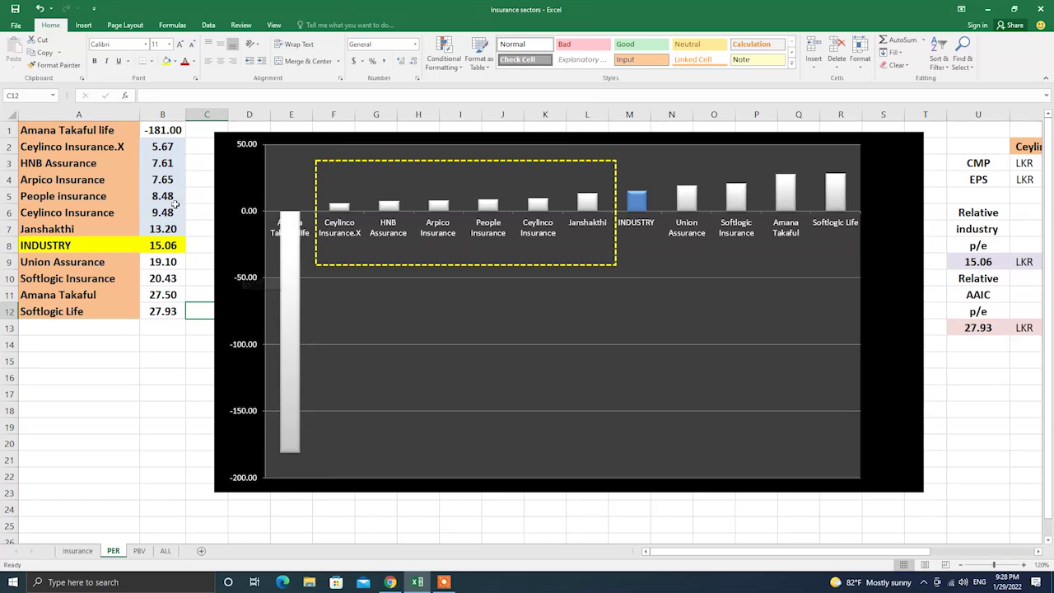
Compare the P/E of Amana Takaful life, the companies from Ceylinco Insurance.X to Janshakthi, and Softlogic Life against the industry.
left_click_drag(171, 130, 132, 130)
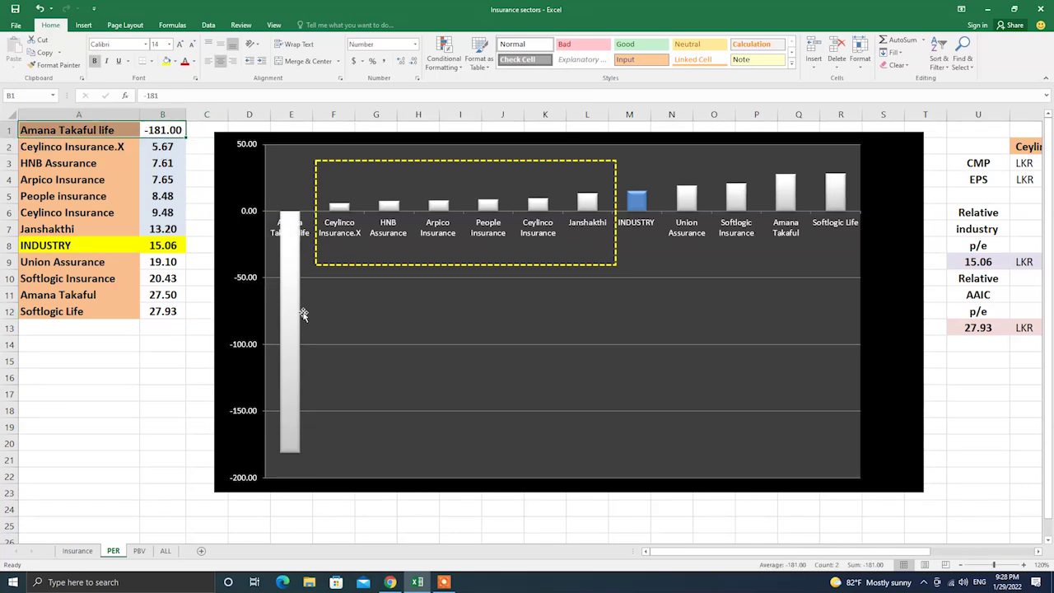
mouse_move(295, 390)
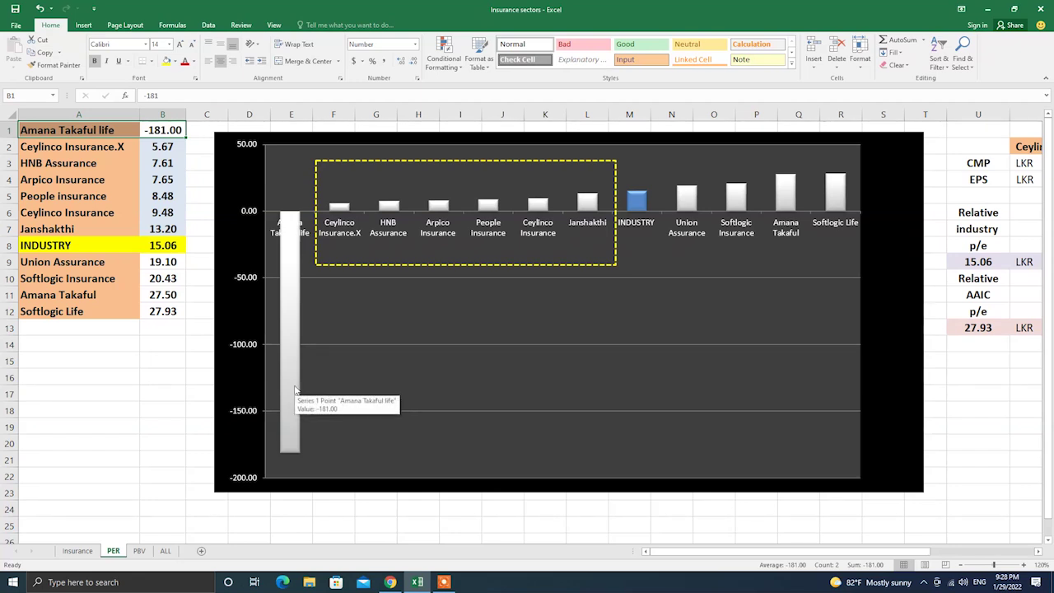
left_click(154, 150)
left_click_drag(155, 150, 132, 231)
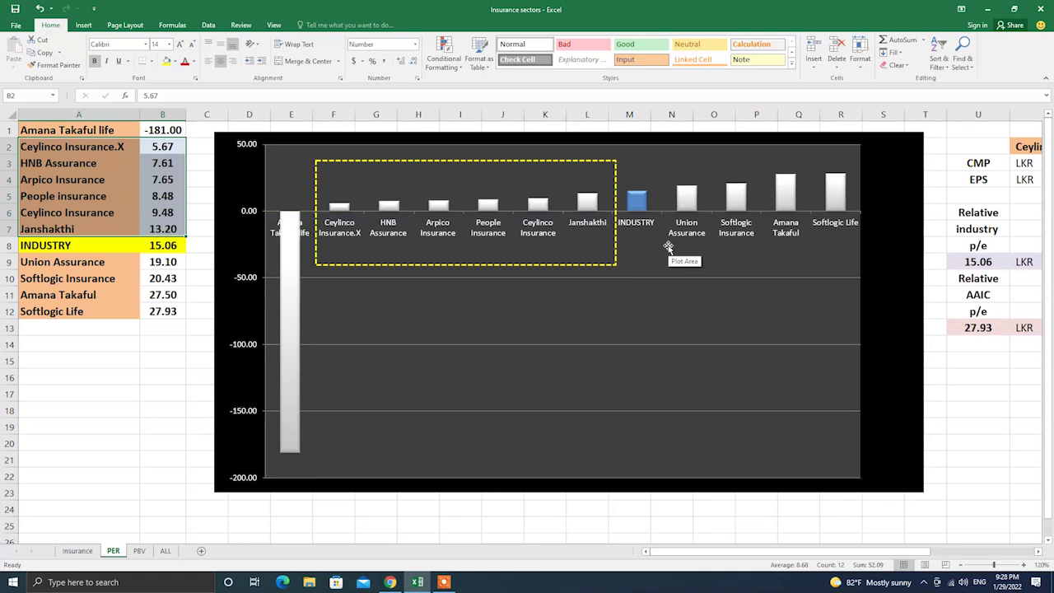
left_click(586, 200)
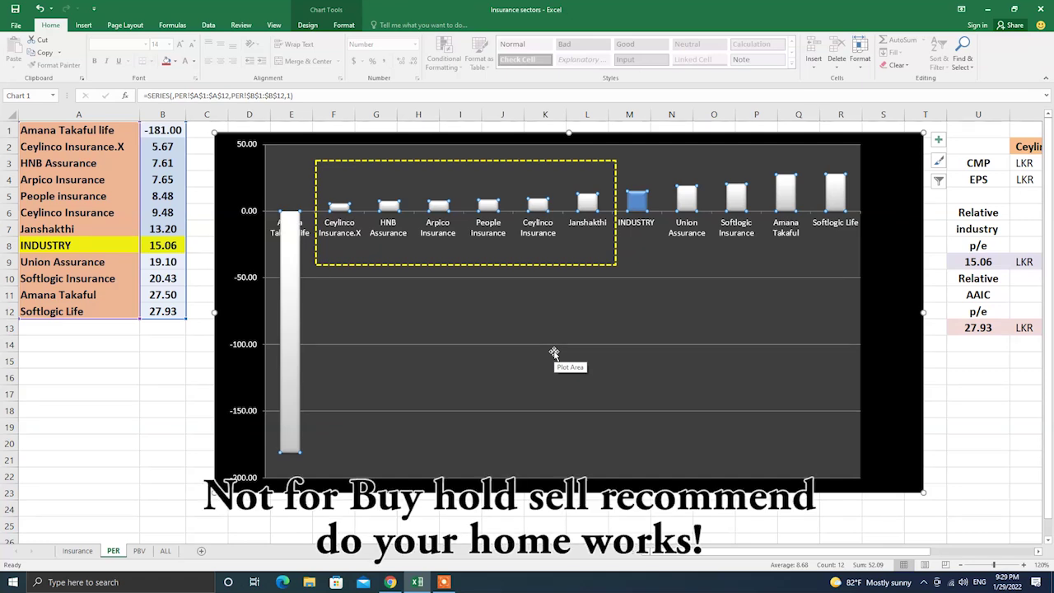
left_click(837, 202)
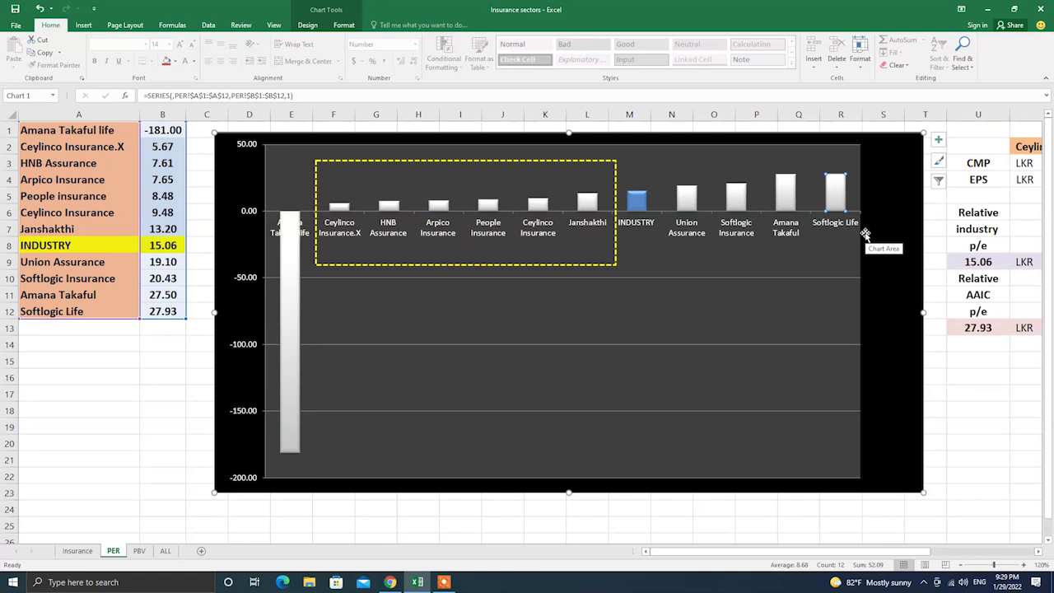
Review the T4Q EPS and 2020.Dec.31 columns for all companies on the Insurance sheet.
left_click(77, 550)
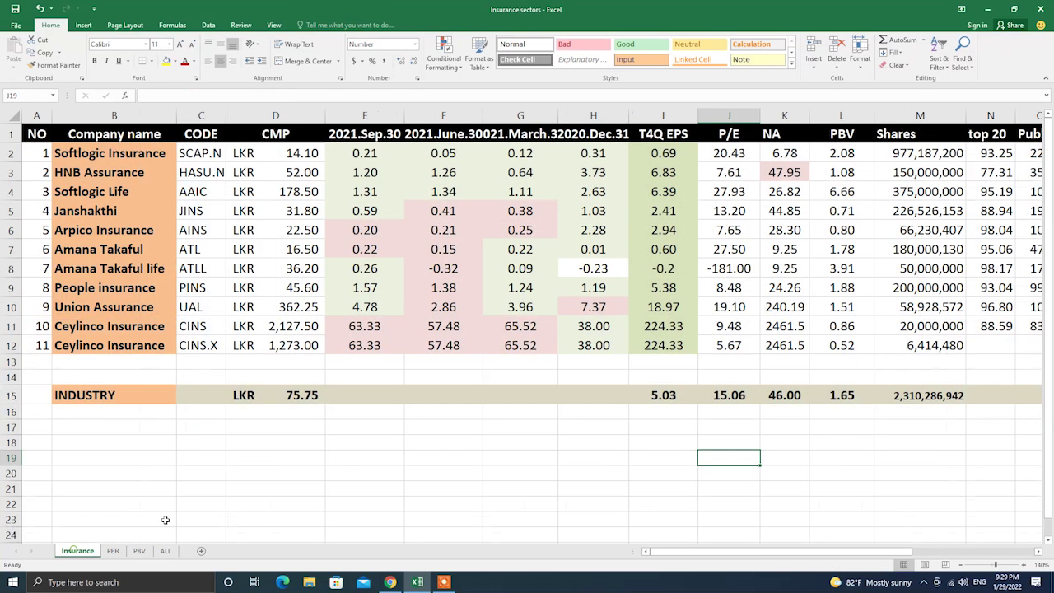
left_click_drag(682, 147, 678, 319)
left_click_drag(603, 153, 608, 344)
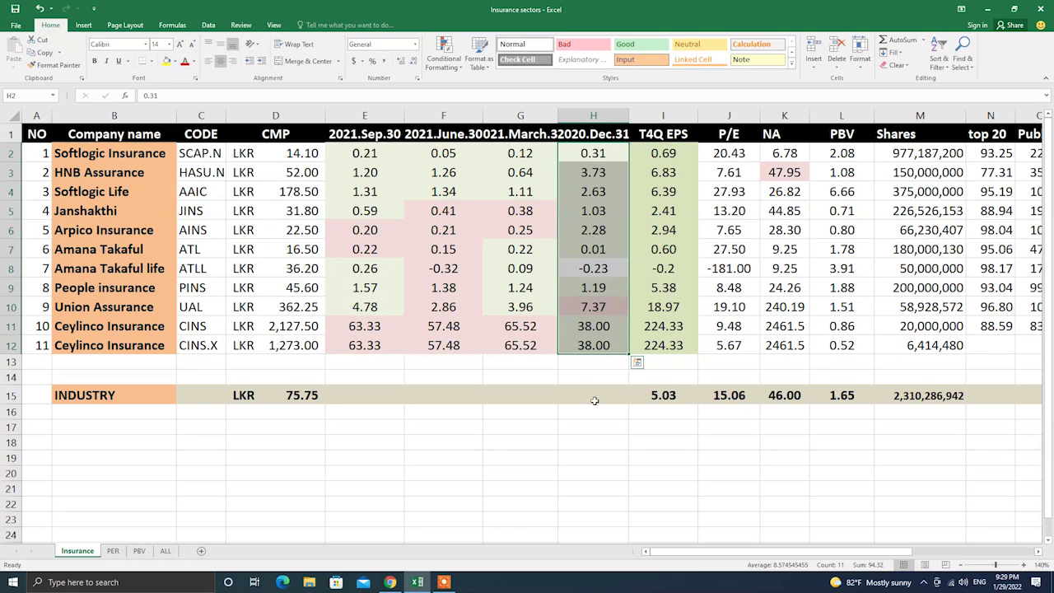
Return to the PER sheet and identify the companies compared in the relative industry and AAIC P/E table.
left_click(113, 552)
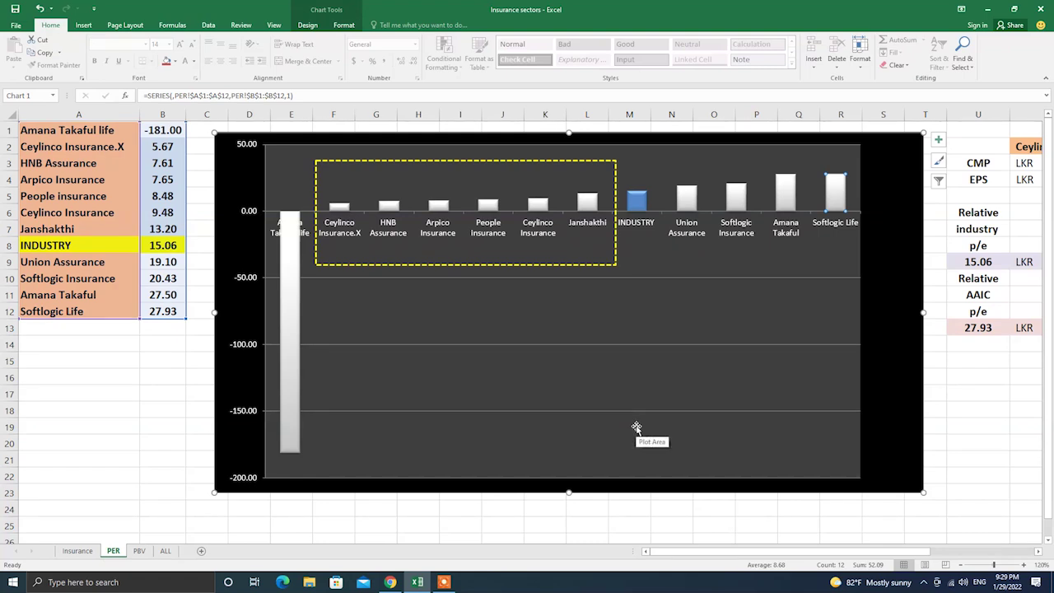
left_click(989, 354)
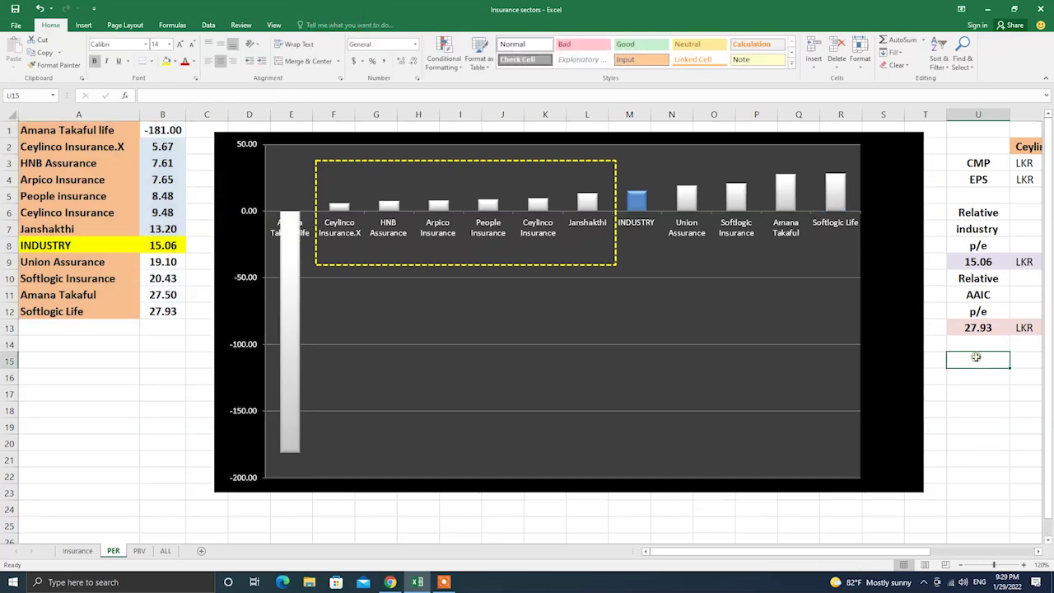
key("Right")
key("Right")
key("Right")
key("Right")
key("Right")
key("Right")
key("Right")
key("Right")
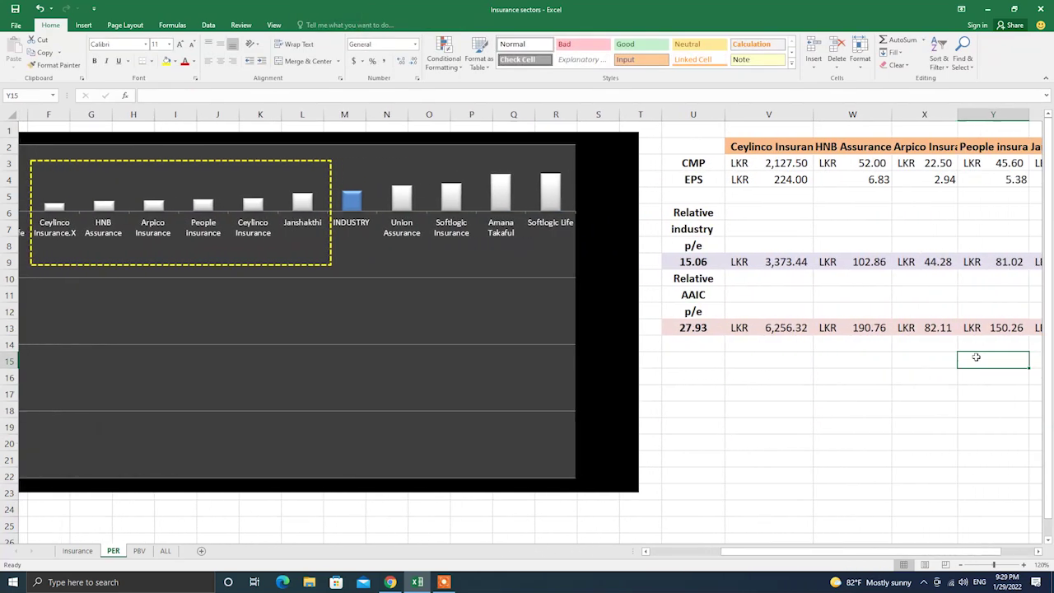
key("Right")
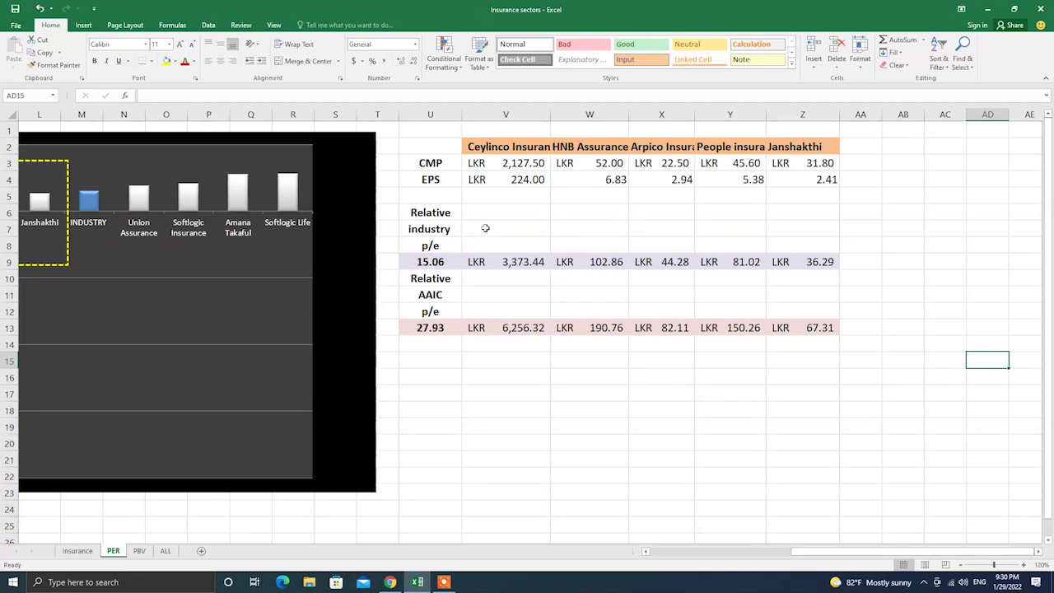
left_click(530, 148)
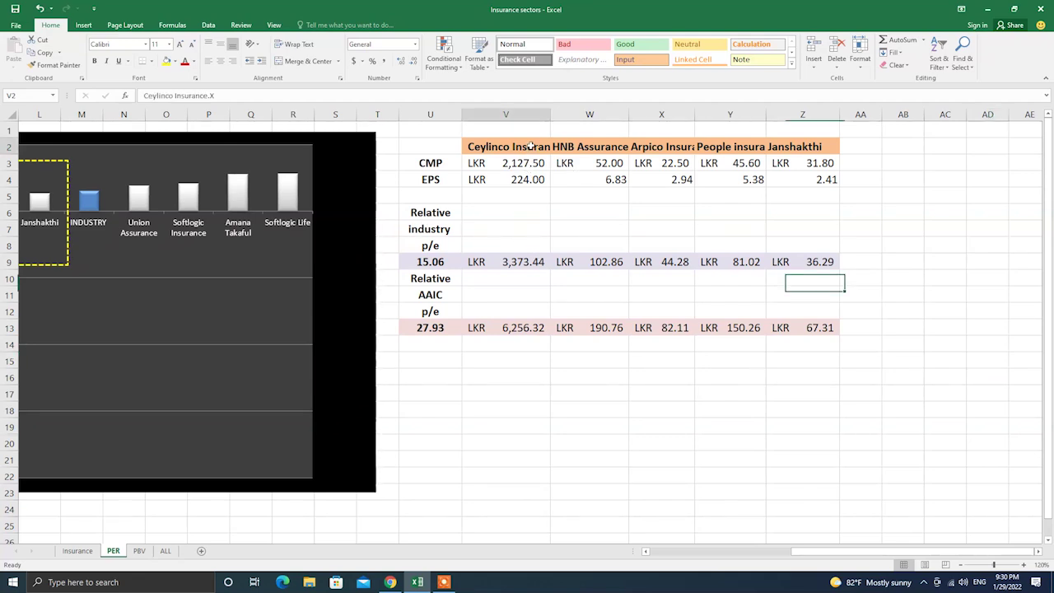
left_click(636, 150)
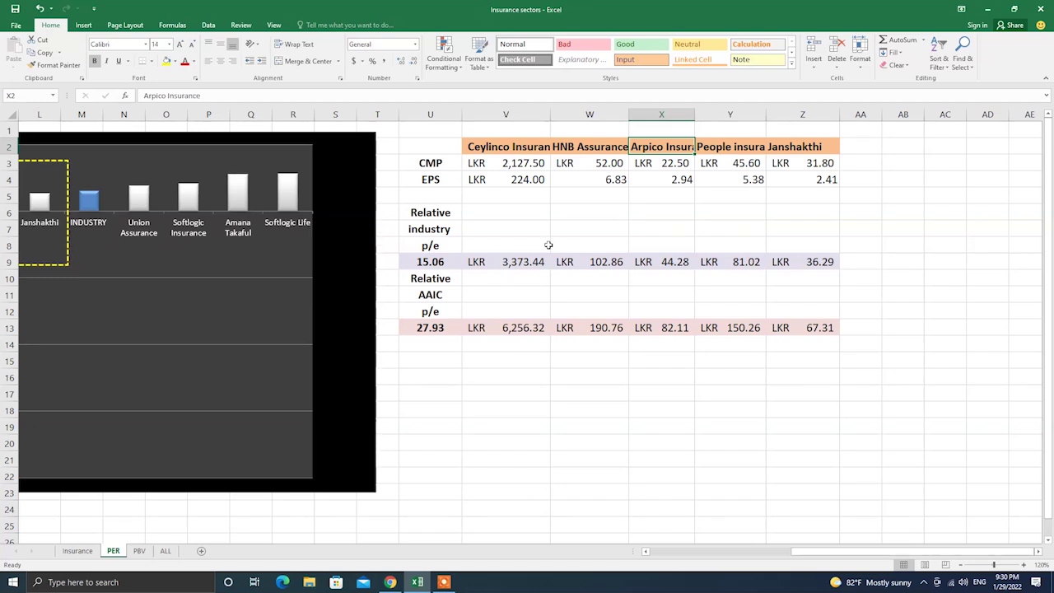
Examine Ceylinco Insurance's CMP and EPS, the relative industry P/E, and the share value calculated from them.
left_click(521, 149)
left_click(525, 162)
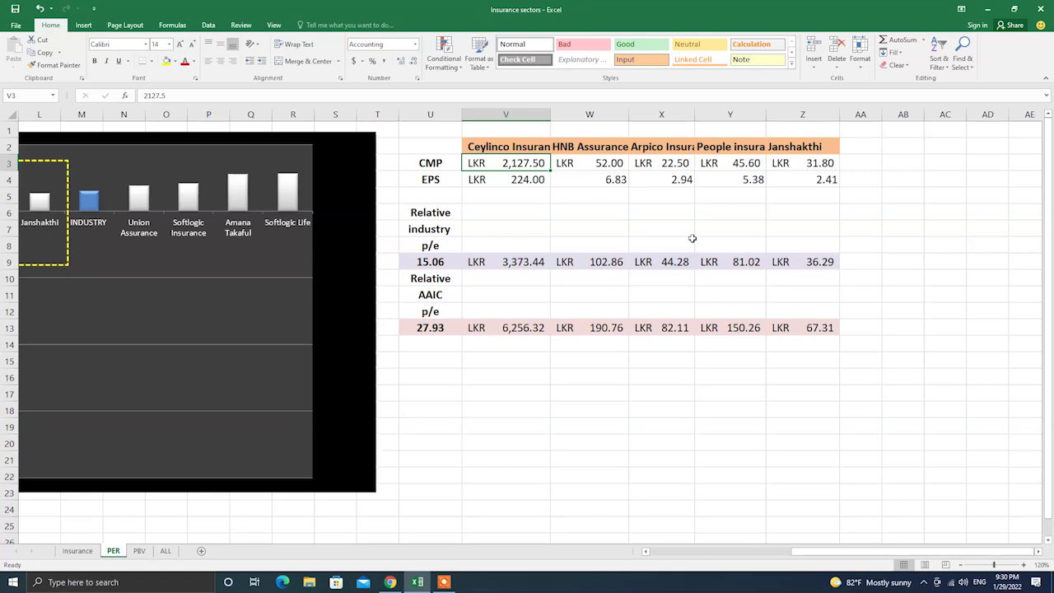
left_click(501, 181)
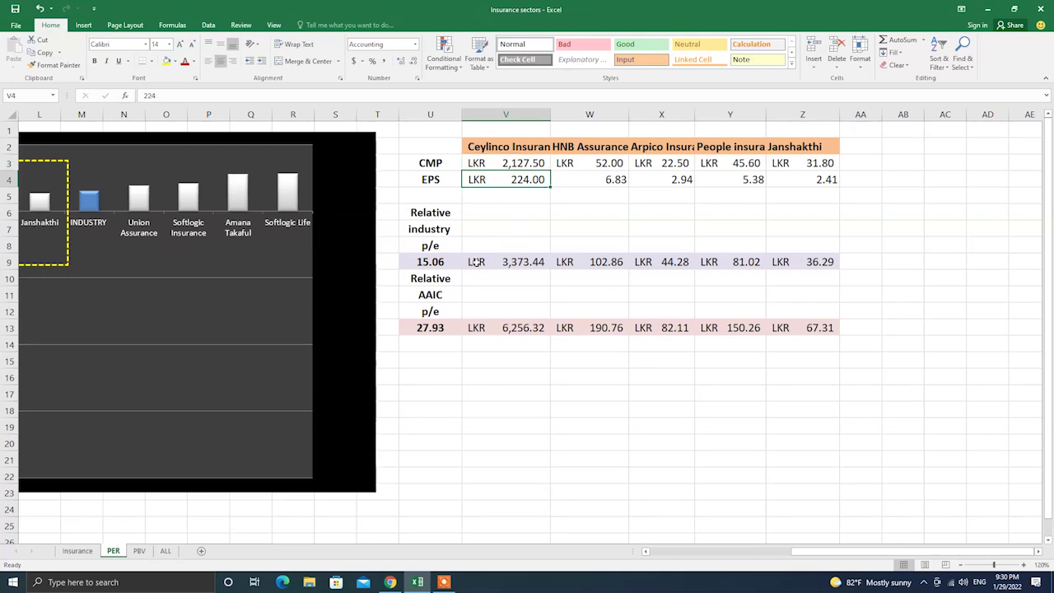
left_click(432, 261)
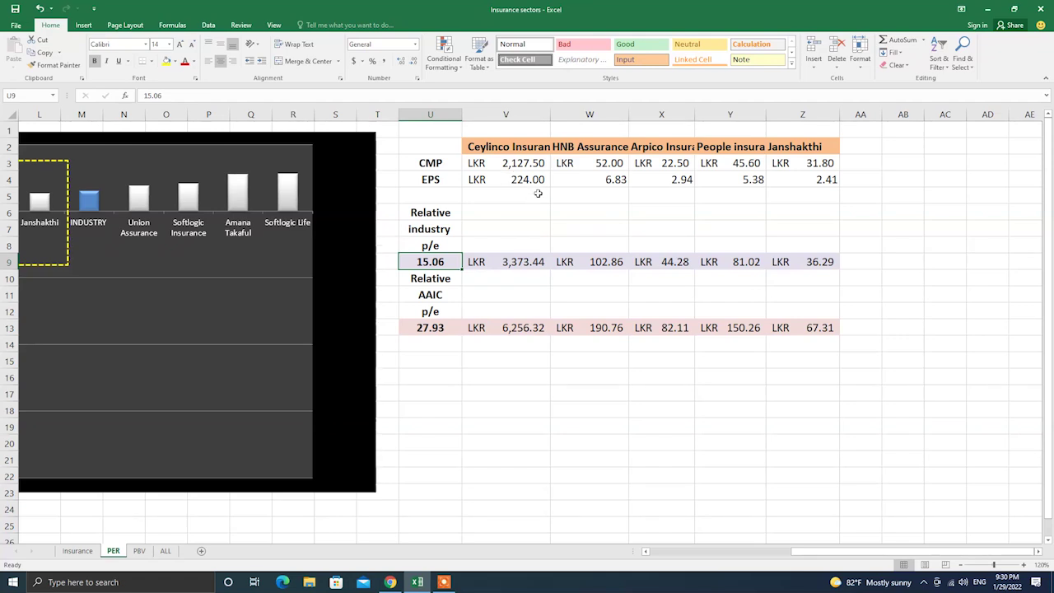
left_click(544, 262)
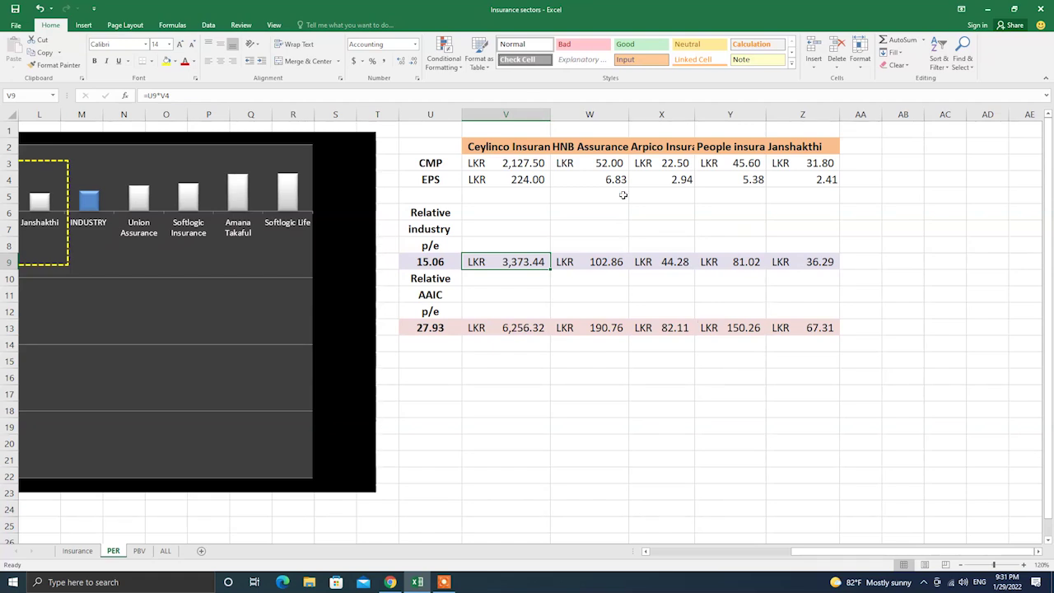
Compare the CMP of HNB Assurance, Arpico Insurance, People insurance and Janshakthi with their values at the relative industry P/E.
left_click(599, 146)
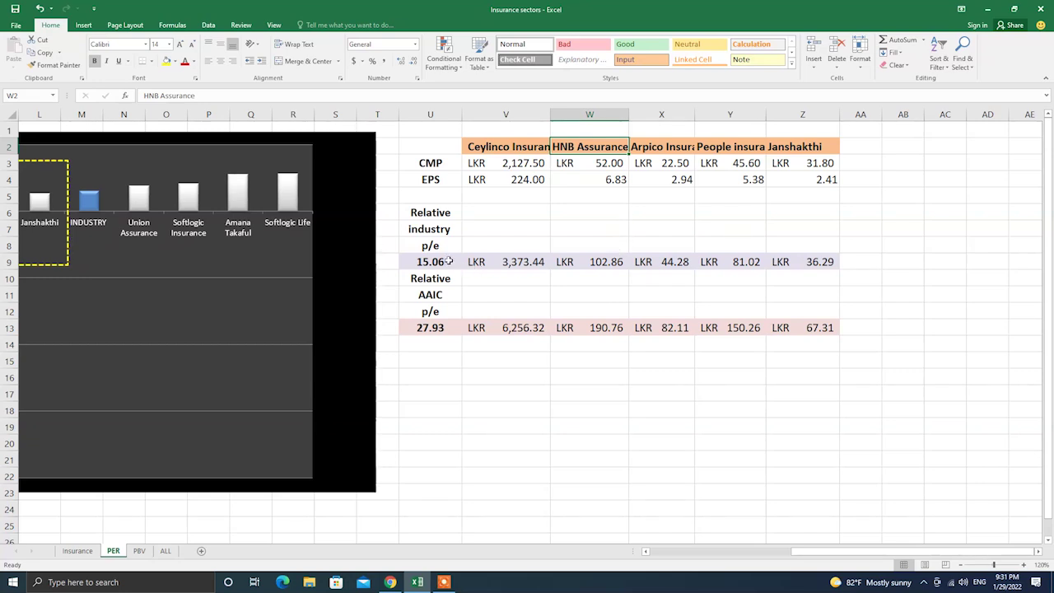
left_click(596, 260)
left_click(669, 161)
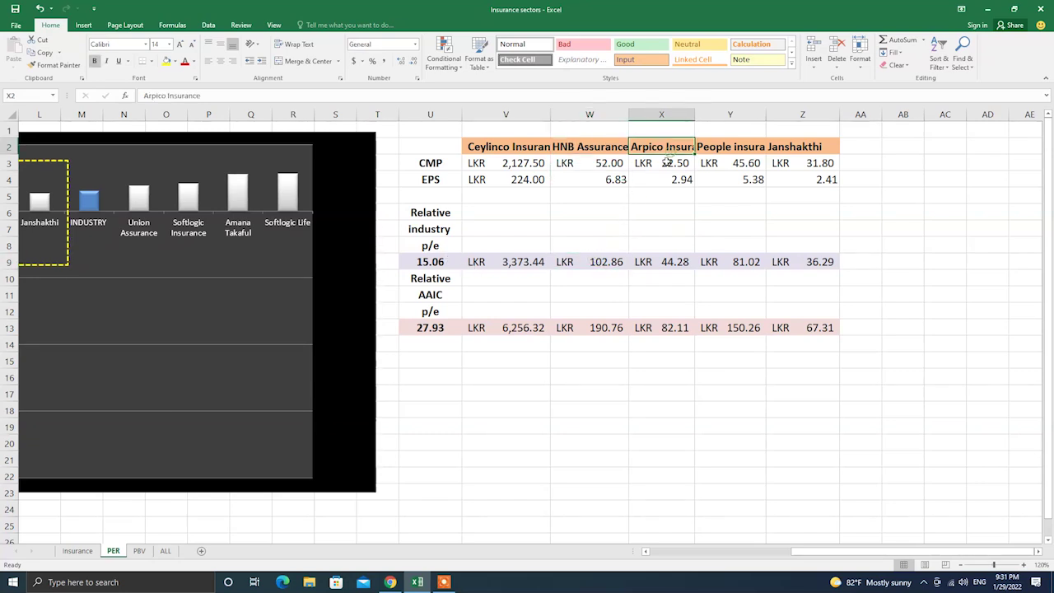
left_click(668, 263)
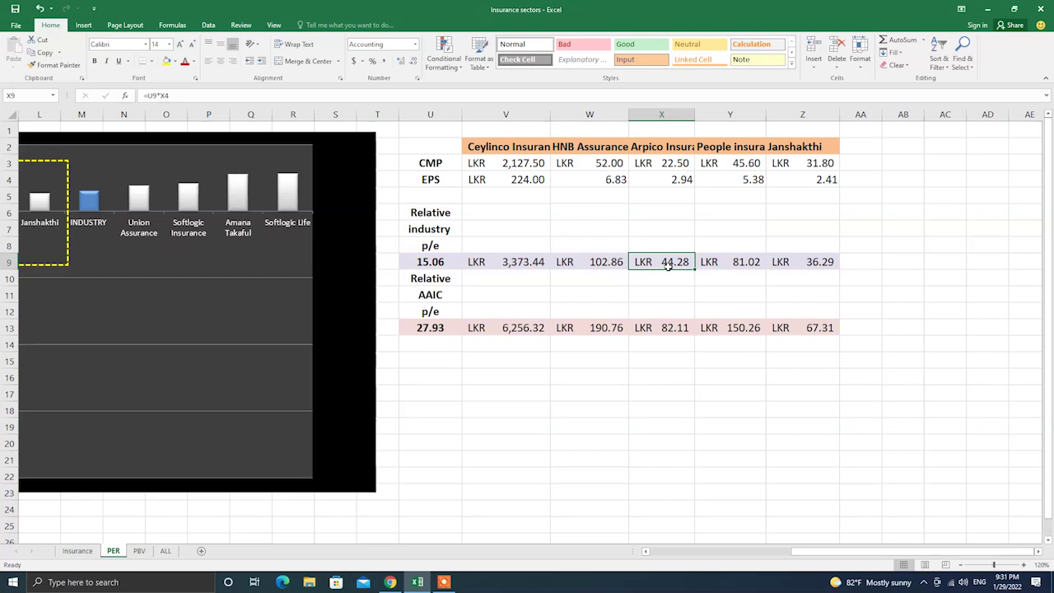
left_click(747, 165)
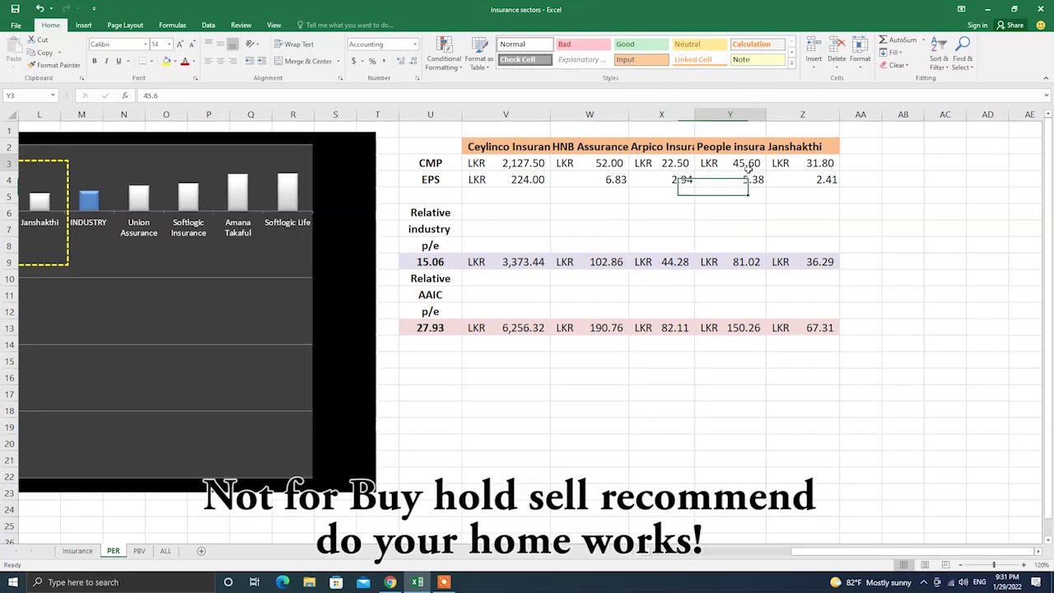
left_click(732, 263)
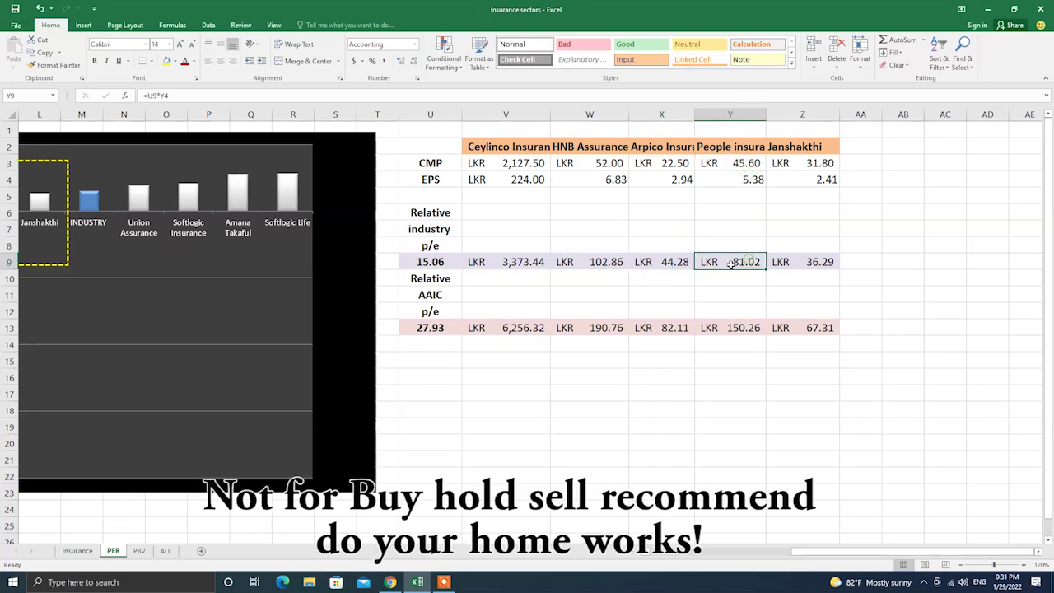
left_click(422, 262)
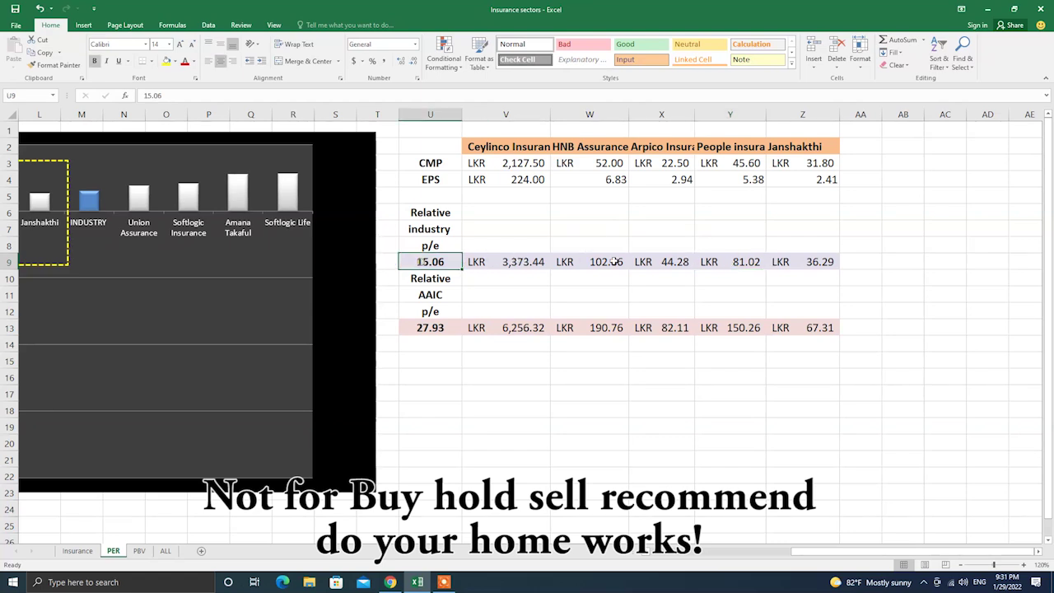
left_click(821, 163)
left_click(818, 261)
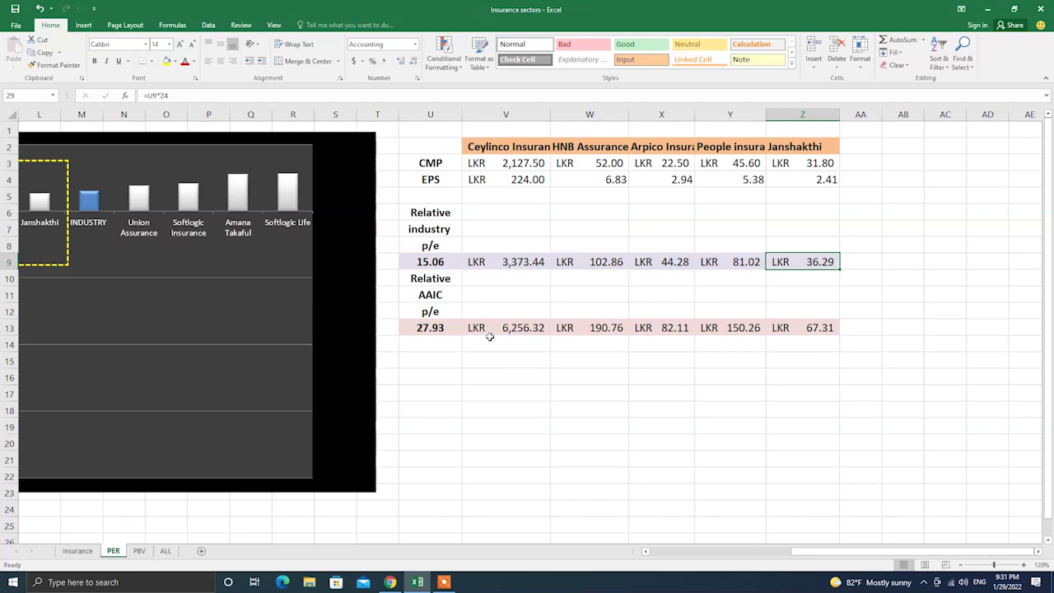
Review the relative AAIC P/E and the values it gives for all five companies, from Ceylinco Insurance to Janshakthi.
left_click(514, 327)
left_click(607, 327)
left_click(688, 330)
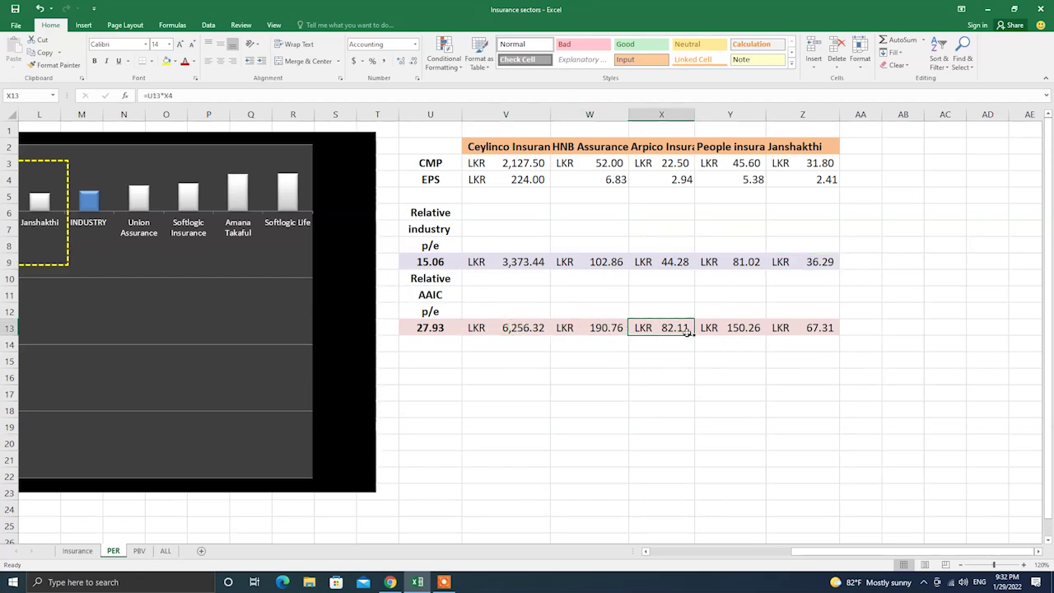
left_click(728, 328)
left_click(799, 328)
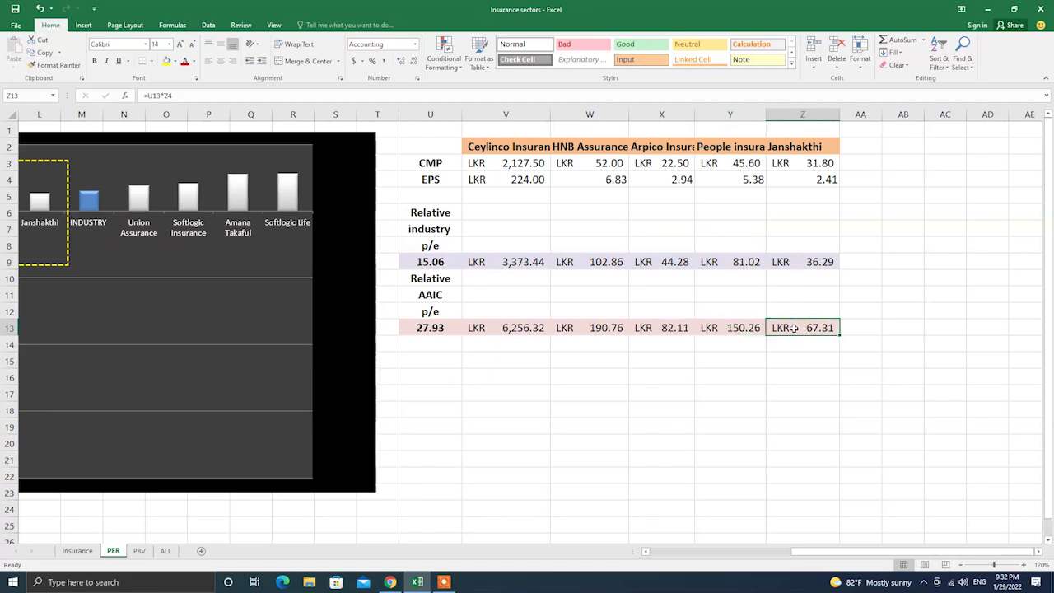
left_click(418, 327)
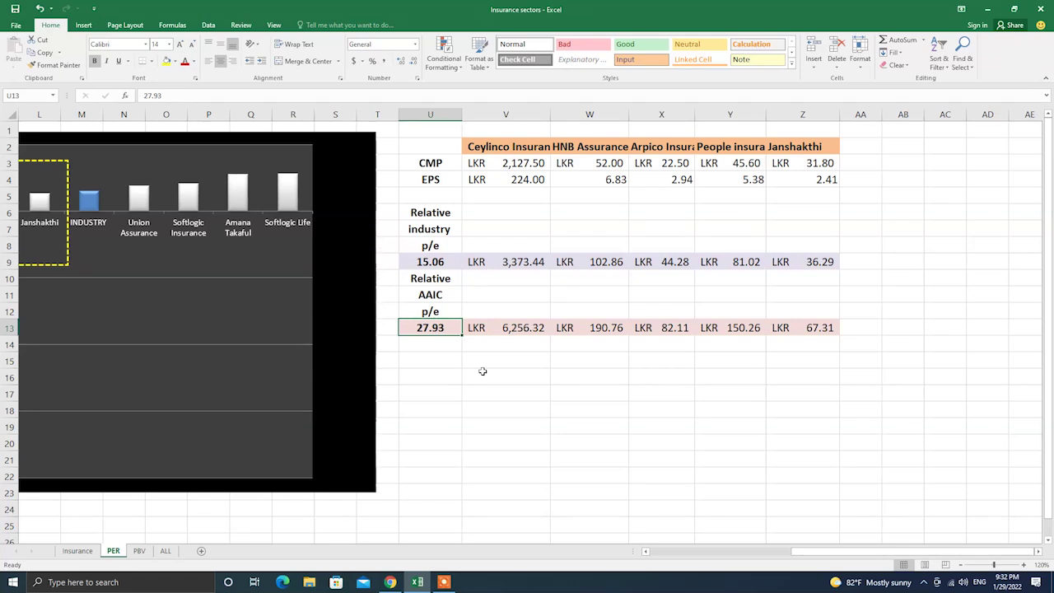
Compare the whole CMP row with the row of relative AAIC P/E values in the valuation table.
left_click_drag(540, 159, 820, 164)
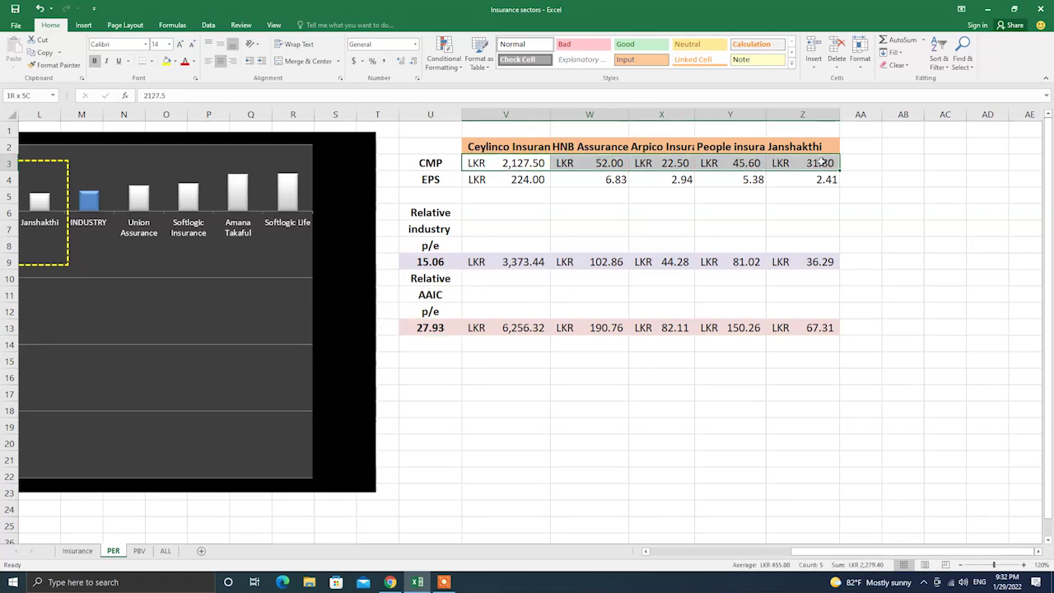
left_click_drag(520, 328, 801, 308)
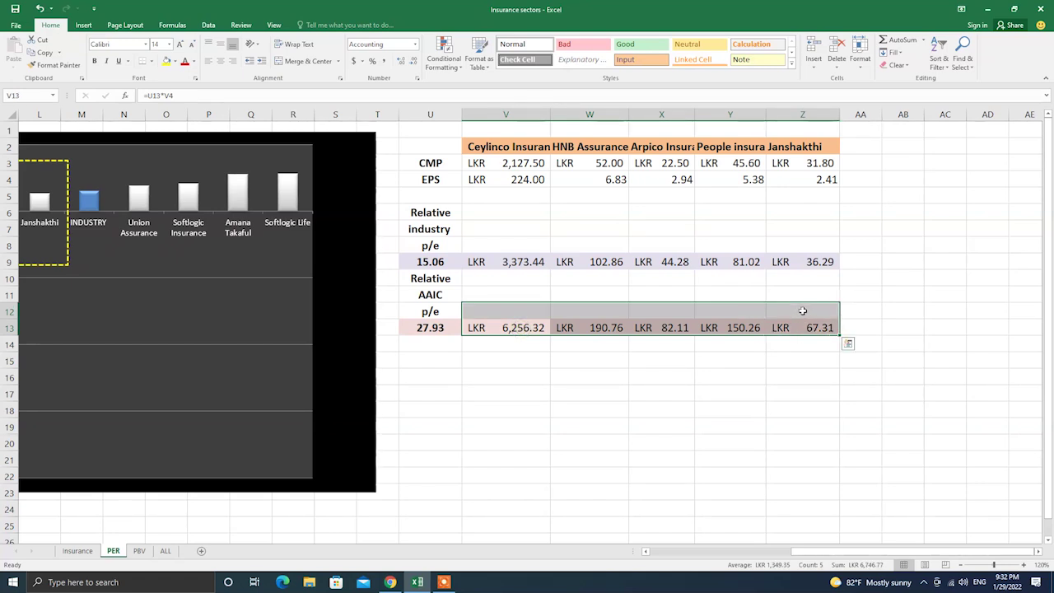
left_click(746, 359)
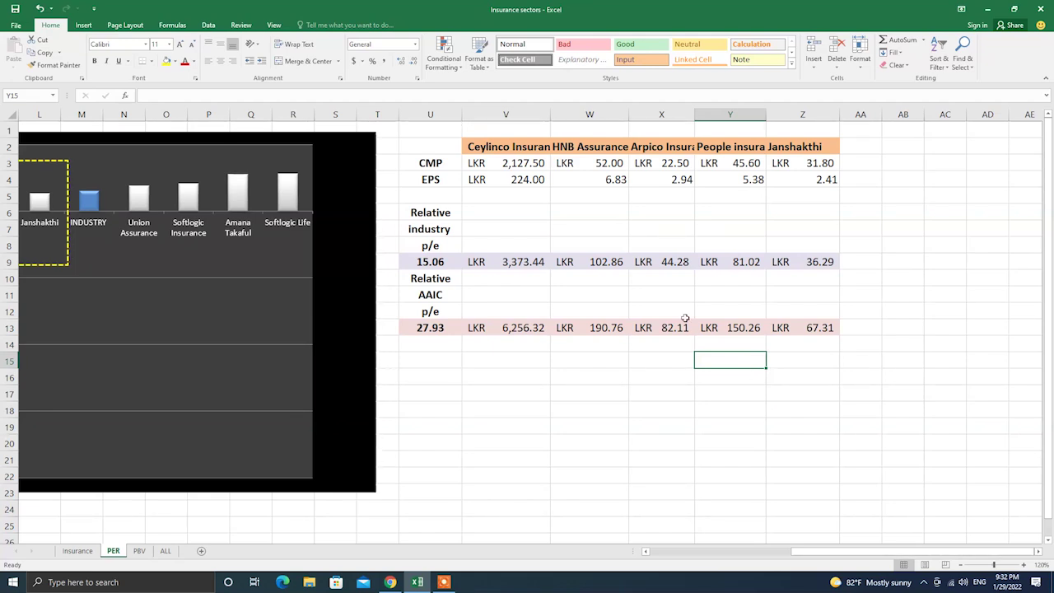
left_click(581, 146)
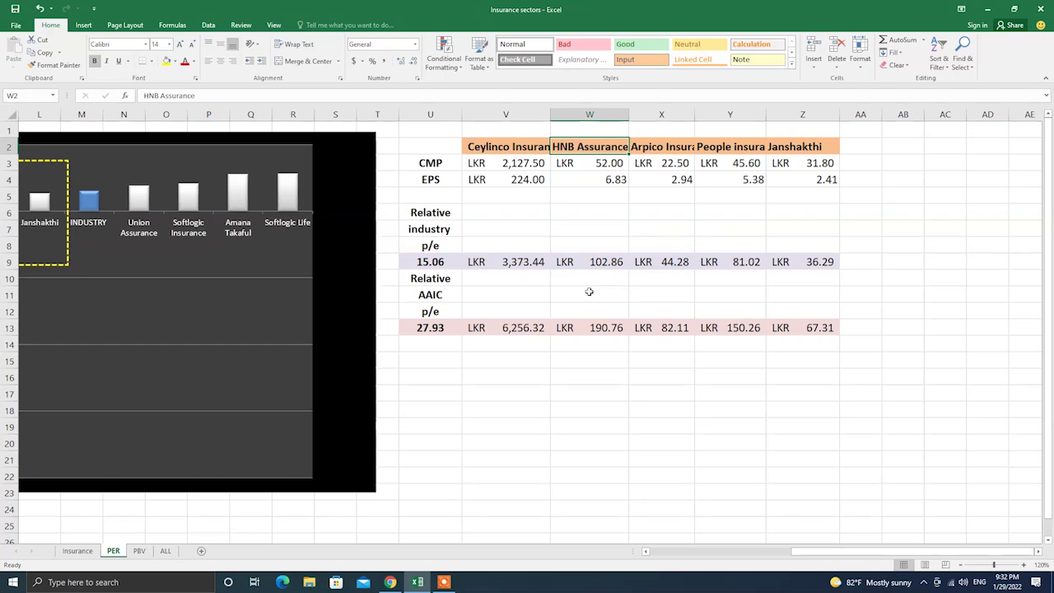
Open the PBV sheet and show its ranked company list and bar chart together at 130% zoom.
left_click(139, 551)
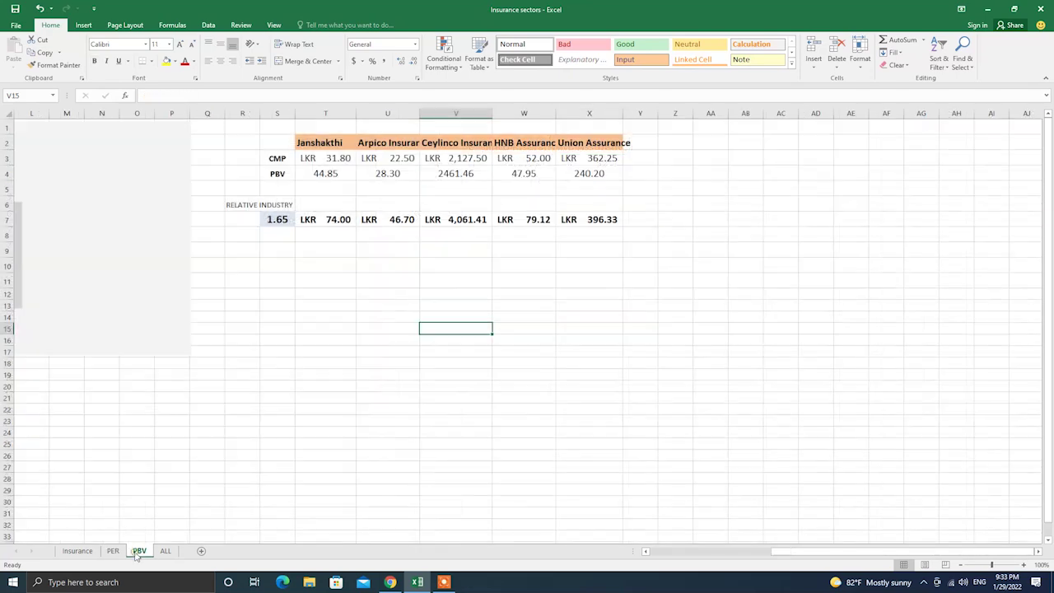
left_click_drag(949, 553, 949, 553)
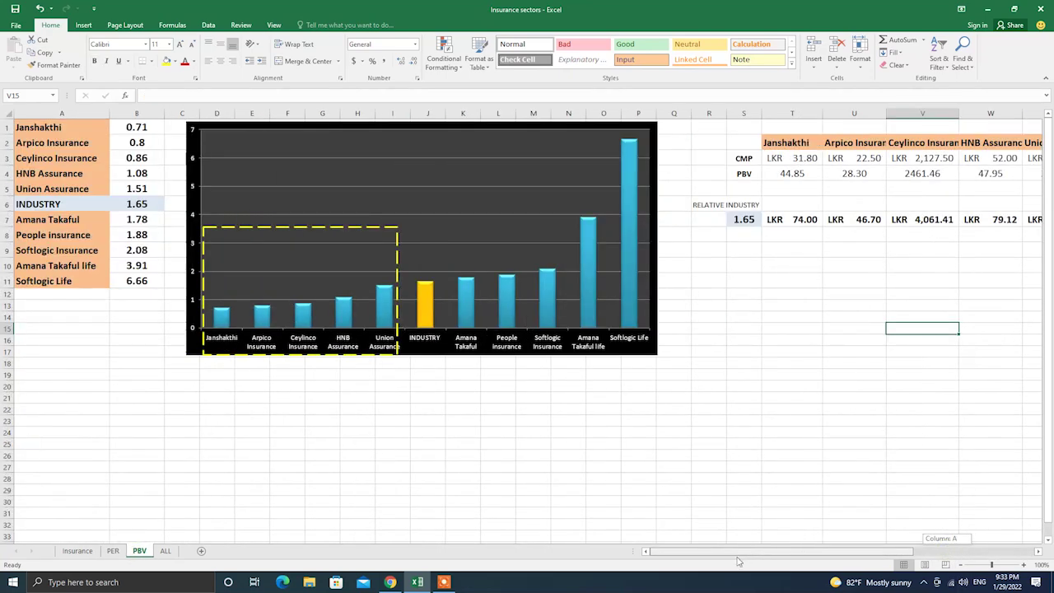
left_click(1024, 565)
left_click(1025, 565)
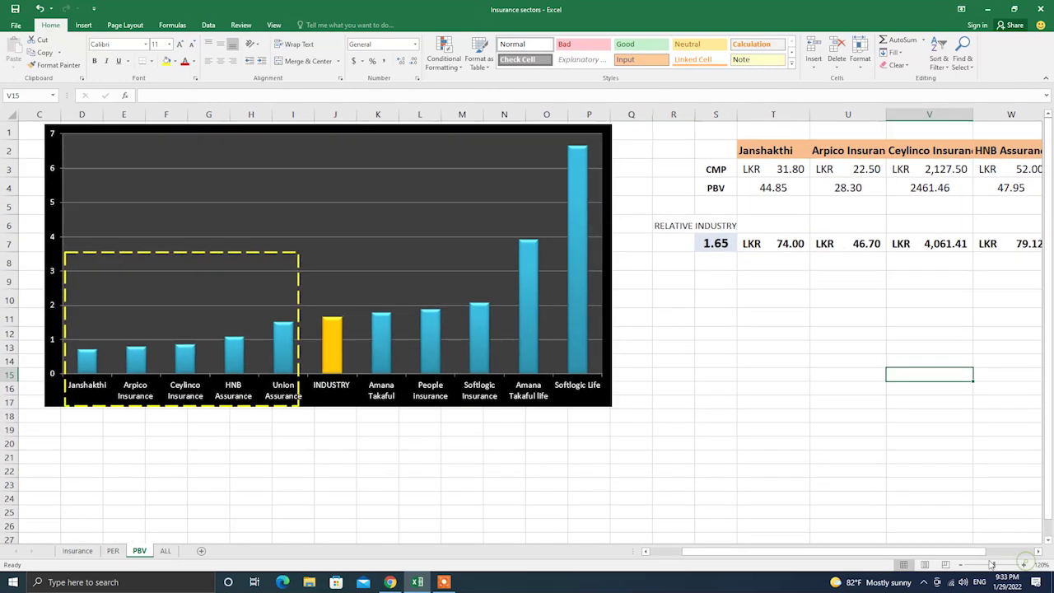
left_click_drag(964, 552, 840, 563)
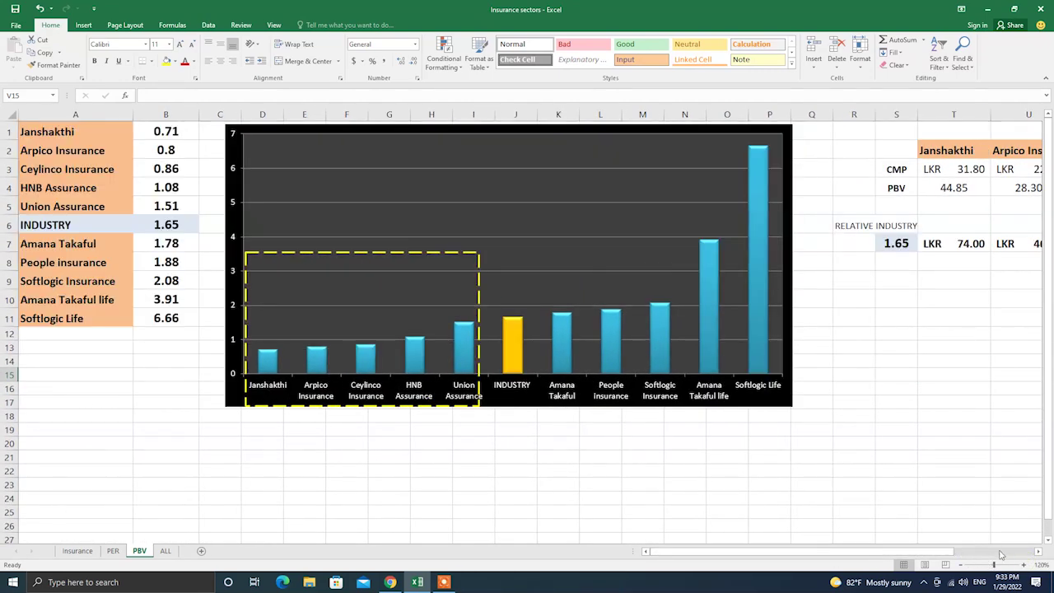
left_click(1024, 565)
left_click_drag(823, 553, 809, 553)
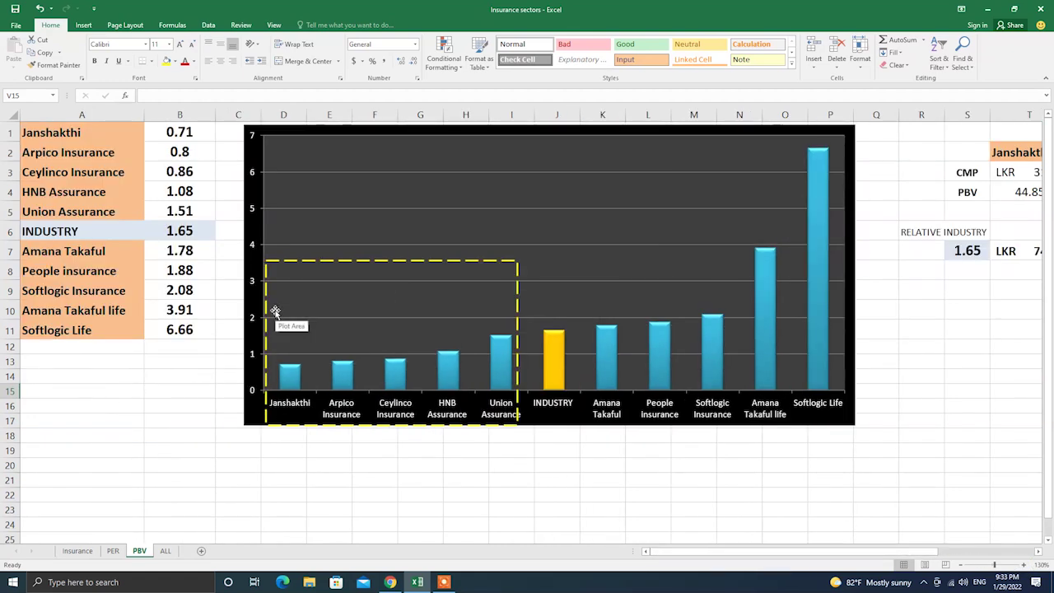
Compare the PBV of Janshakthi, Arpico Insurance, Ceylinco Insurance, HNB Assurance and Union Assurance against the INDUSTRY value.
left_click_drag(76, 136, 177, 329)
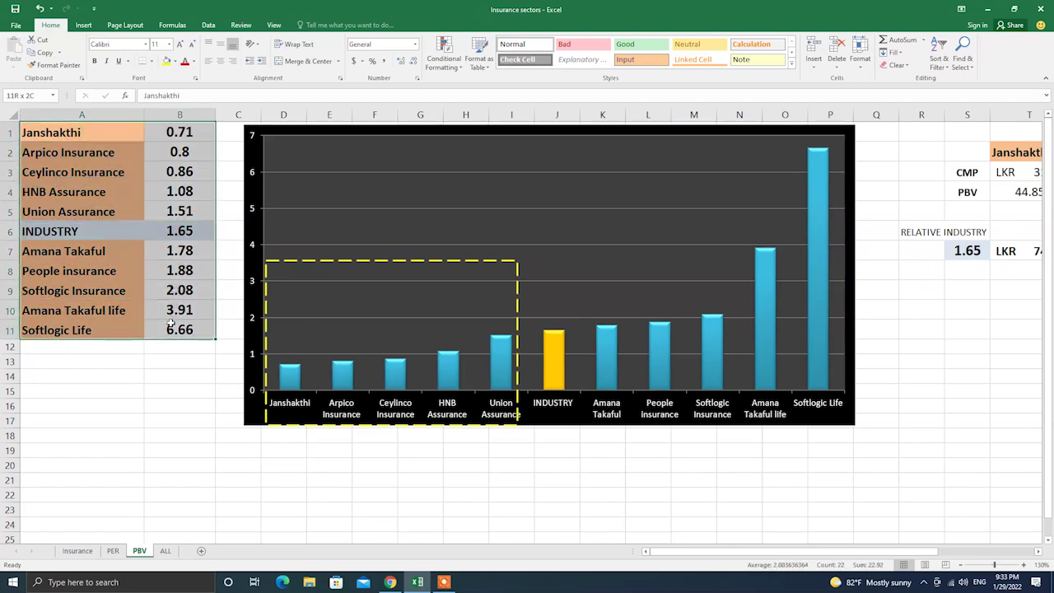
left_click(183, 232)
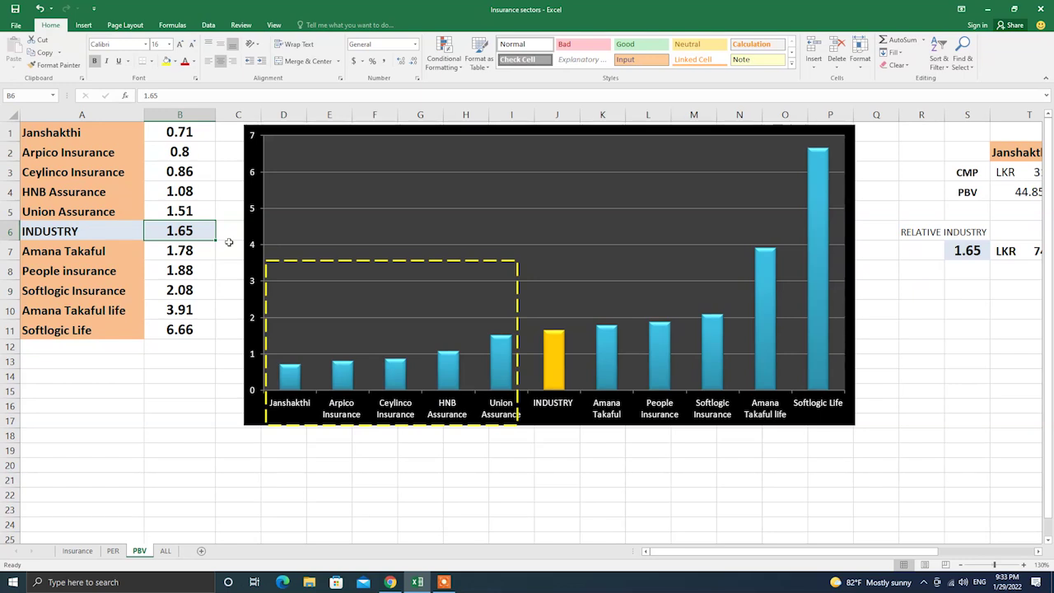
left_click(290, 378)
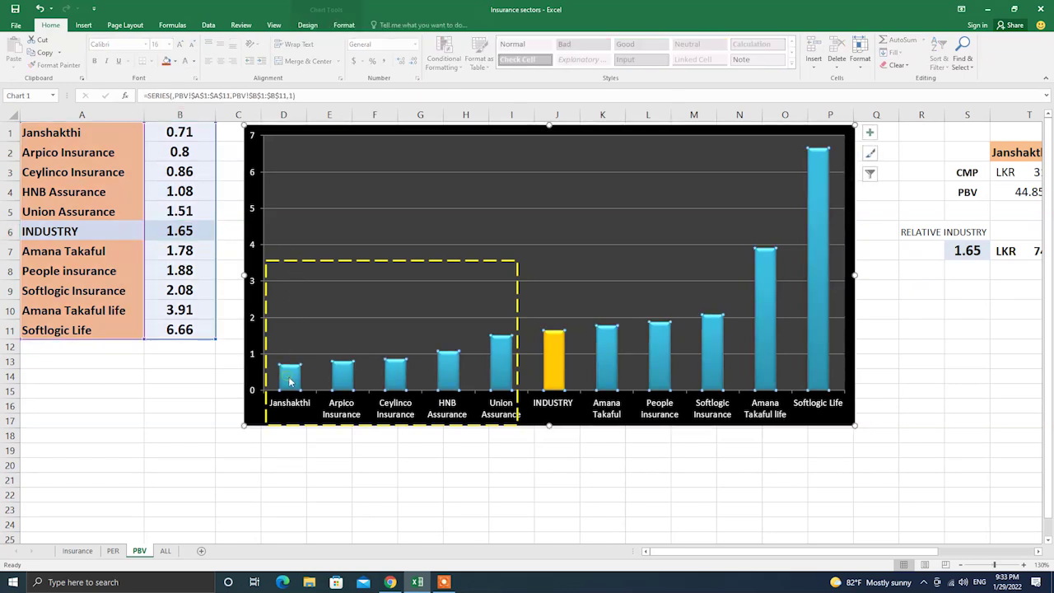
left_click(177, 148)
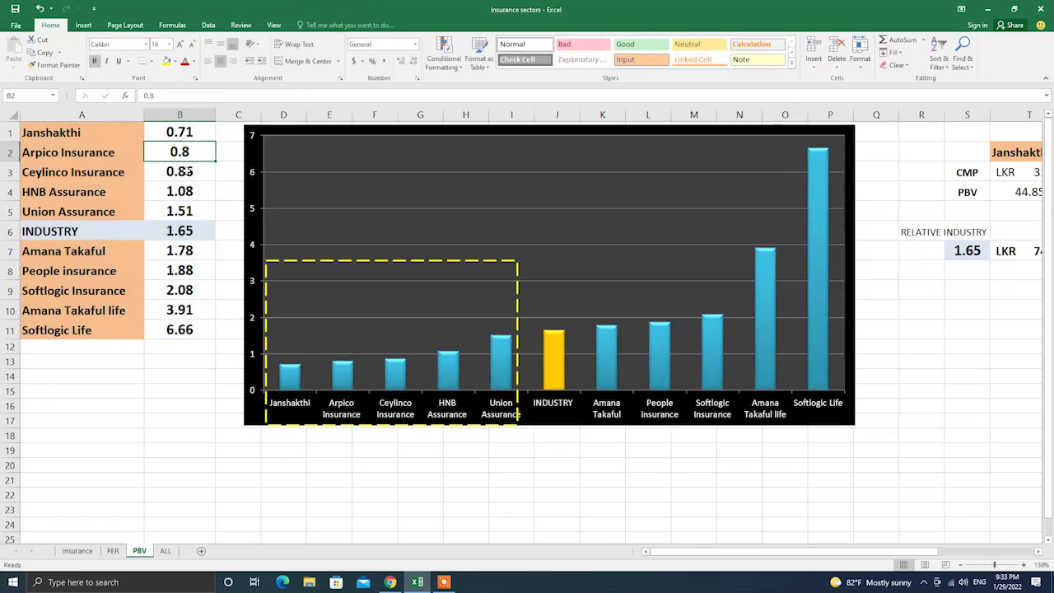
left_click(186, 171)
left_click(195, 191)
left_click(204, 209)
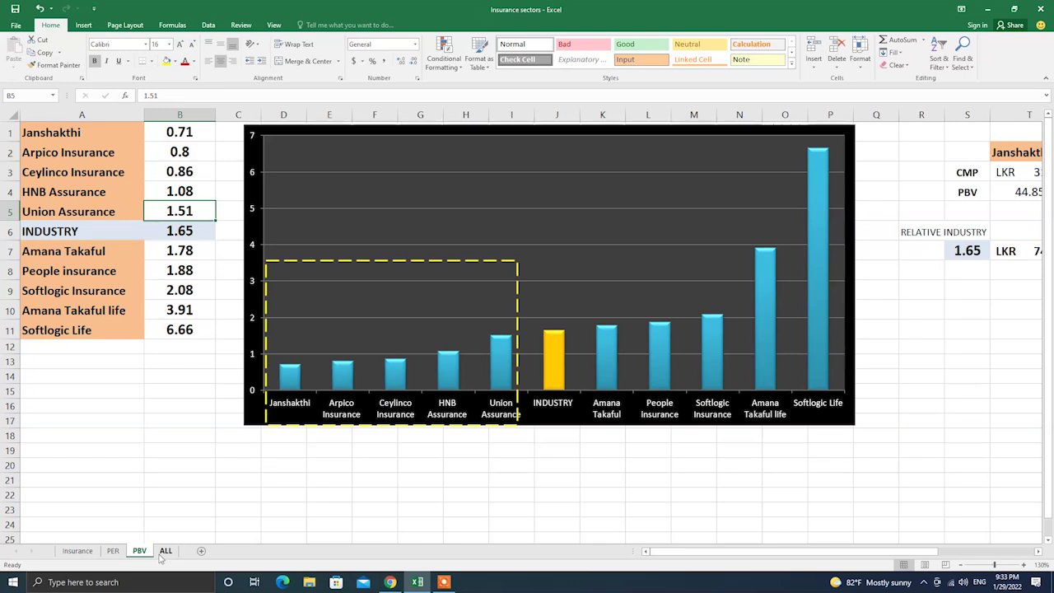
Look through the PBV sheet's relative industry table, checking the calculated value cells in row 7 across the companies.
left_click_drag(790, 552, 886, 551)
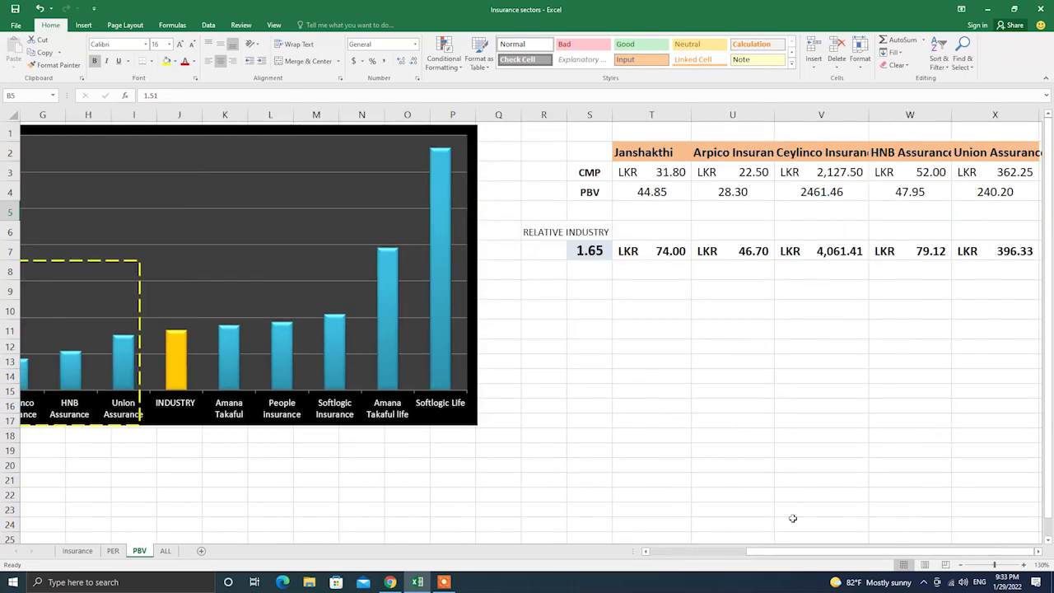
left_click(655, 275)
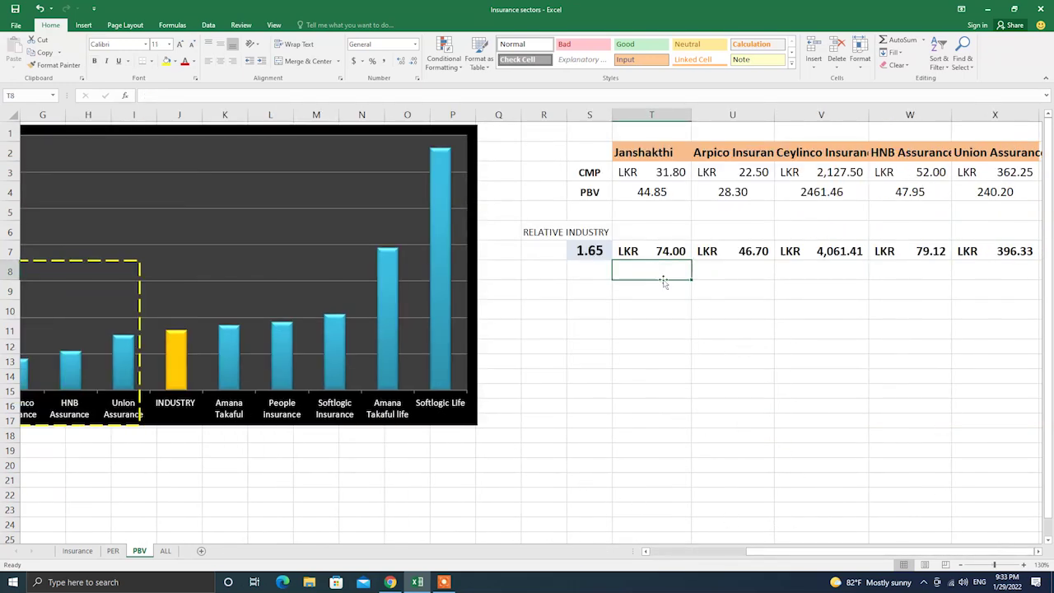
key("Up")
key("Up")
key("Up")
key("Up")
key("Up")
key("Down")
key("Down")
key("Down")
key("Down")
key("Down")
key("Down")
key("Left")
key("Right")
key("Right")
key("Right")
key("Right")
key("Right")
key("Right")
key("Right")
key("Right")
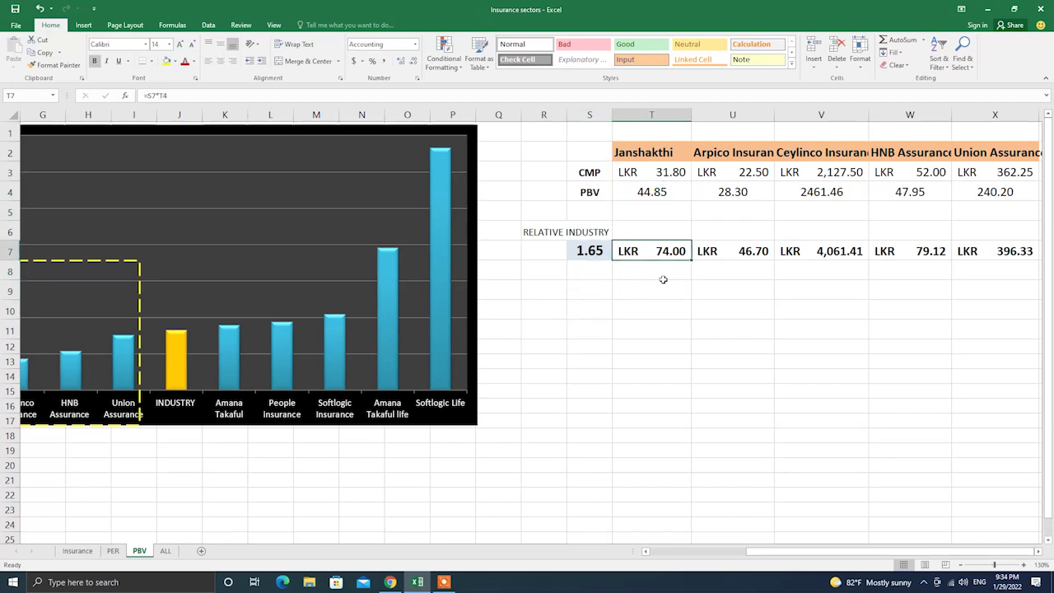
key("Left")
key("Left")
key("Left")
key("Left")
key("Left")
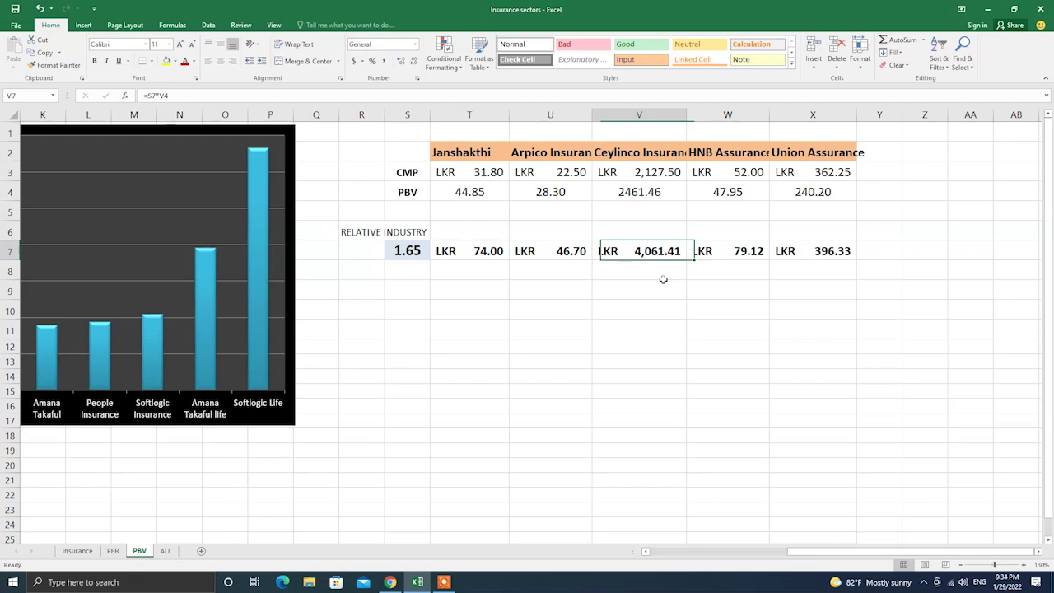
Compare each company's CMP in row 3 with its relative industry value in row 7, from Janshakthi through Union Assurance.
left_click(489, 164)
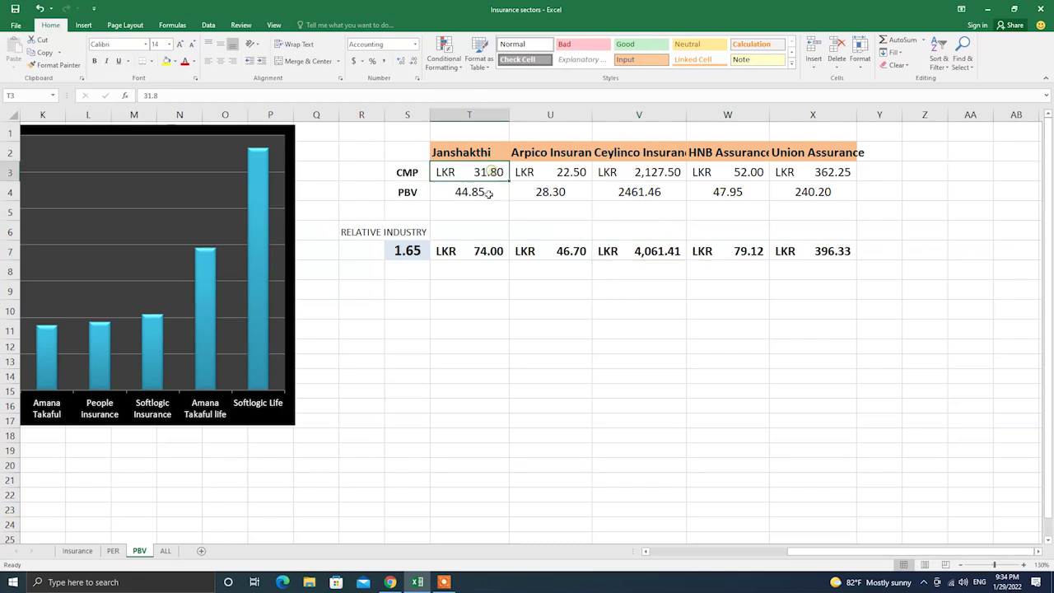
left_click(413, 256)
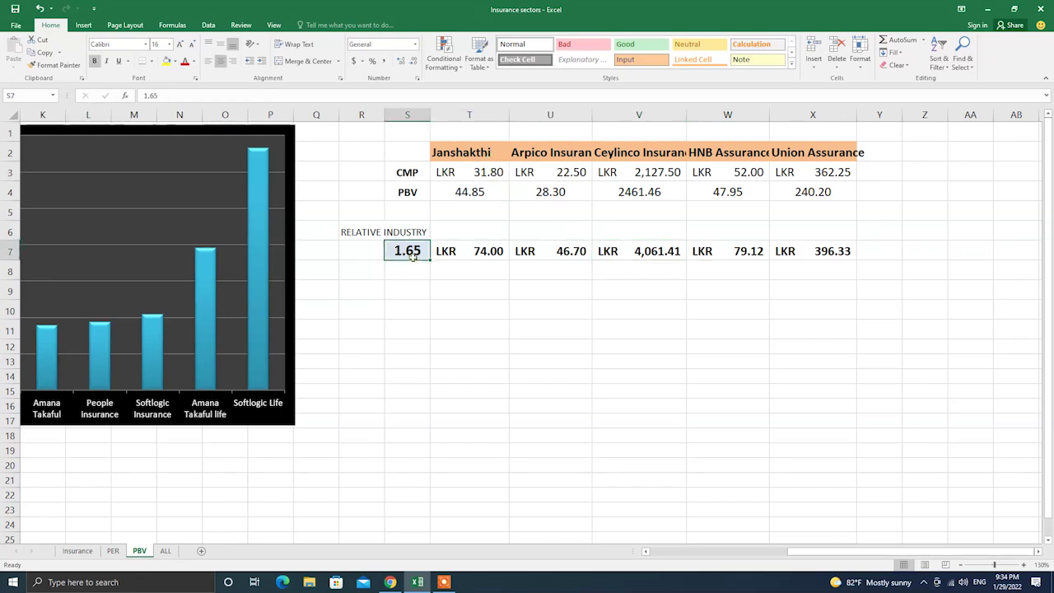
left_click(485, 170)
left_click(494, 267)
left_click(495, 252)
left_click(577, 171)
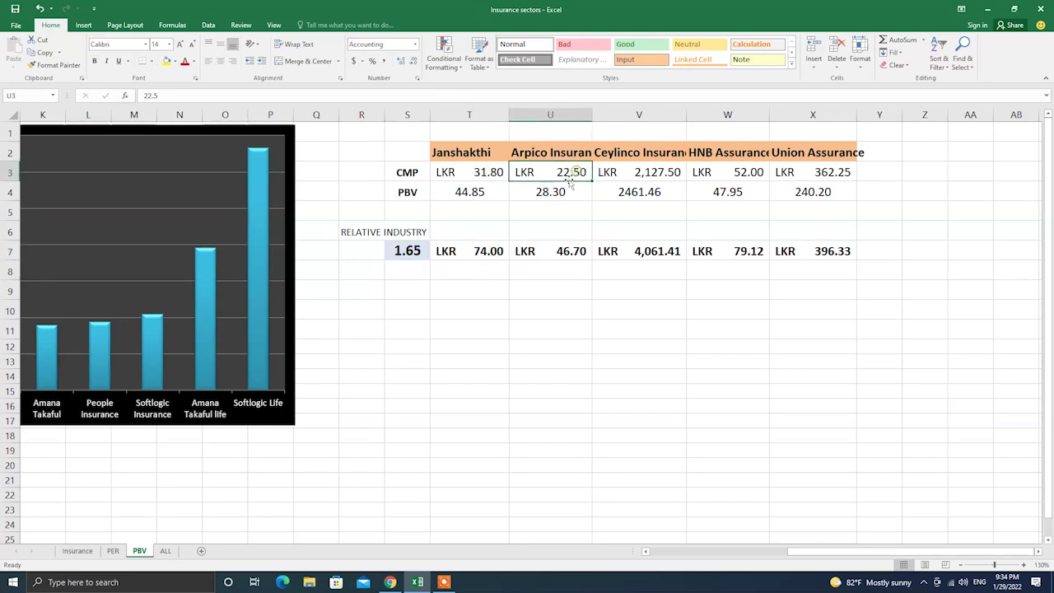
left_click(552, 251)
left_click(636, 175)
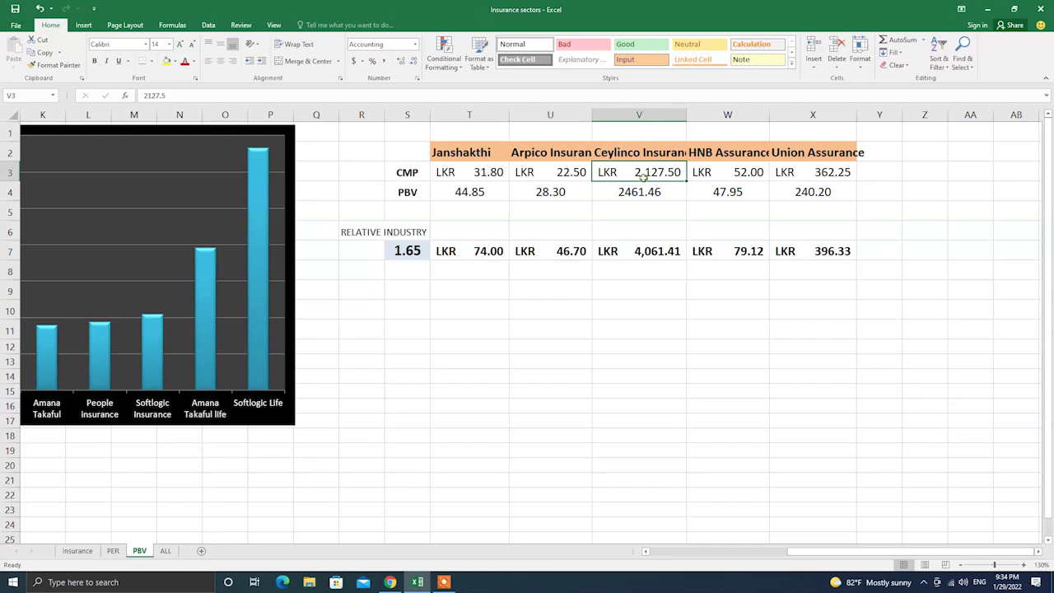
left_click(651, 252)
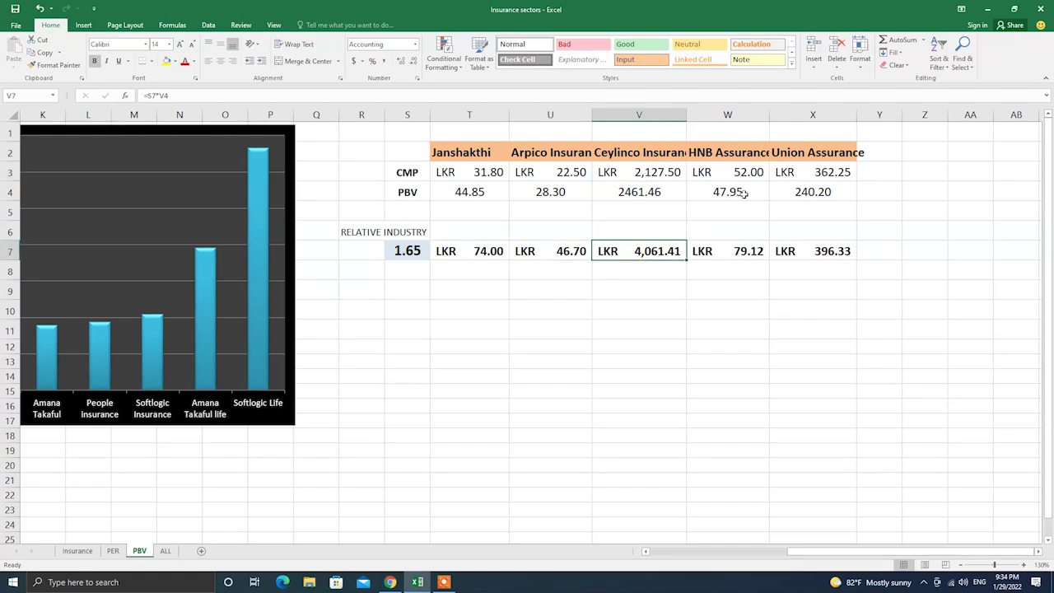
left_click(744, 174)
left_click(744, 249)
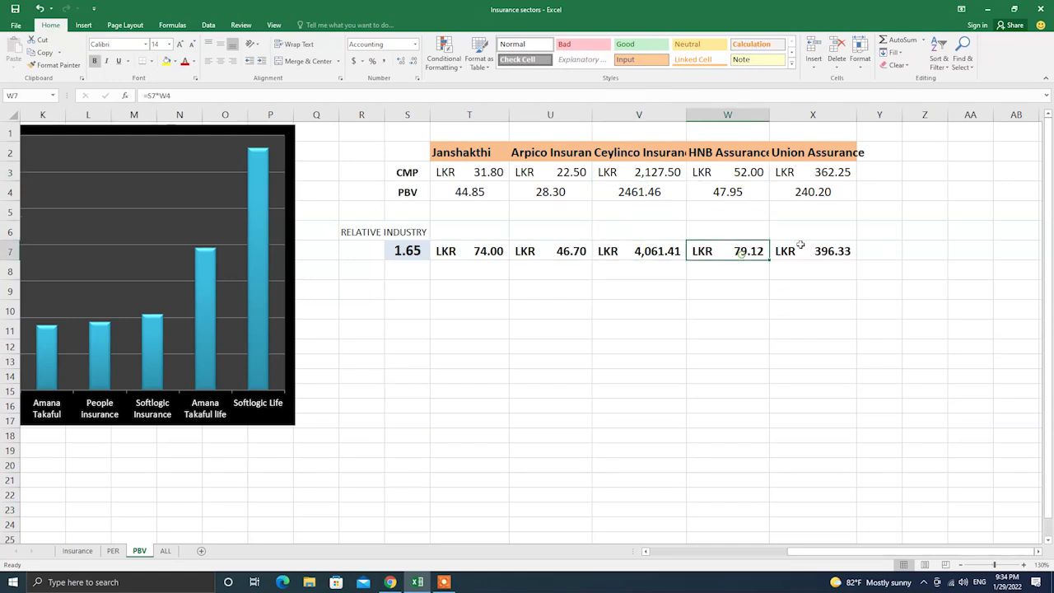
left_click(831, 172)
left_click(815, 253)
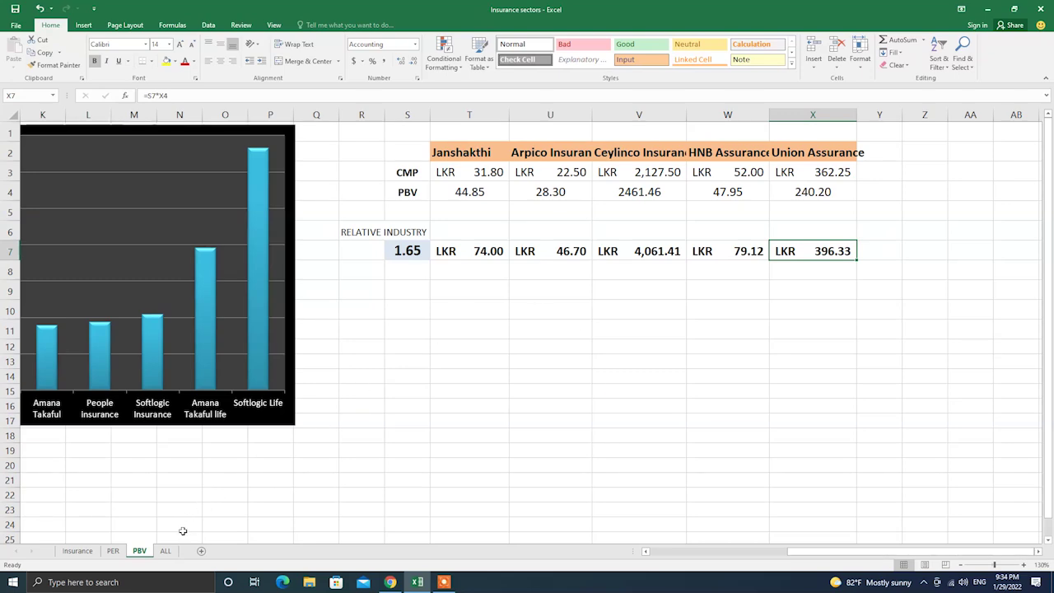
Open the ALL sheet and enlarge its combined company ratio list to 170% zoom.
left_click(111, 551)
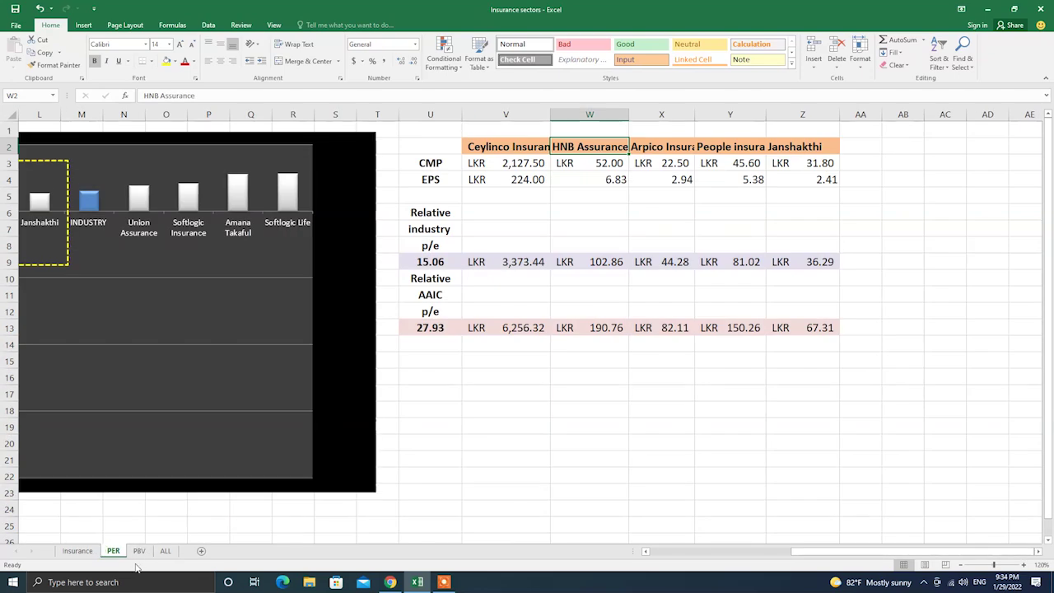
left_click(139, 551)
left_click(166, 551)
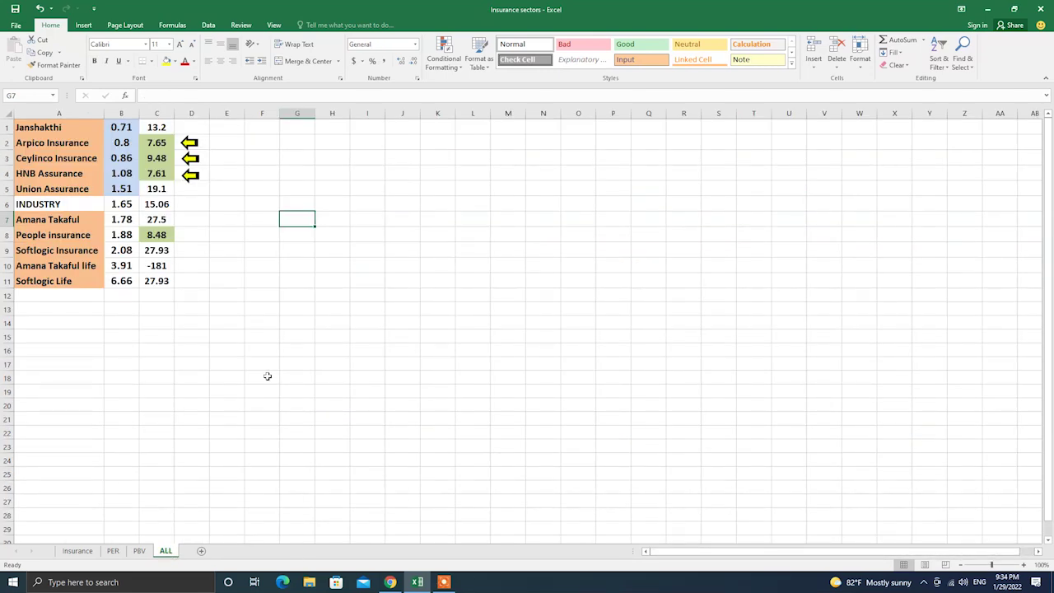
left_click(1023, 566)
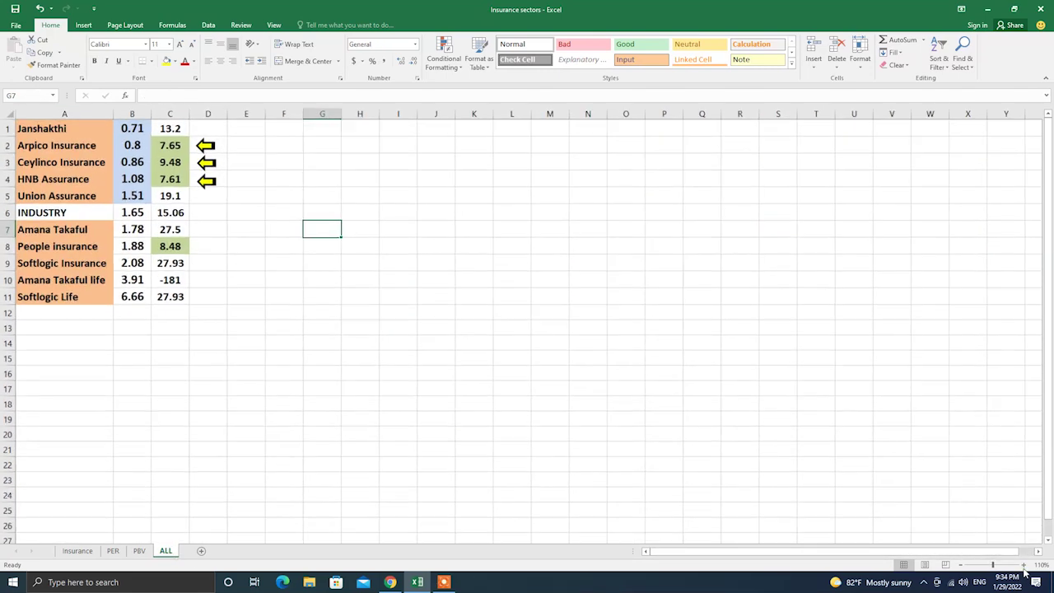
left_click(1023, 566)
left_click(1023, 566)
left_click(1024, 566)
left_click(1023, 566)
left_click(1023, 566)
left_click(1023, 566)
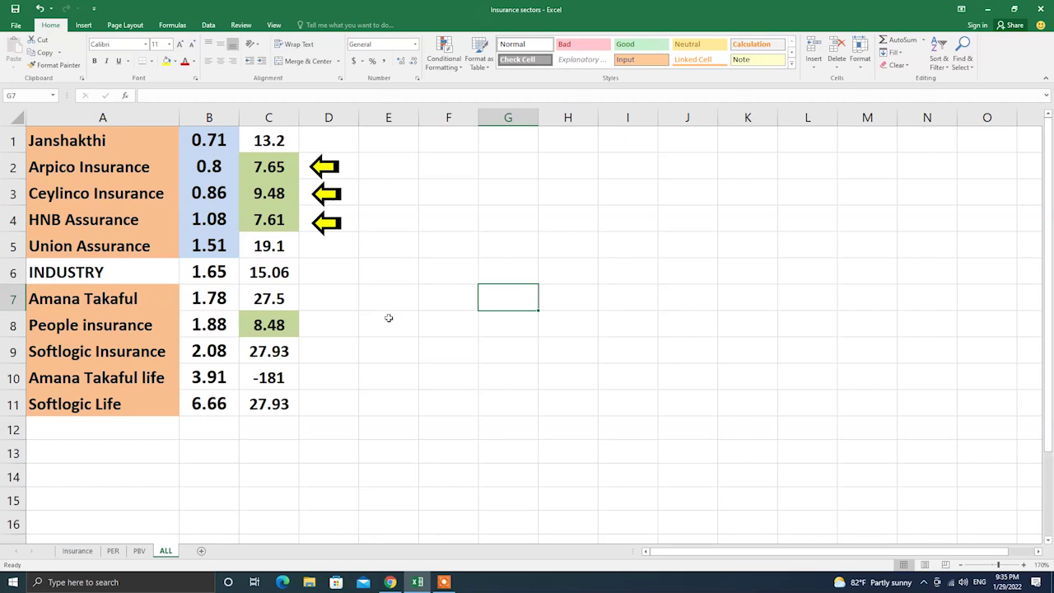
Examine the names and PBV values in A1:B5, and the green-highlighted P/E values of Arpico, Ceylinco, HNB Assurance and People insurance.
left_click_drag(33, 139, 191, 245)
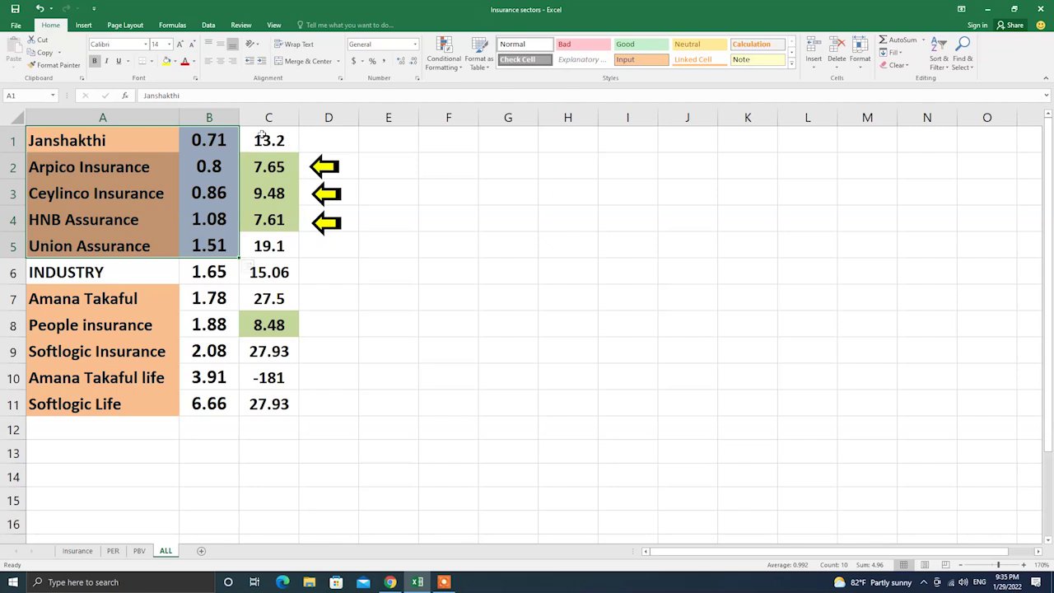
left_click(269, 166)
left_click(269, 193)
left_click(277, 219)
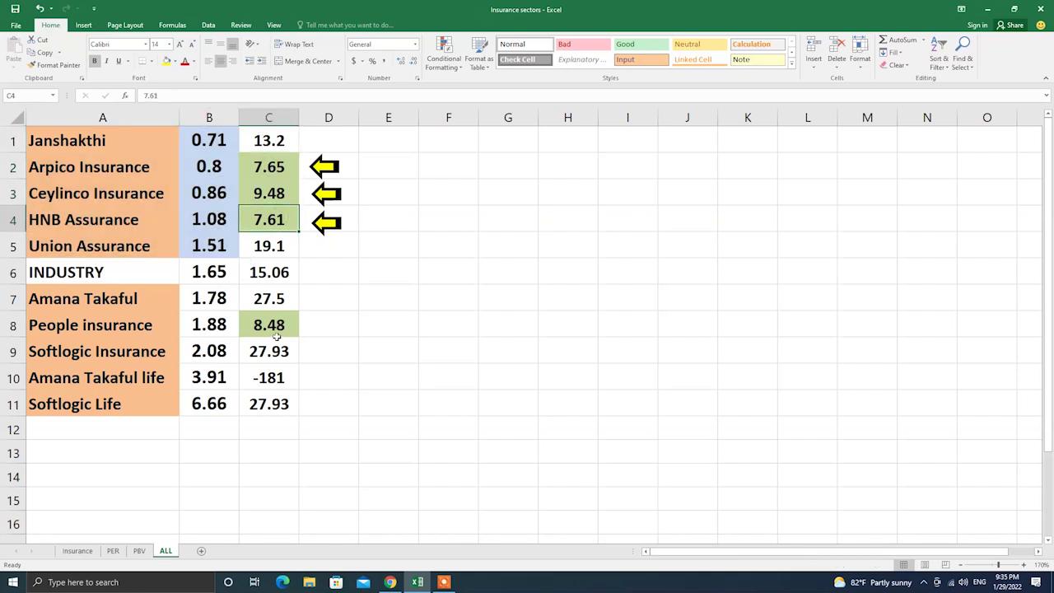
left_click(275, 327)
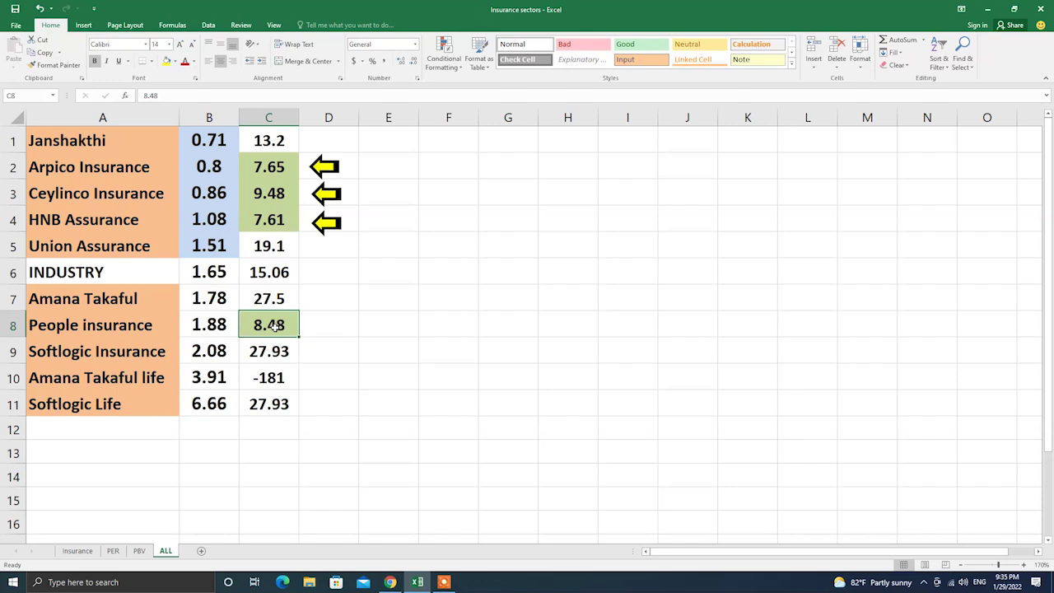
Review the PBV and P/E values in B2:C4 for the three arrow-marked companies, Arpico Insurance, Ceylinco Insurance and HNB Assurance.
left_click_drag(209, 166, 274, 220)
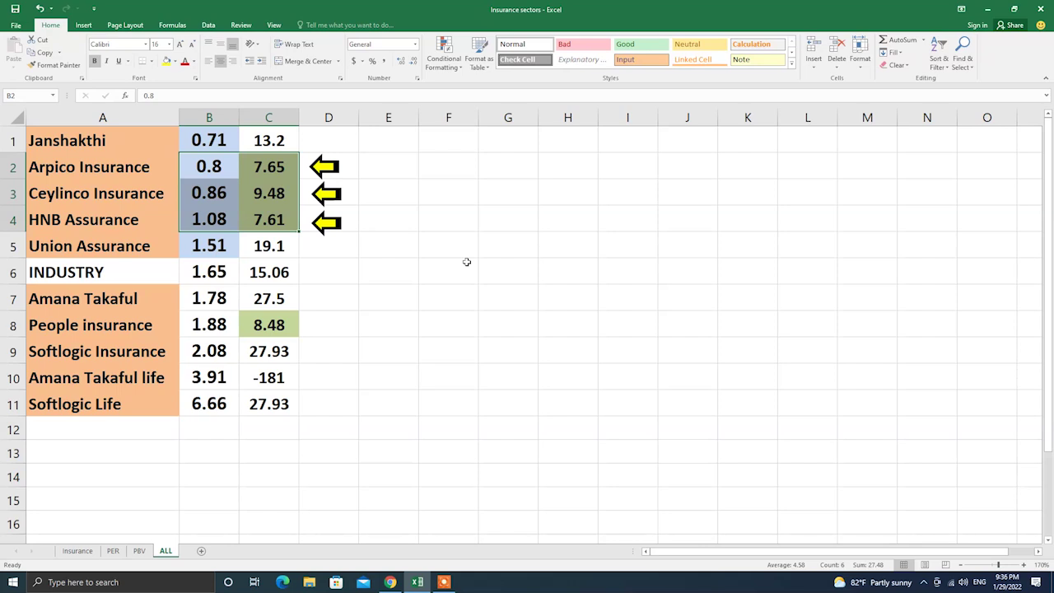
left_click(466, 262)
left_click(496, 271)
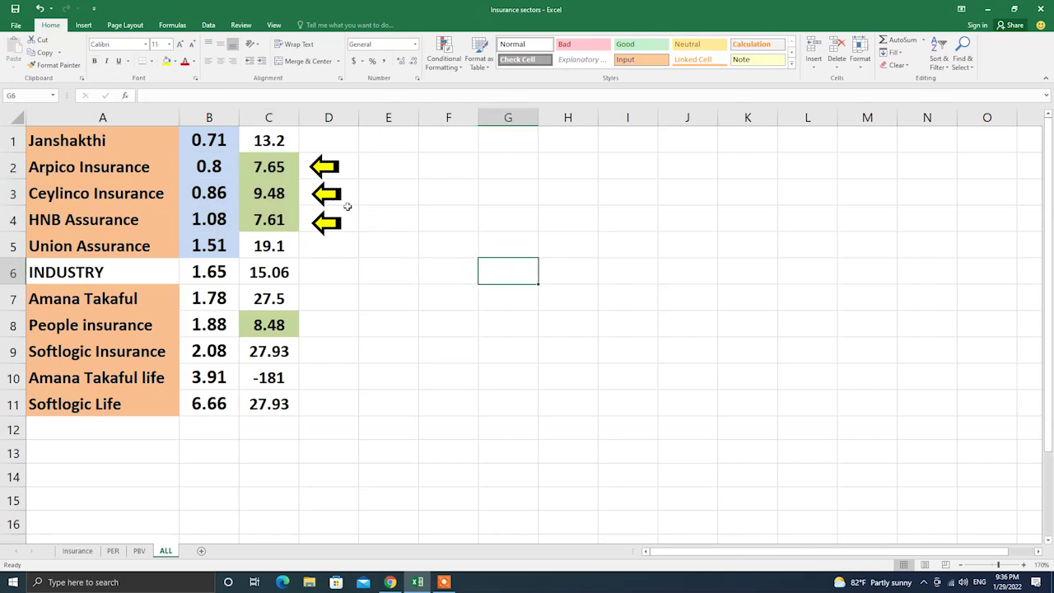
left_click_drag(287, 169, 216, 221)
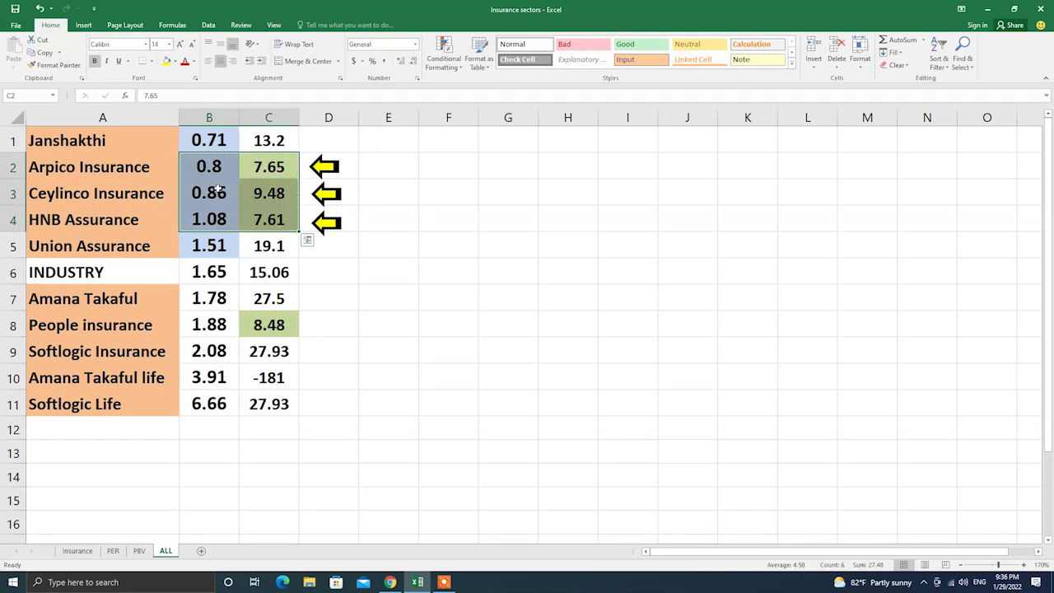
left_click_drag(264, 167, 220, 222)
left_click(417, 271)
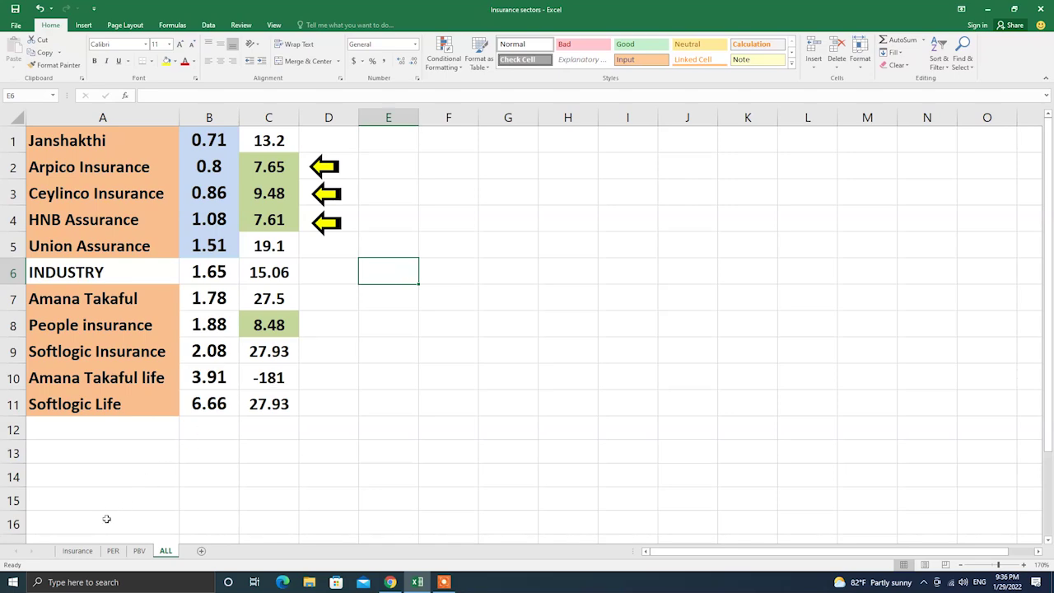
Return to the Insurance sheet and look over the main company table, including codes, CMP and the first two quarterly columns.
left_click(73, 552)
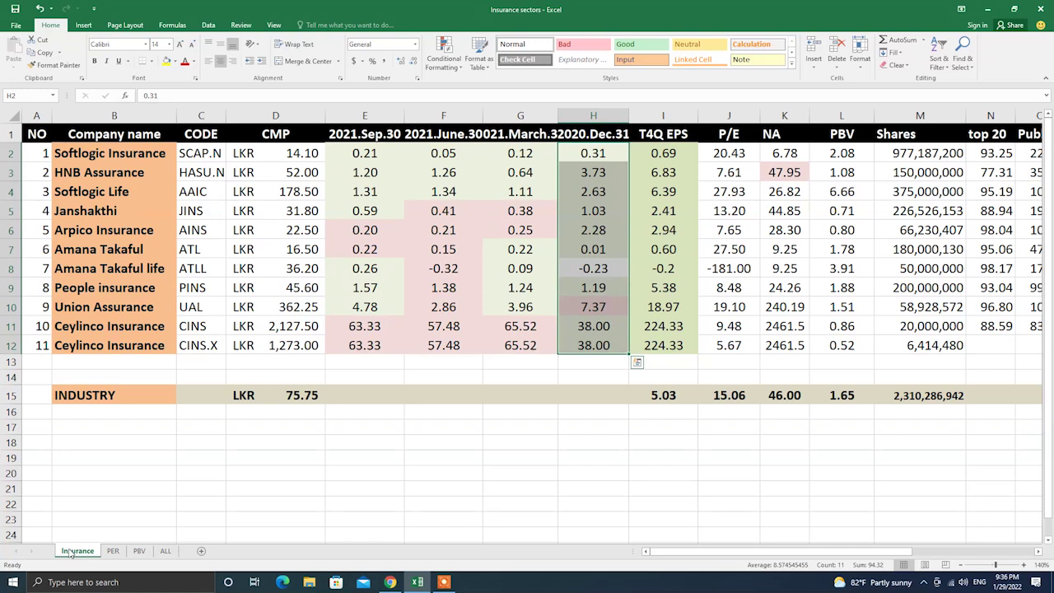
left_click(189, 458)
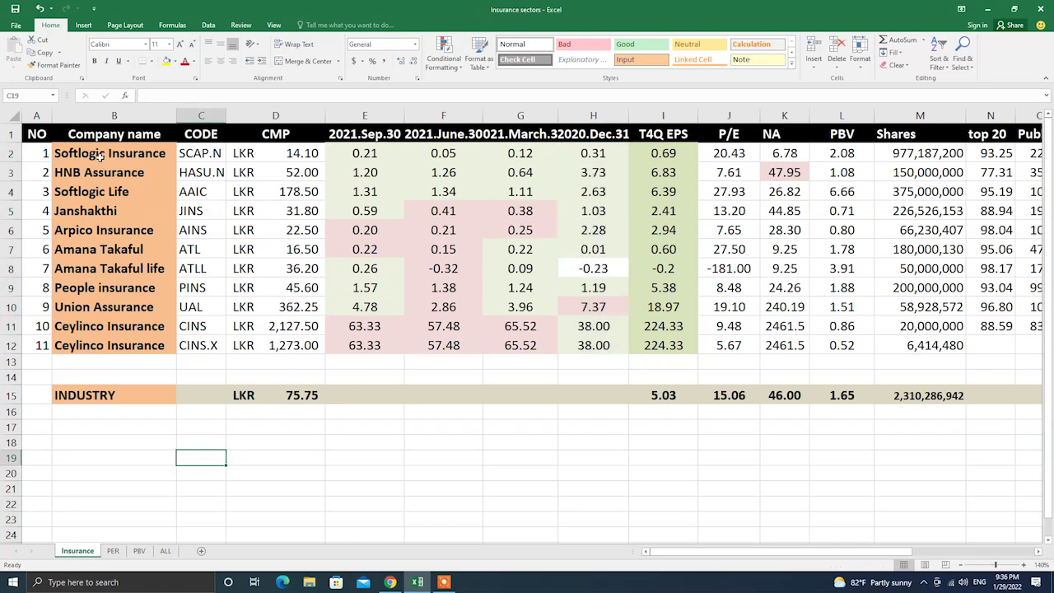
left_click_drag(184, 153, 466, 349)
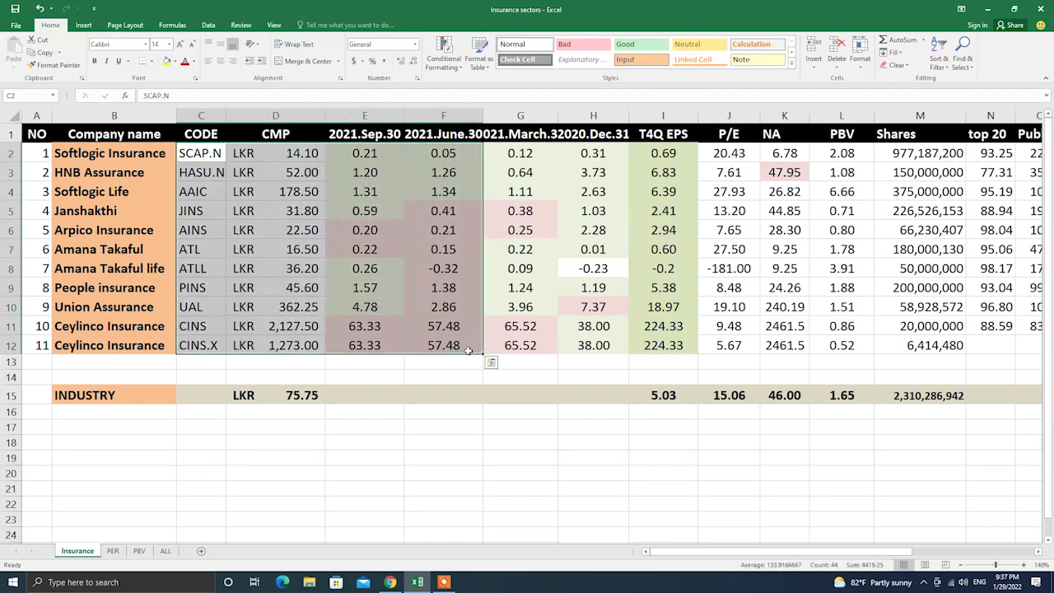
left_click(479, 396)
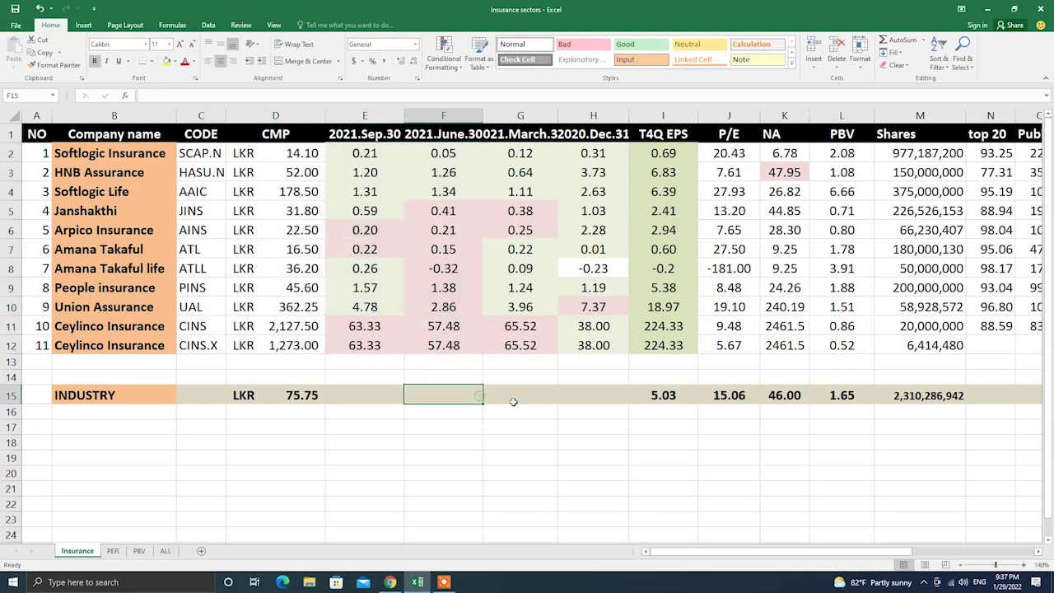
left_click(444, 582)
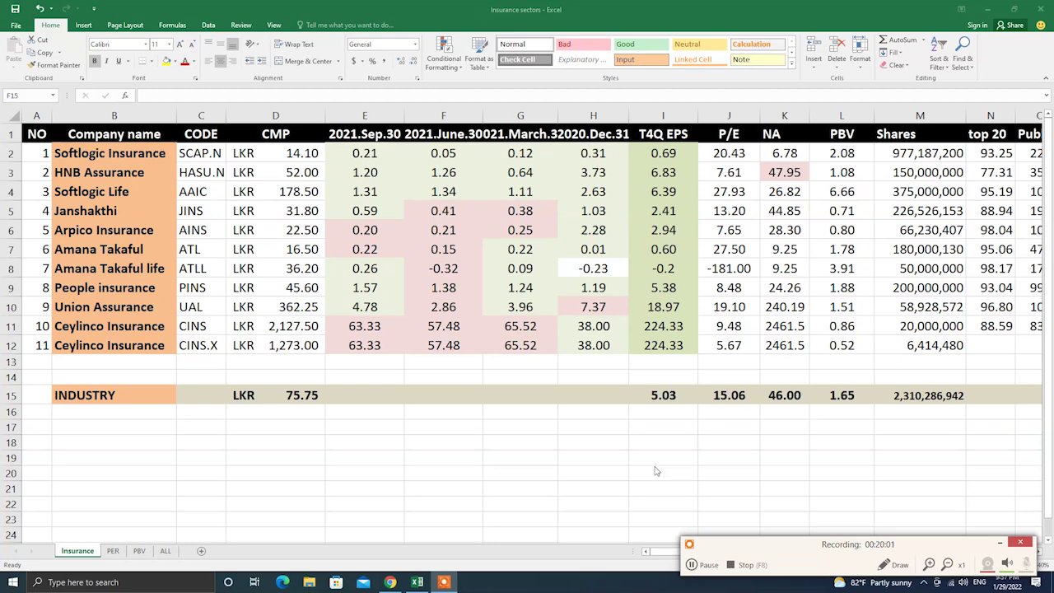
left_click(730, 565)
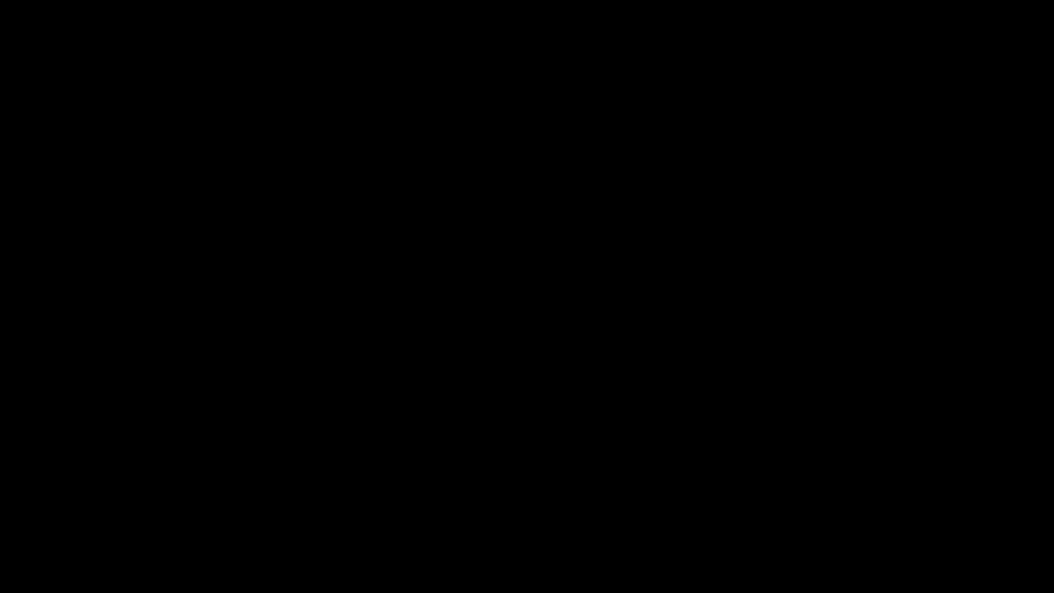